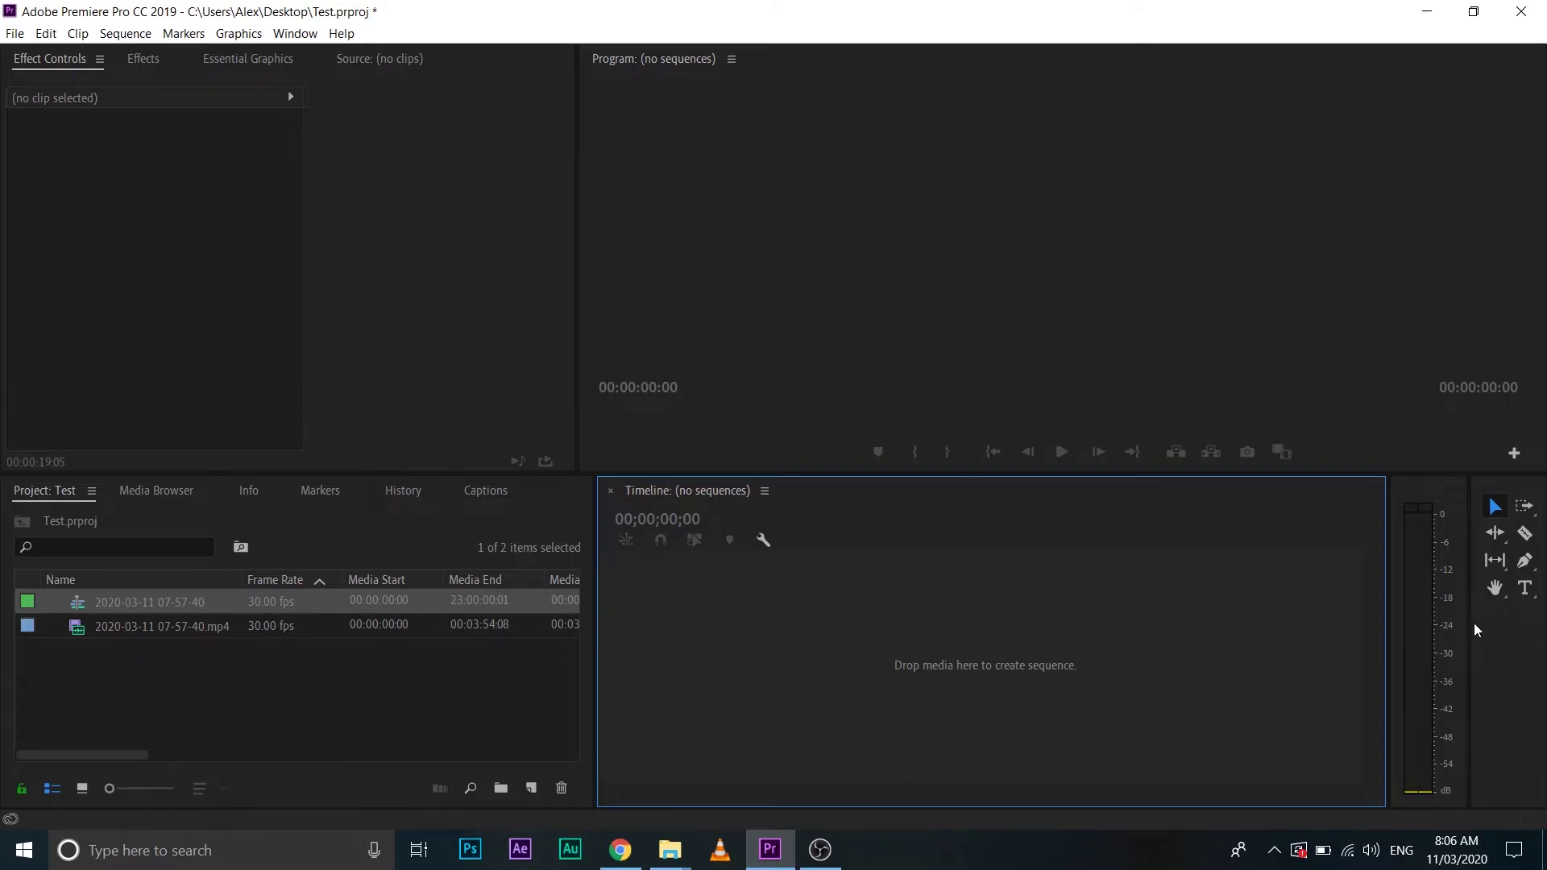
Drag the Audio Meters / Tools divider right so the tools stack in a single column.
left_click_drag(1471, 629, 1500, 629)
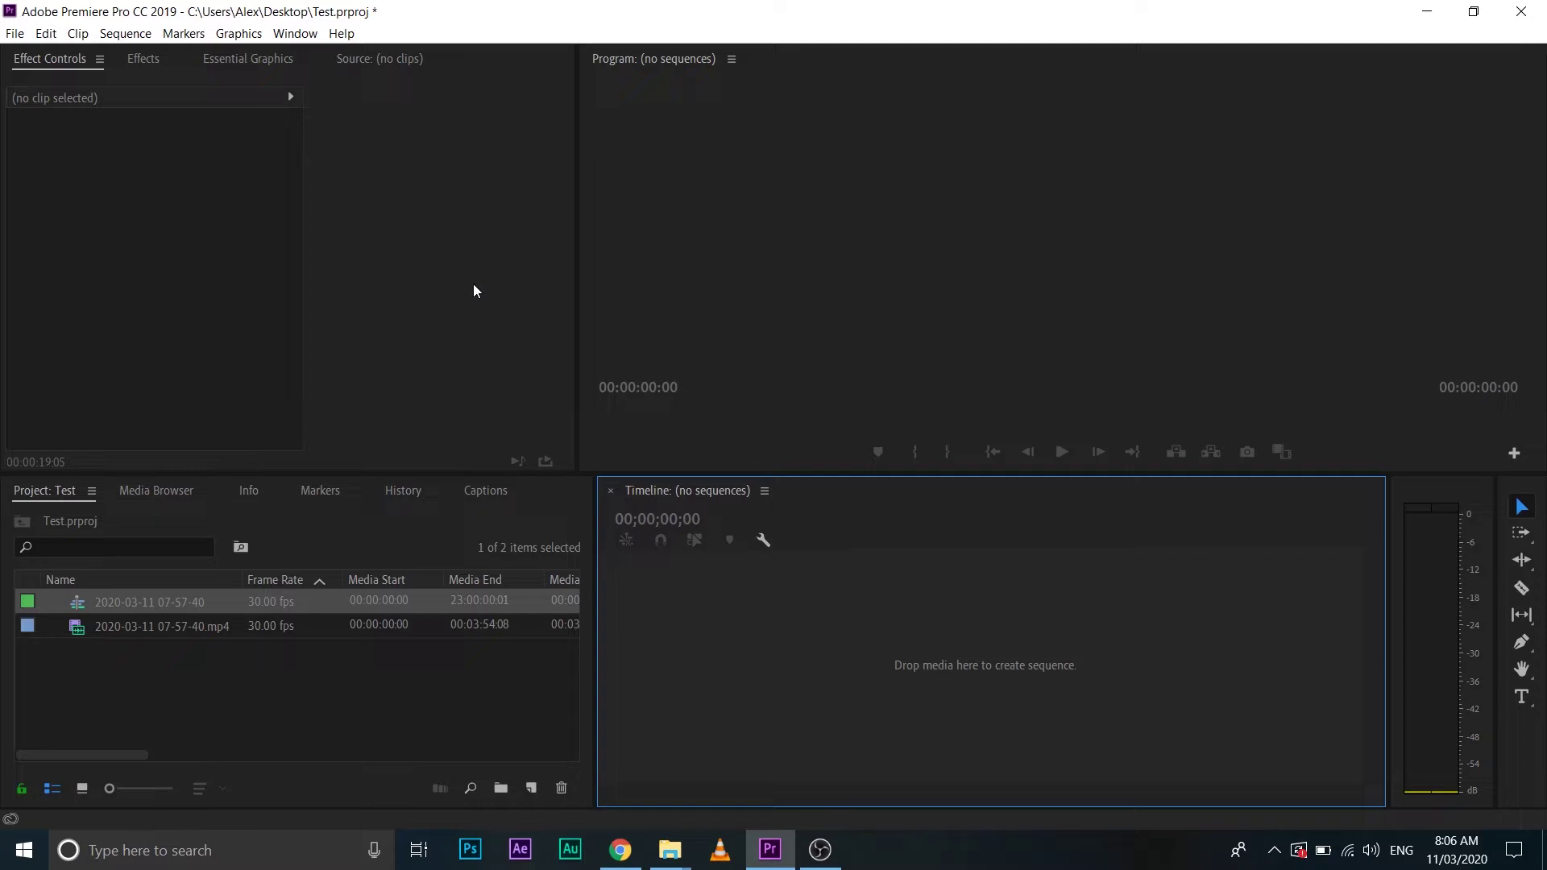
Start a new sequence from File > New > Sequence.
left_click(103, 35)
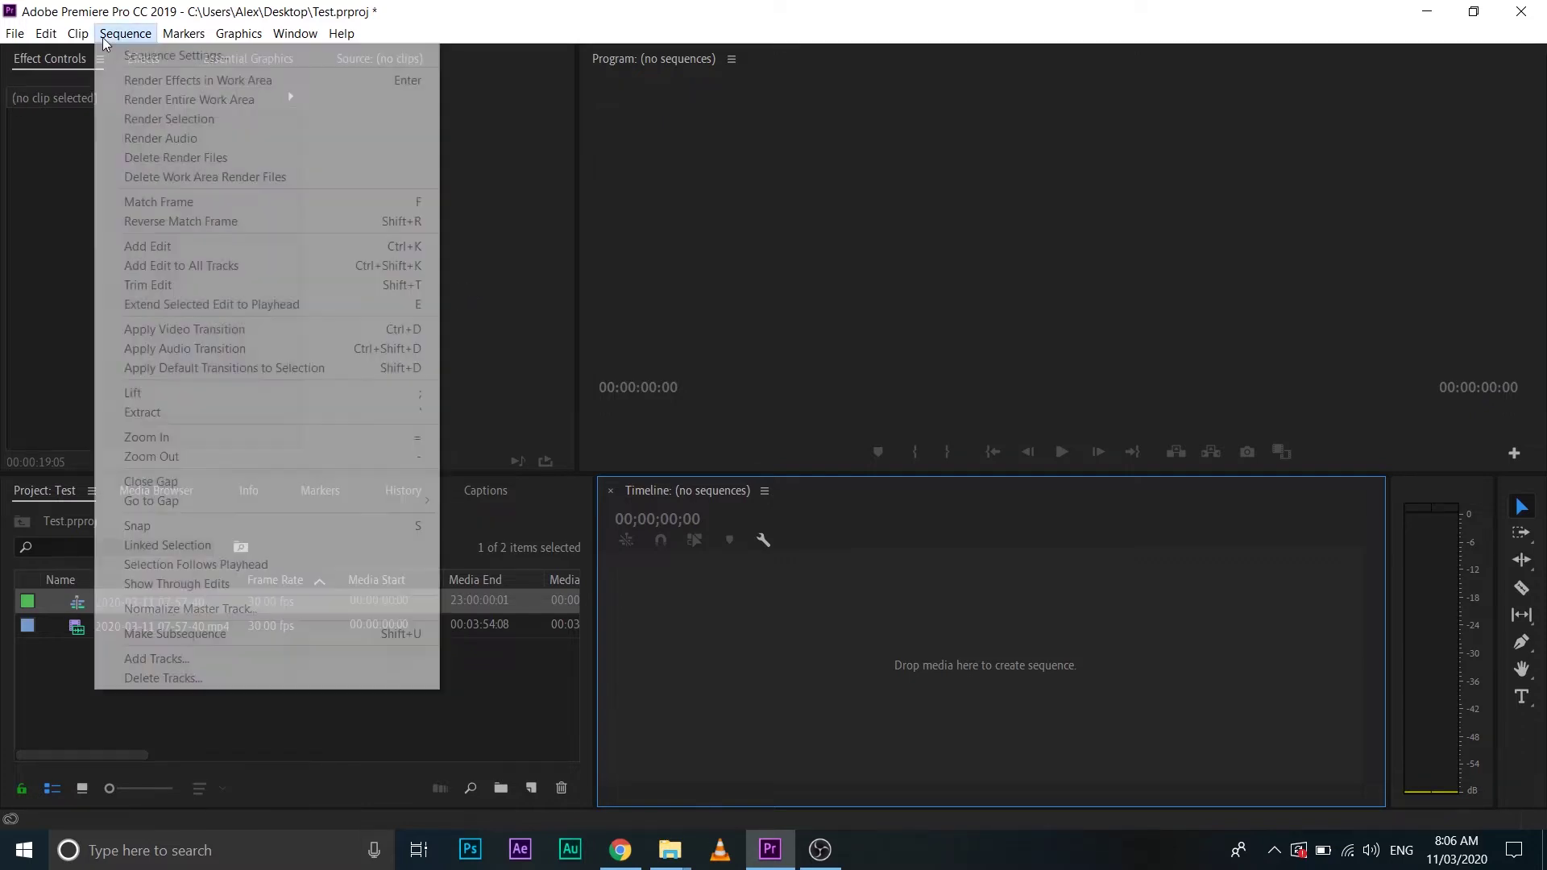
mouse_move(34, 54)
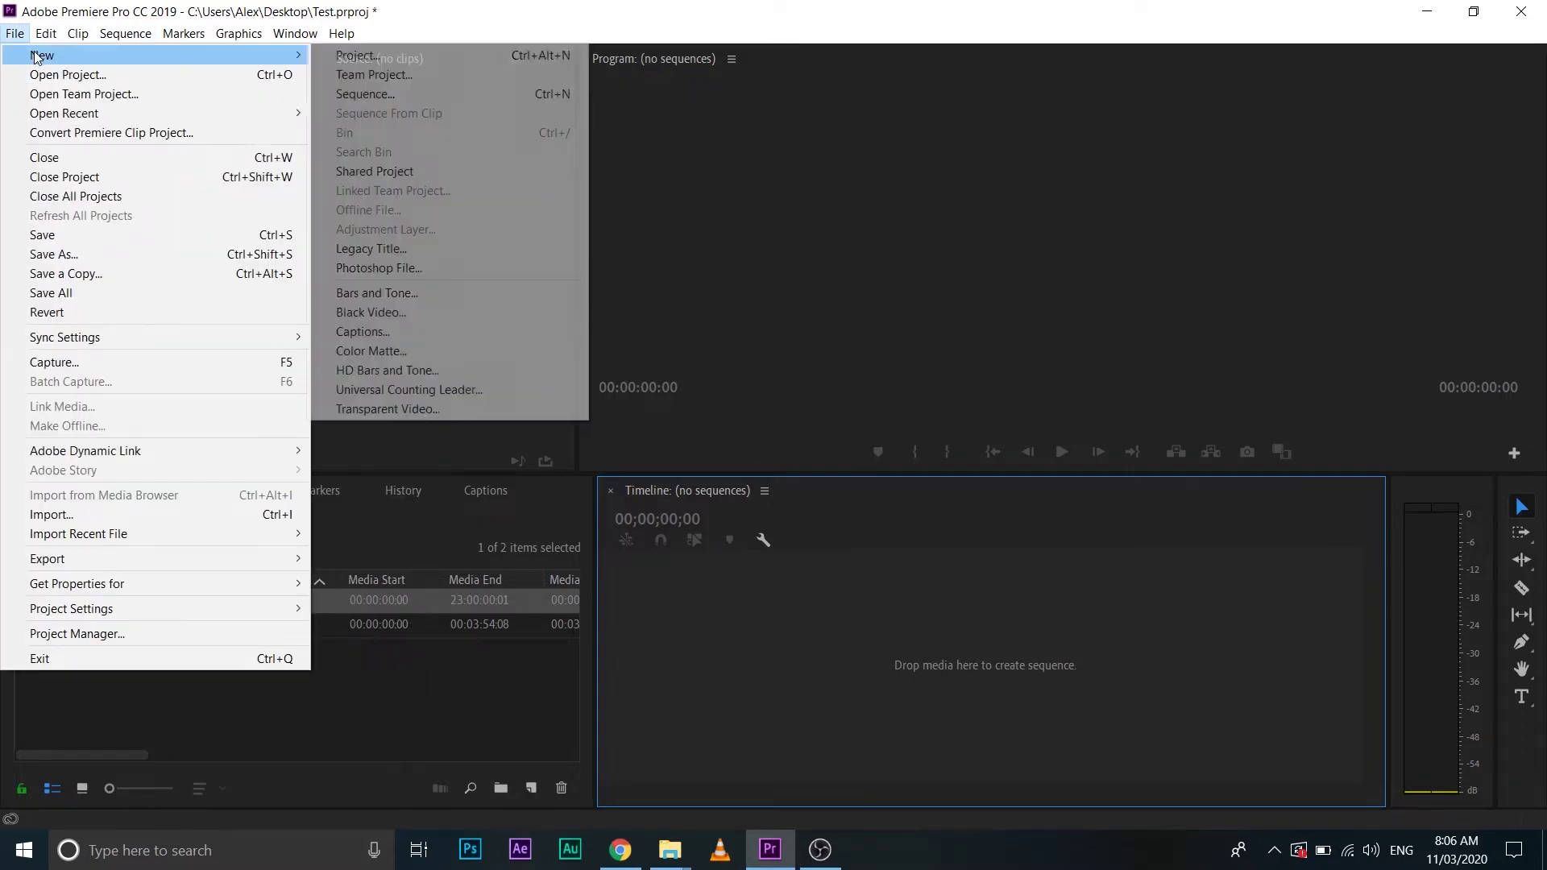
left_click(381, 95)
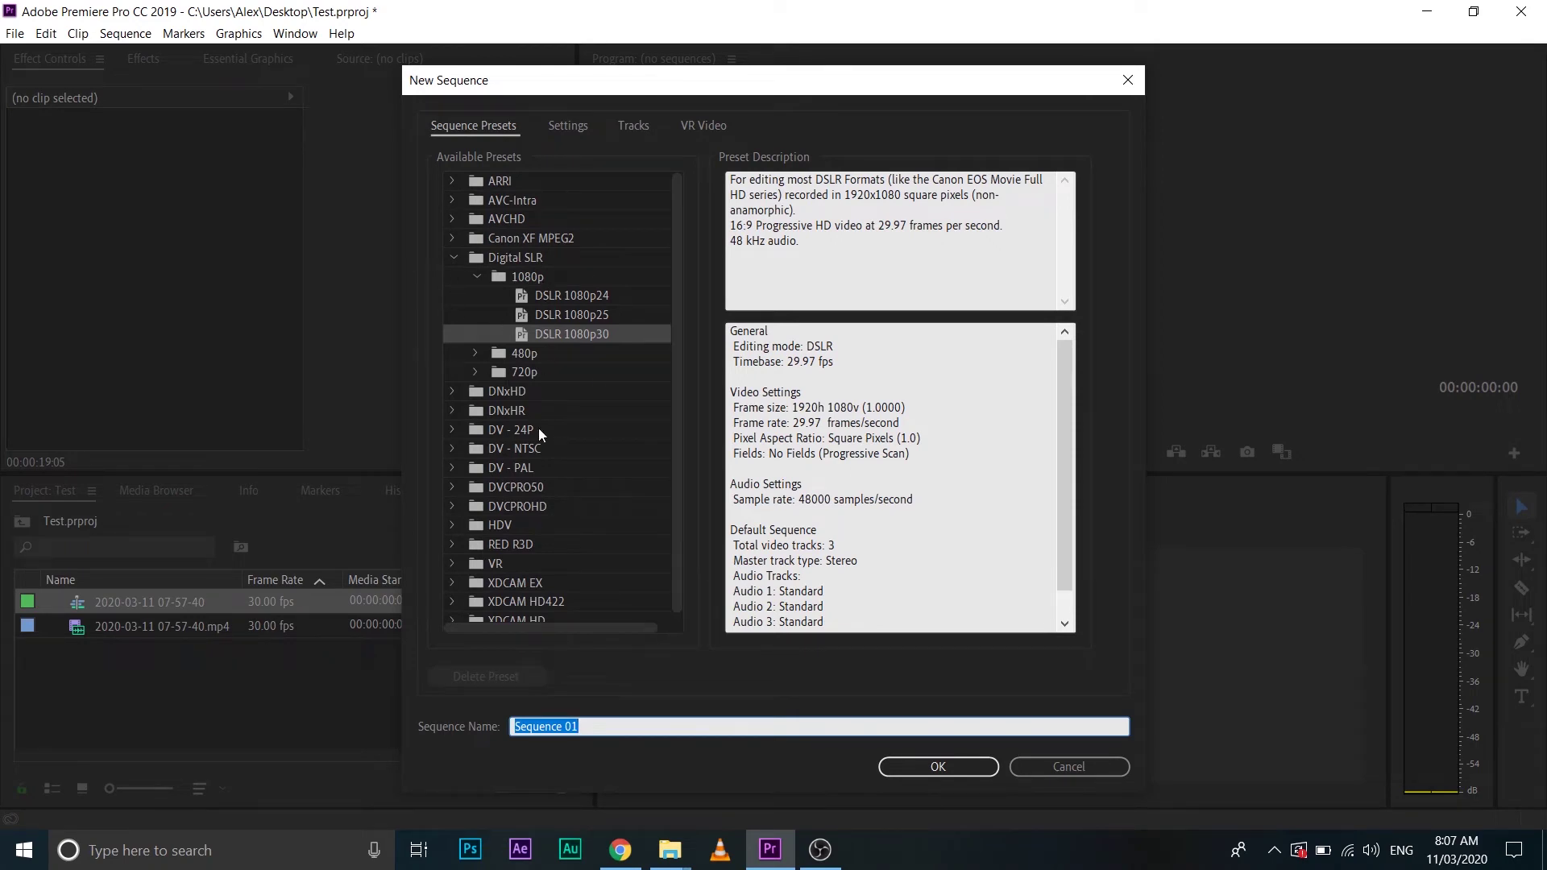
Highlight the default DSLR 1080p30 preset's 1920h 1080v frame size in its description.
scroll(453, 429, "down", 1)
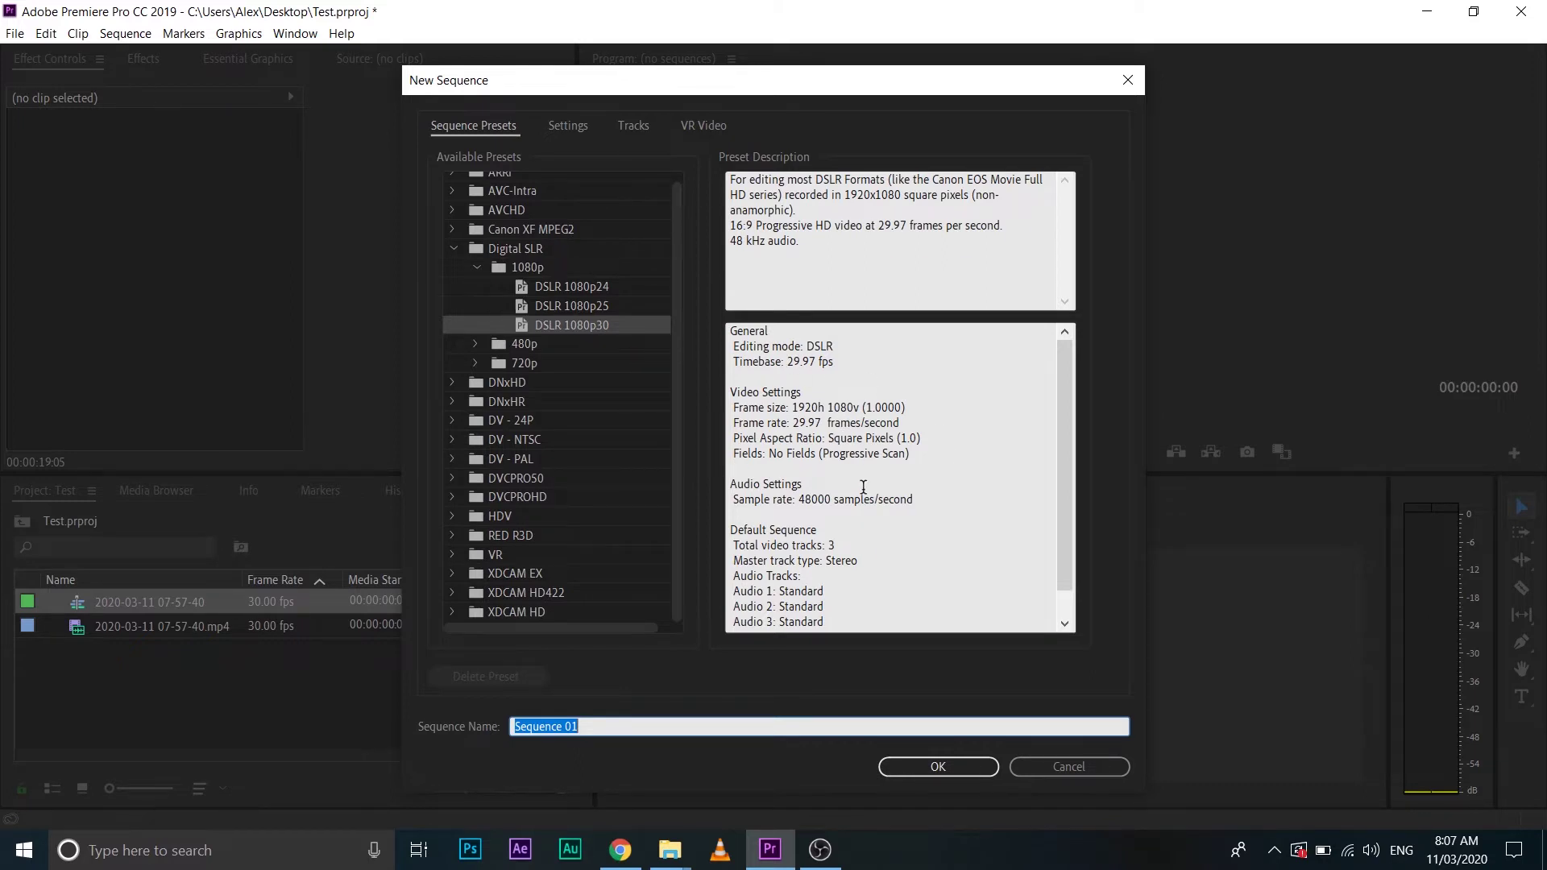
left_click_drag(759, 407, 924, 404)
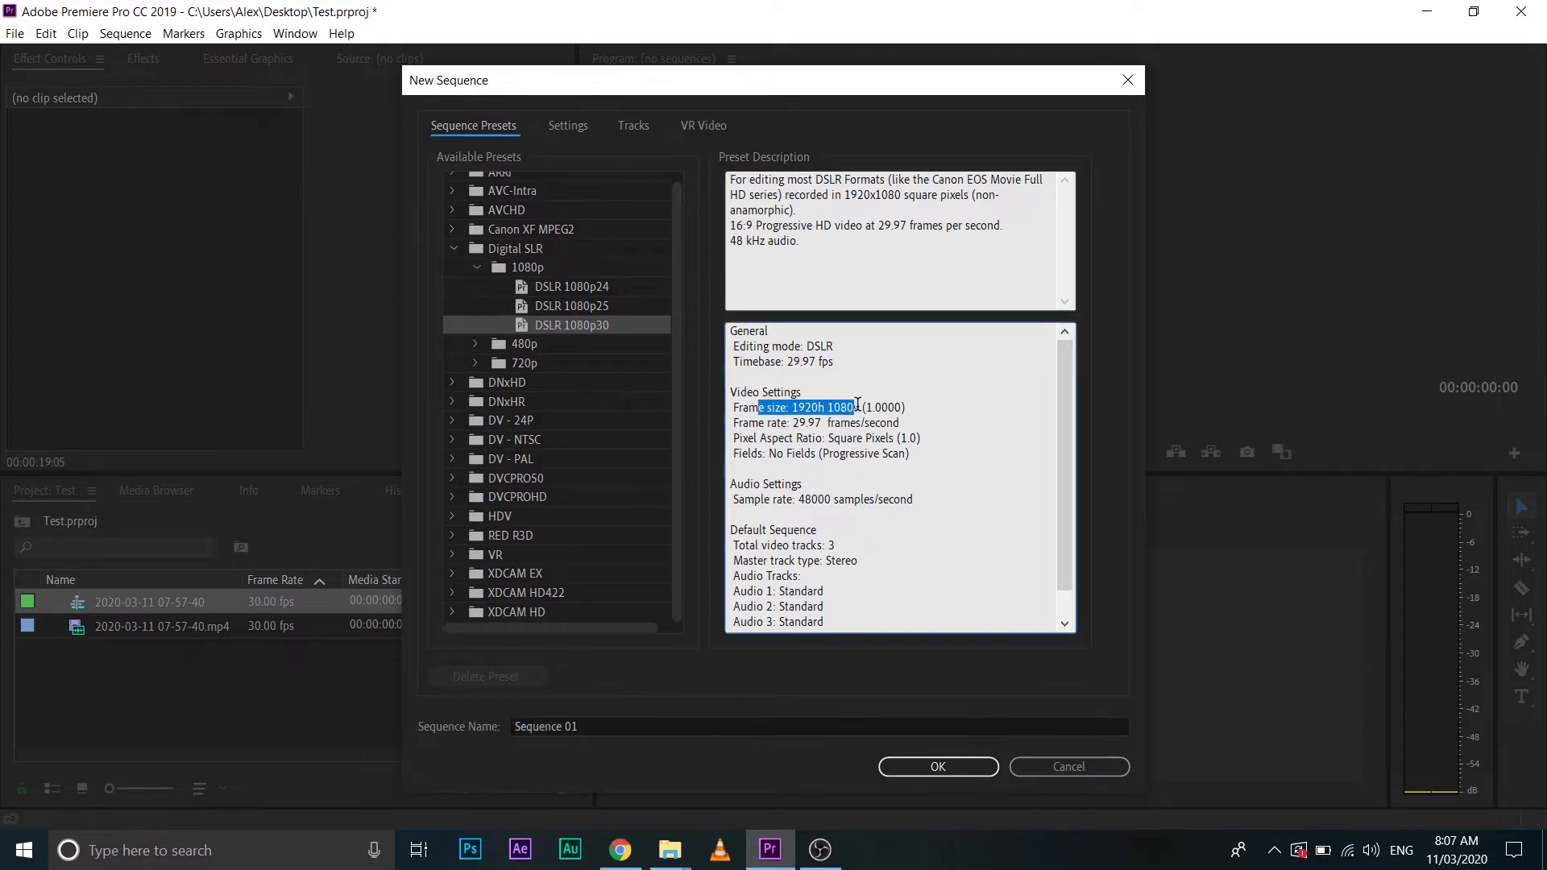
left_click(819, 406)
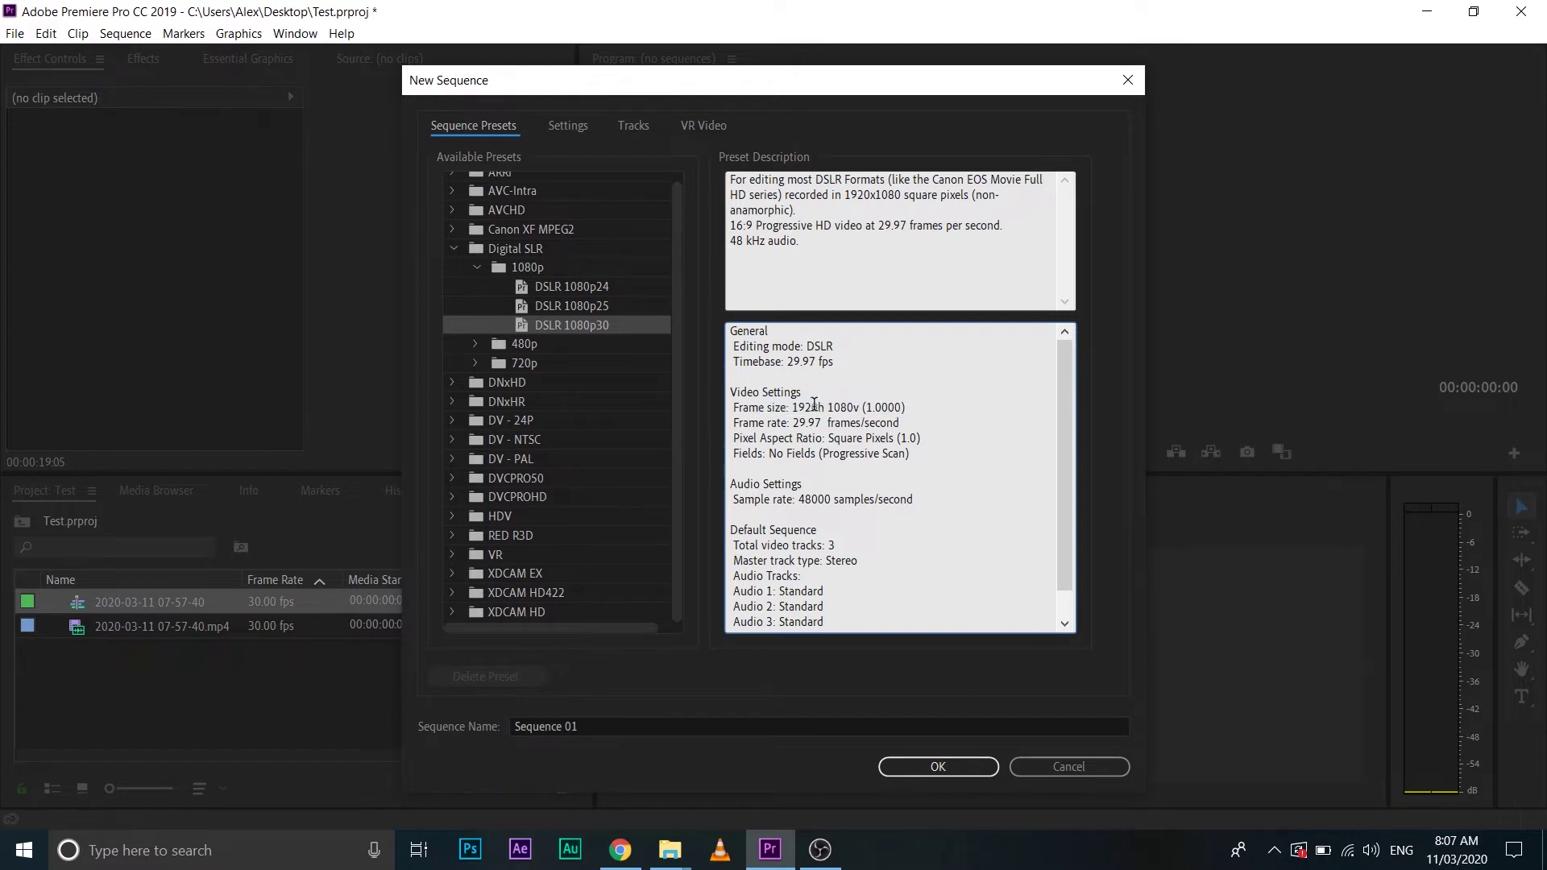
left_click_drag(791, 407, 907, 407)
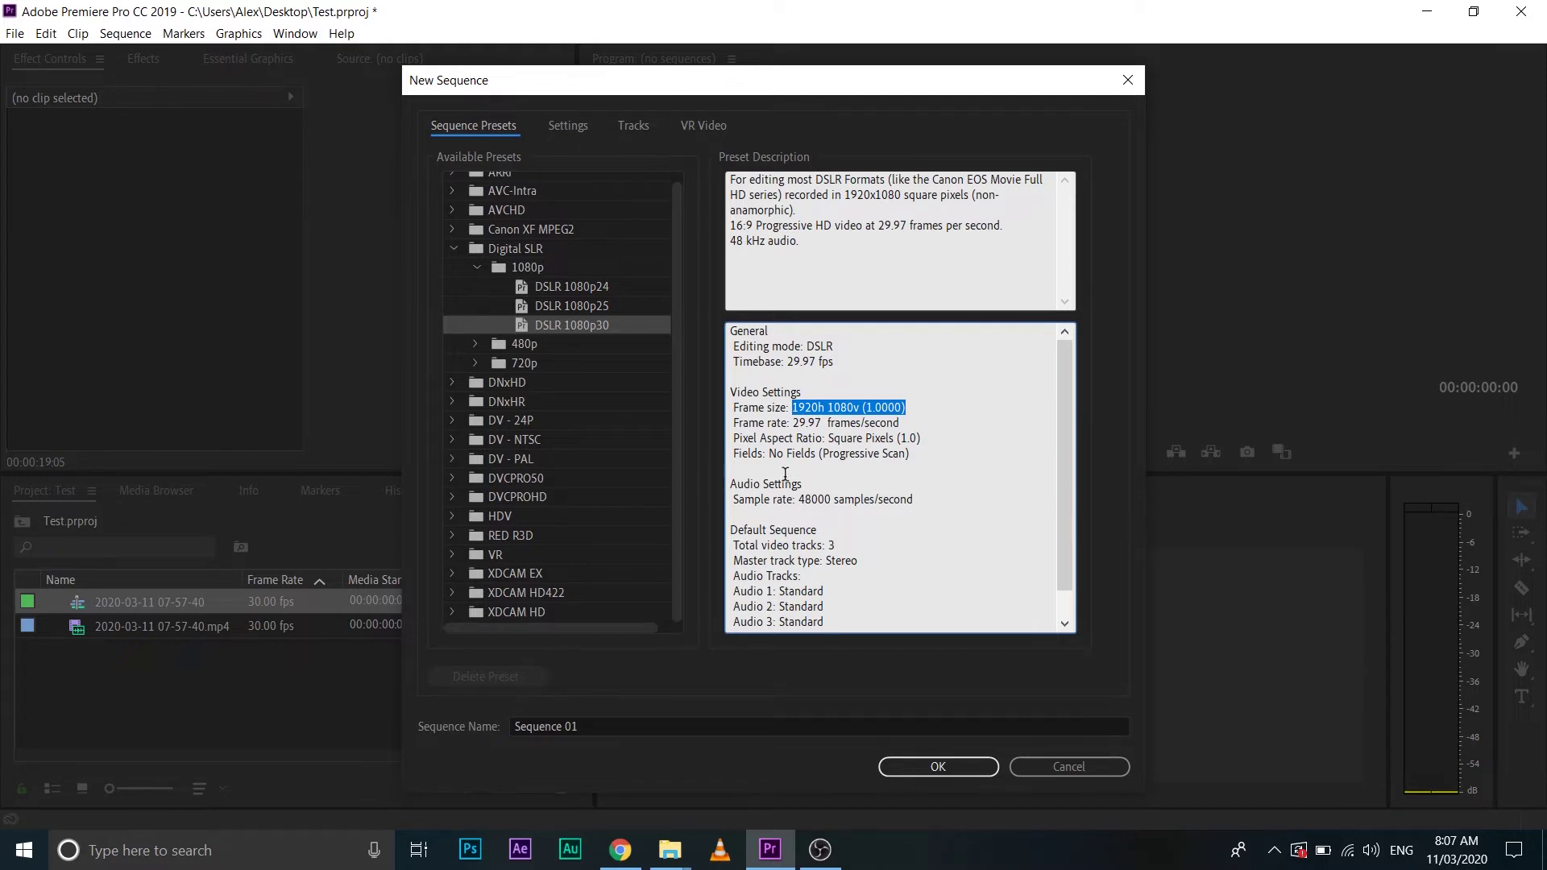
left_click(790, 411)
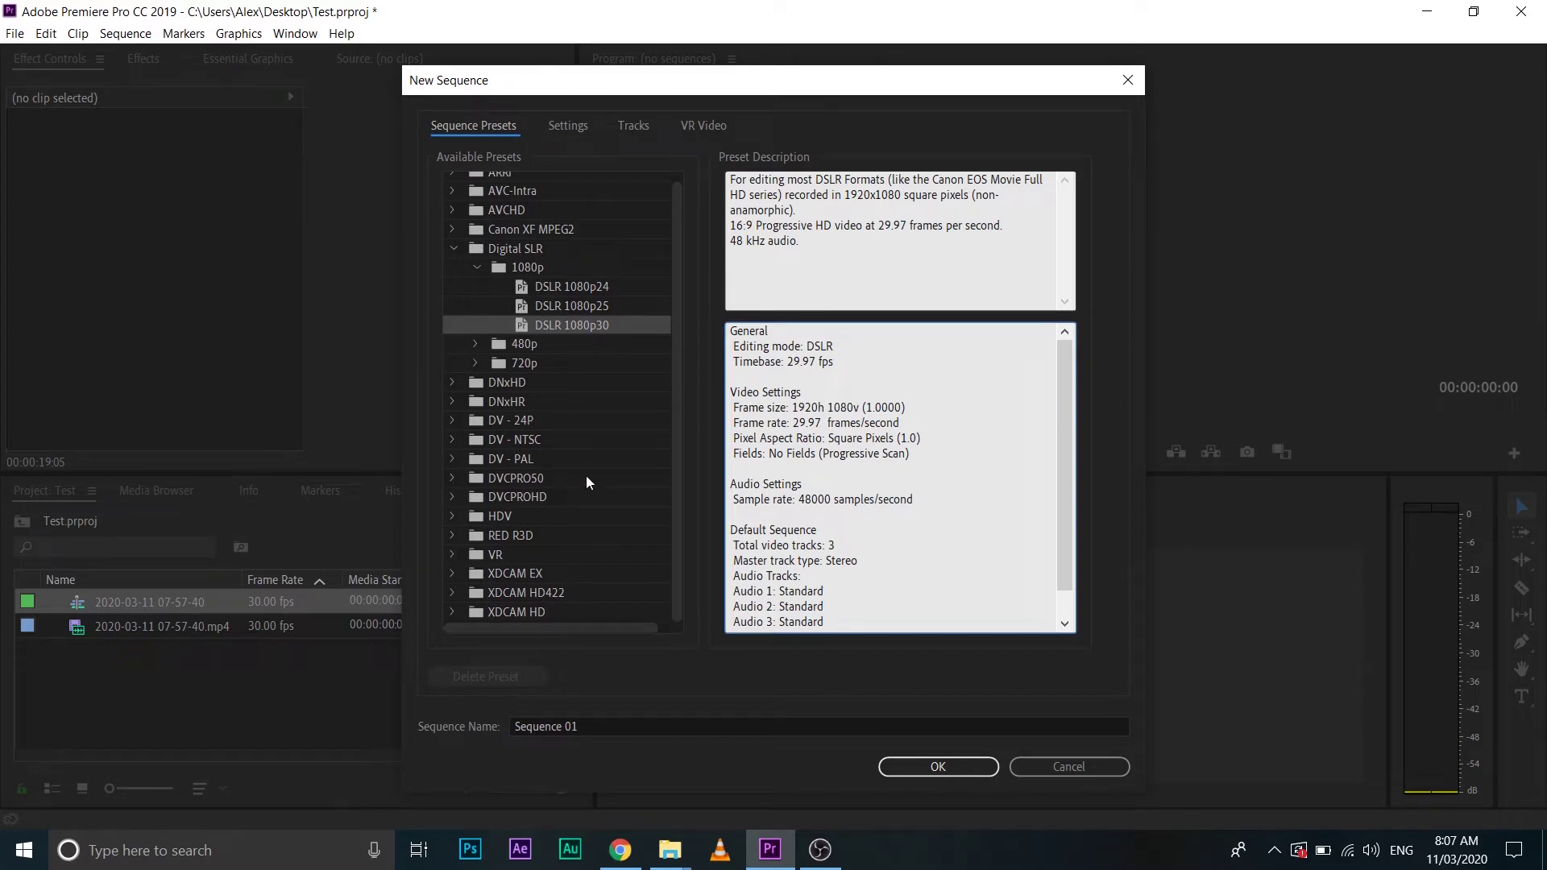
Expand the HDV folder in Available Presets to reveal its eight presets.
left_click(453, 516)
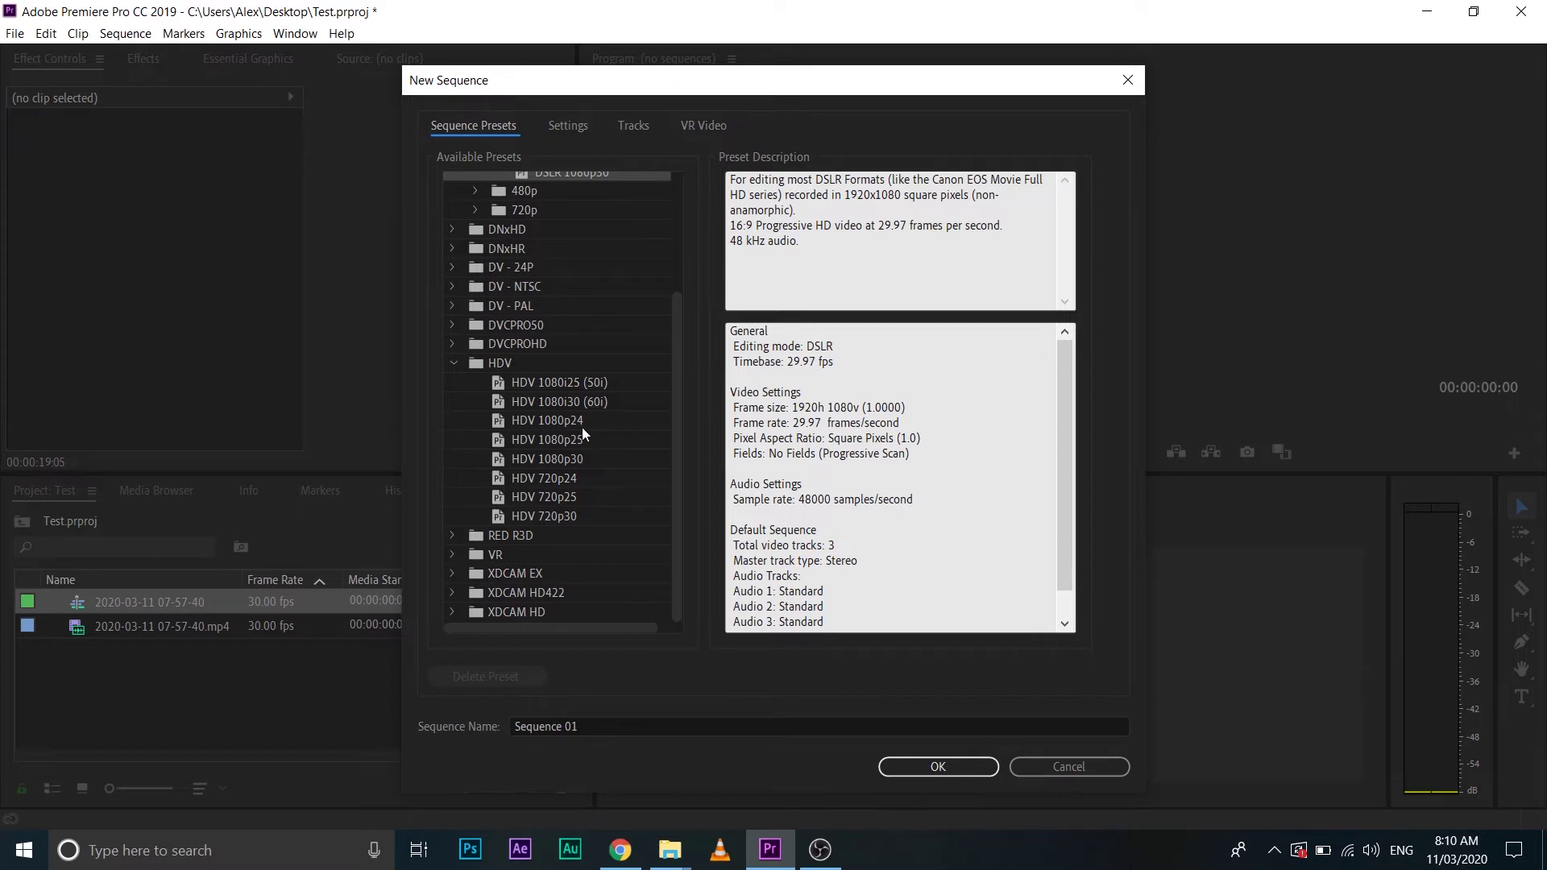
Compare HDV 1080p25 and 1080p24, then select DSLR 1080p24 (1920x1080, 23.976 fps).
left_click(579, 440)
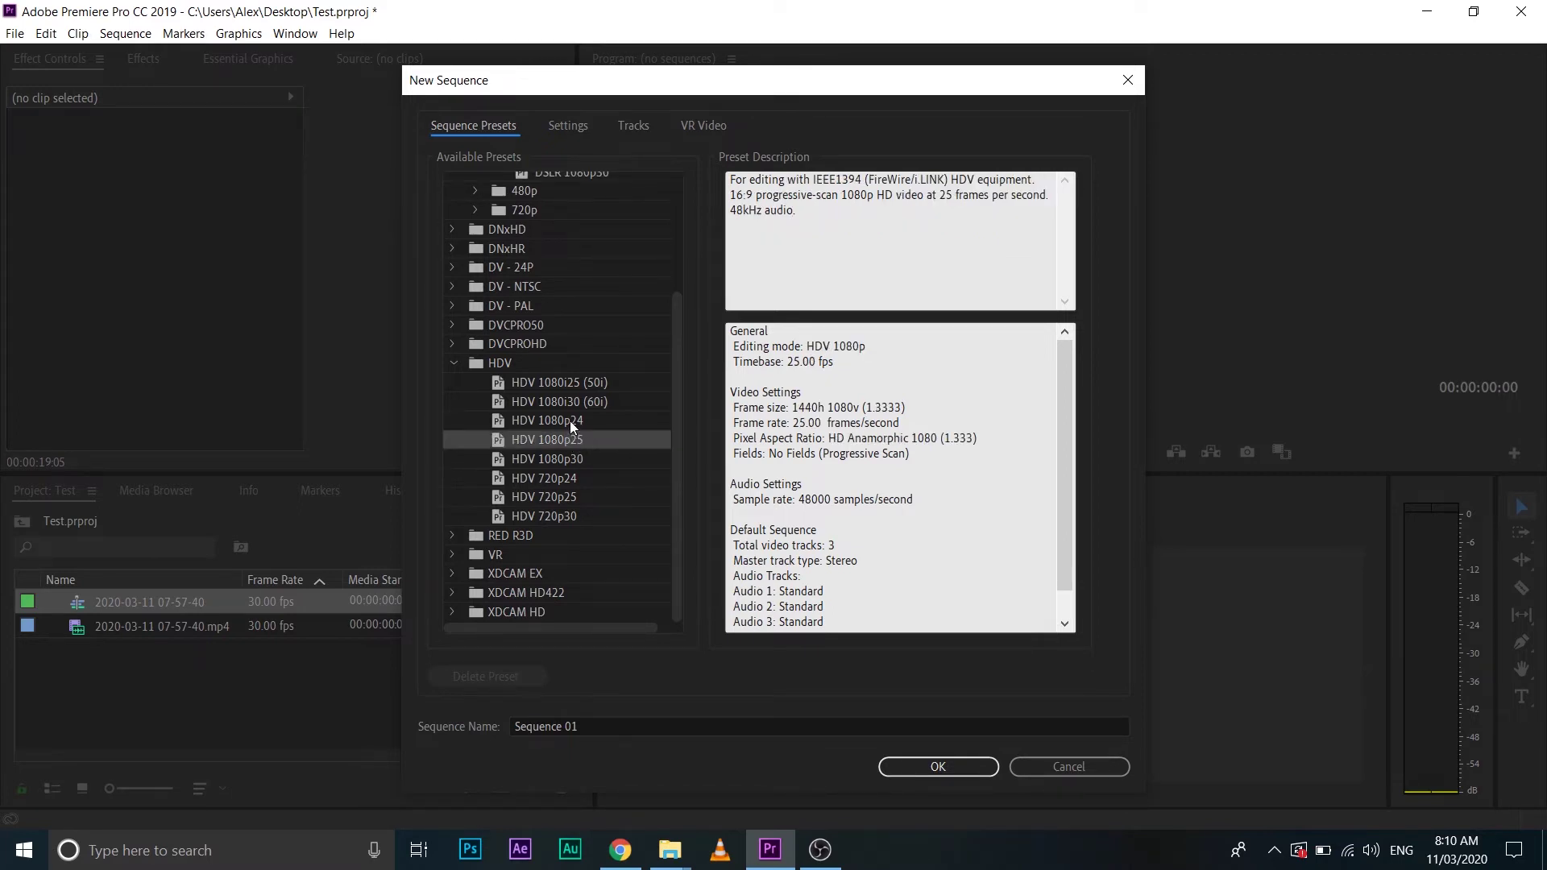
left_click(569, 420)
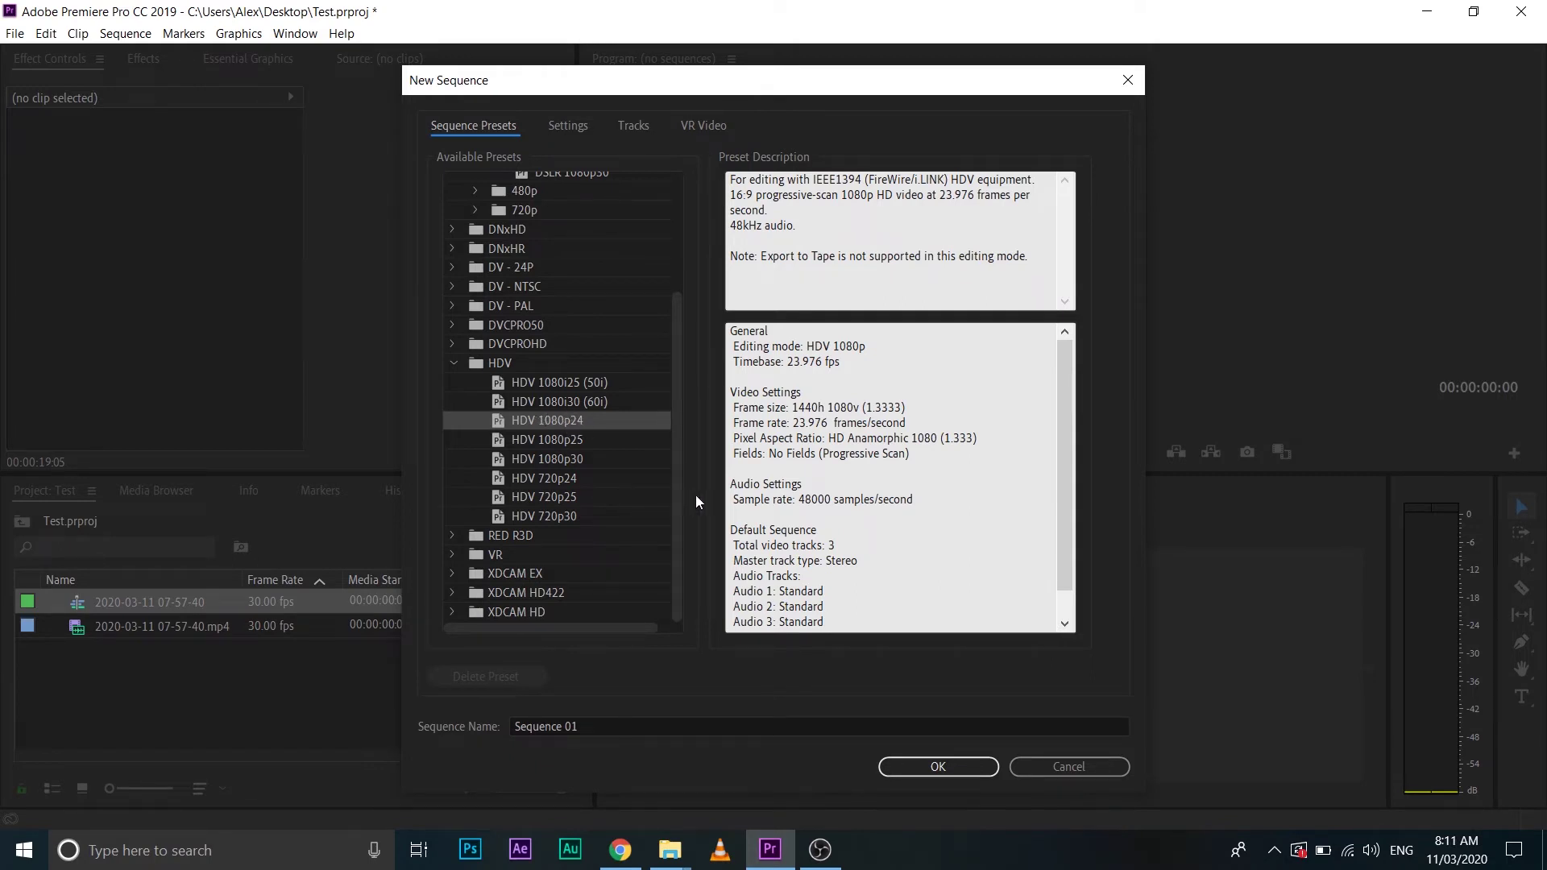
left_click(501, 362)
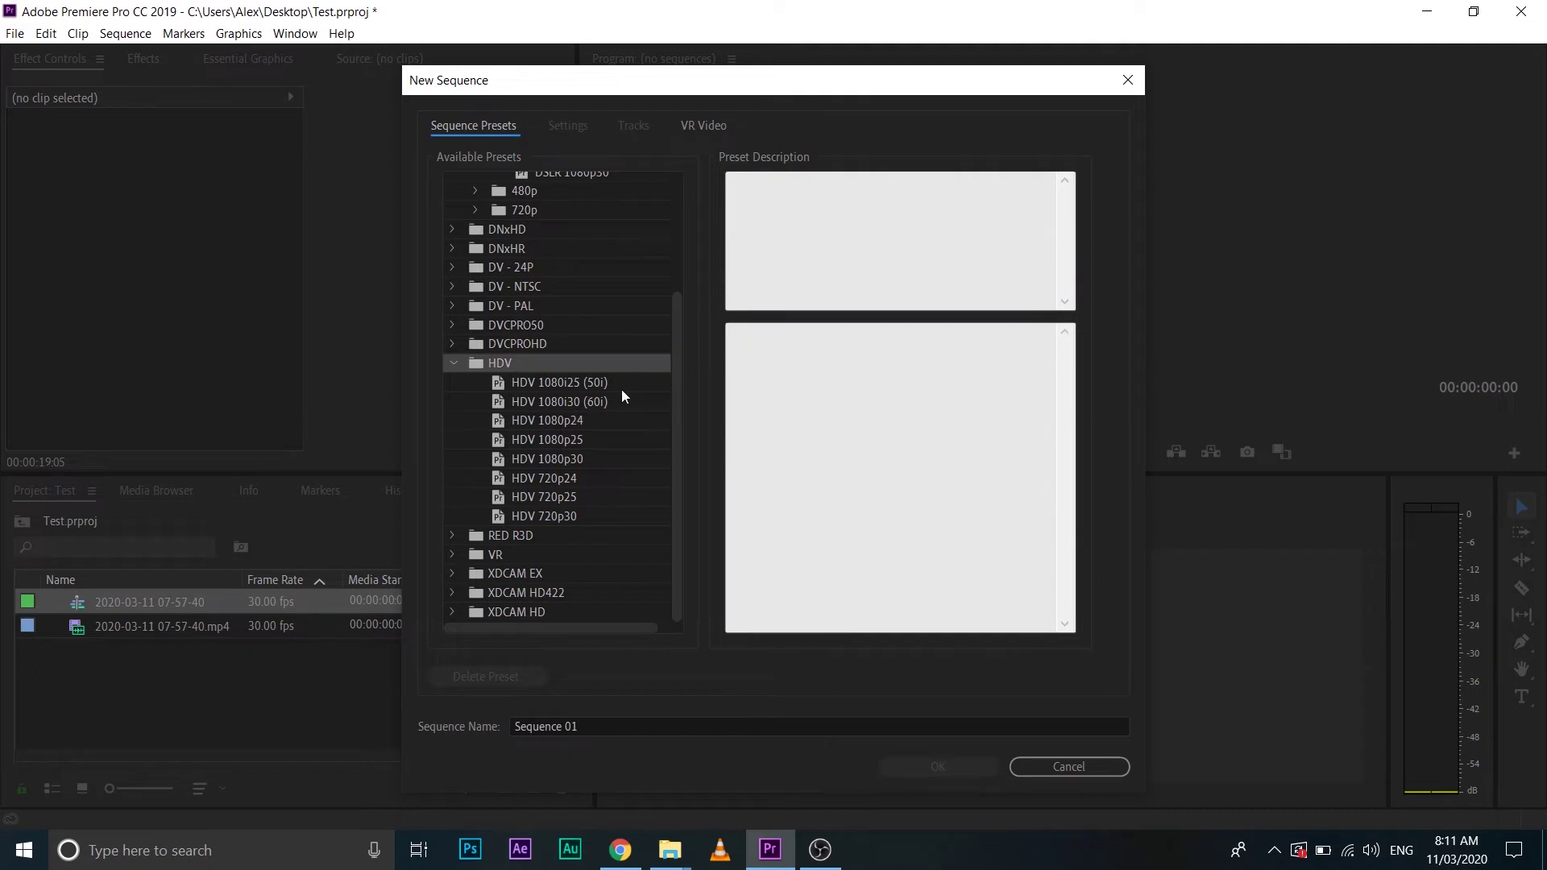
left_click_drag(679, 458, 674, 335)
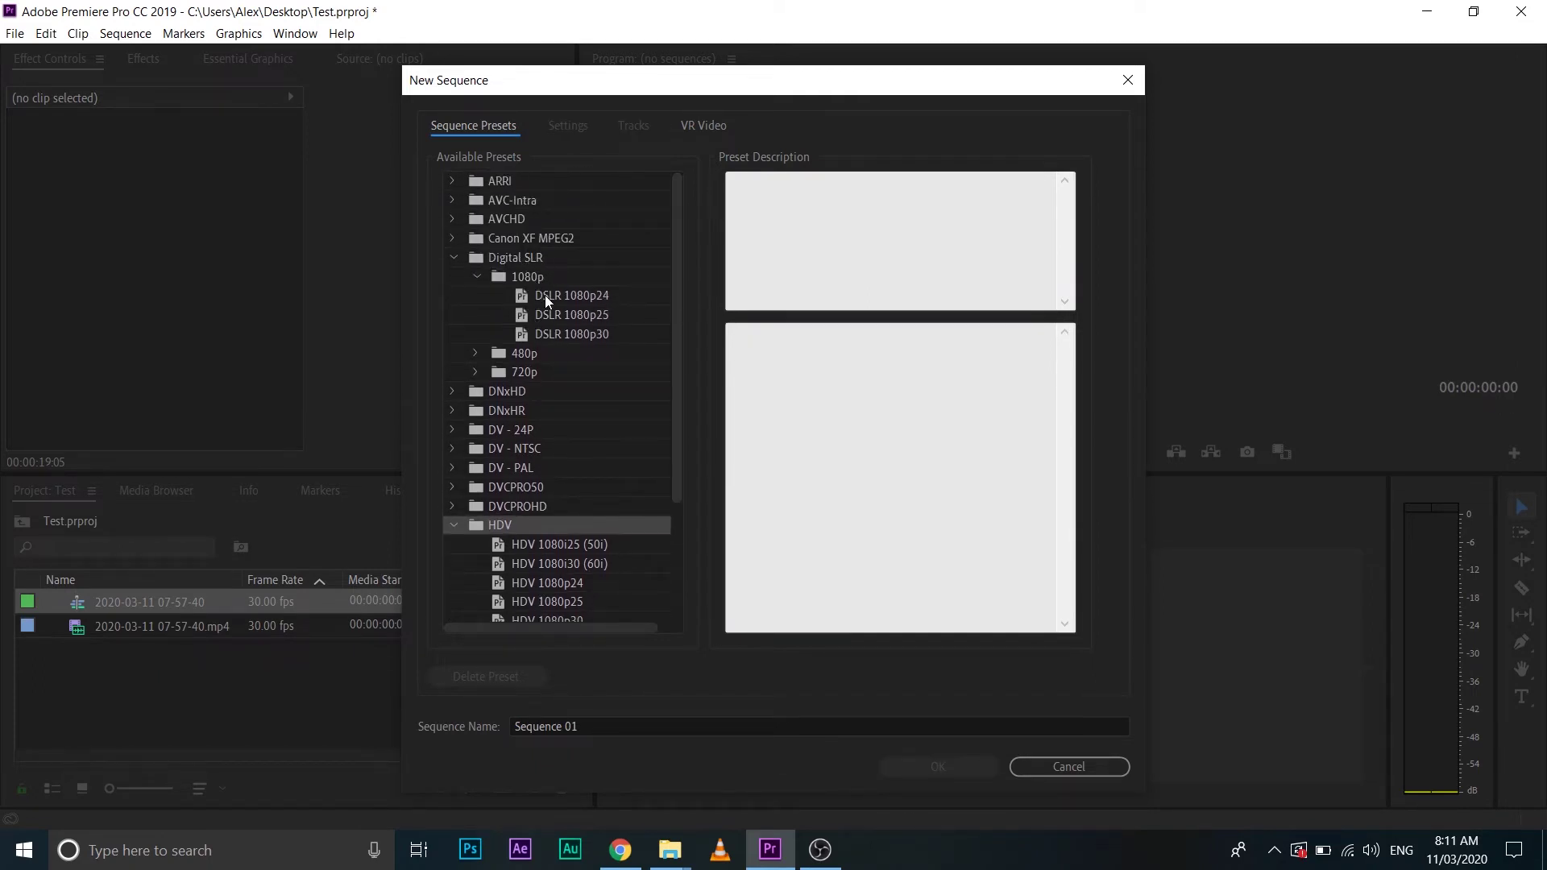
left_click(559, 296)
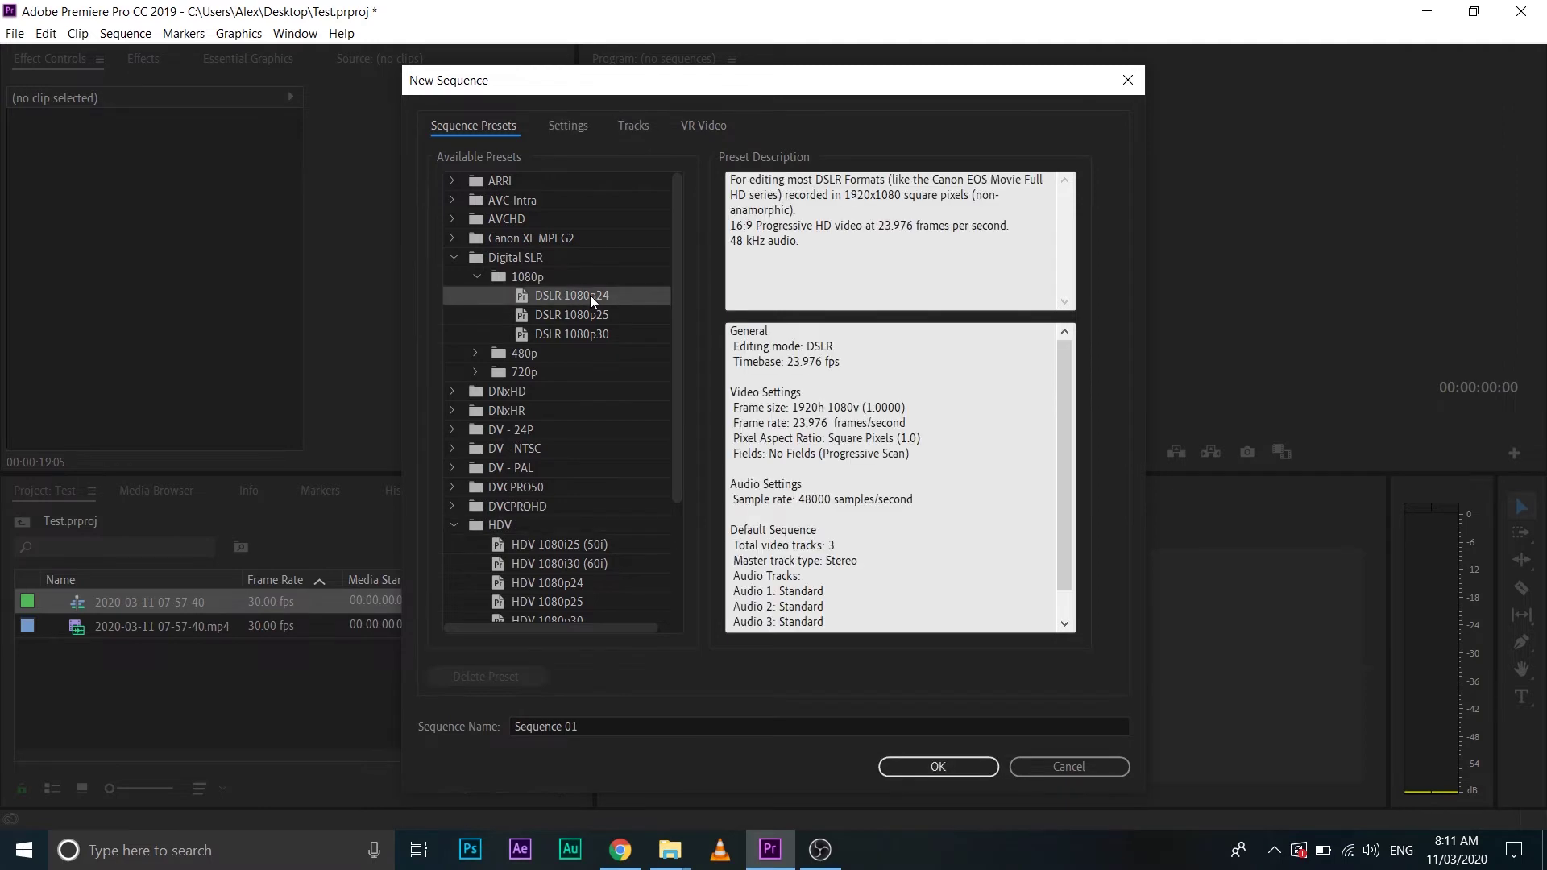
Create Sequence 01 from DSLR 1080p24 and rename it SECVENTA 1 in the Project panel.
double_click(594, 295)
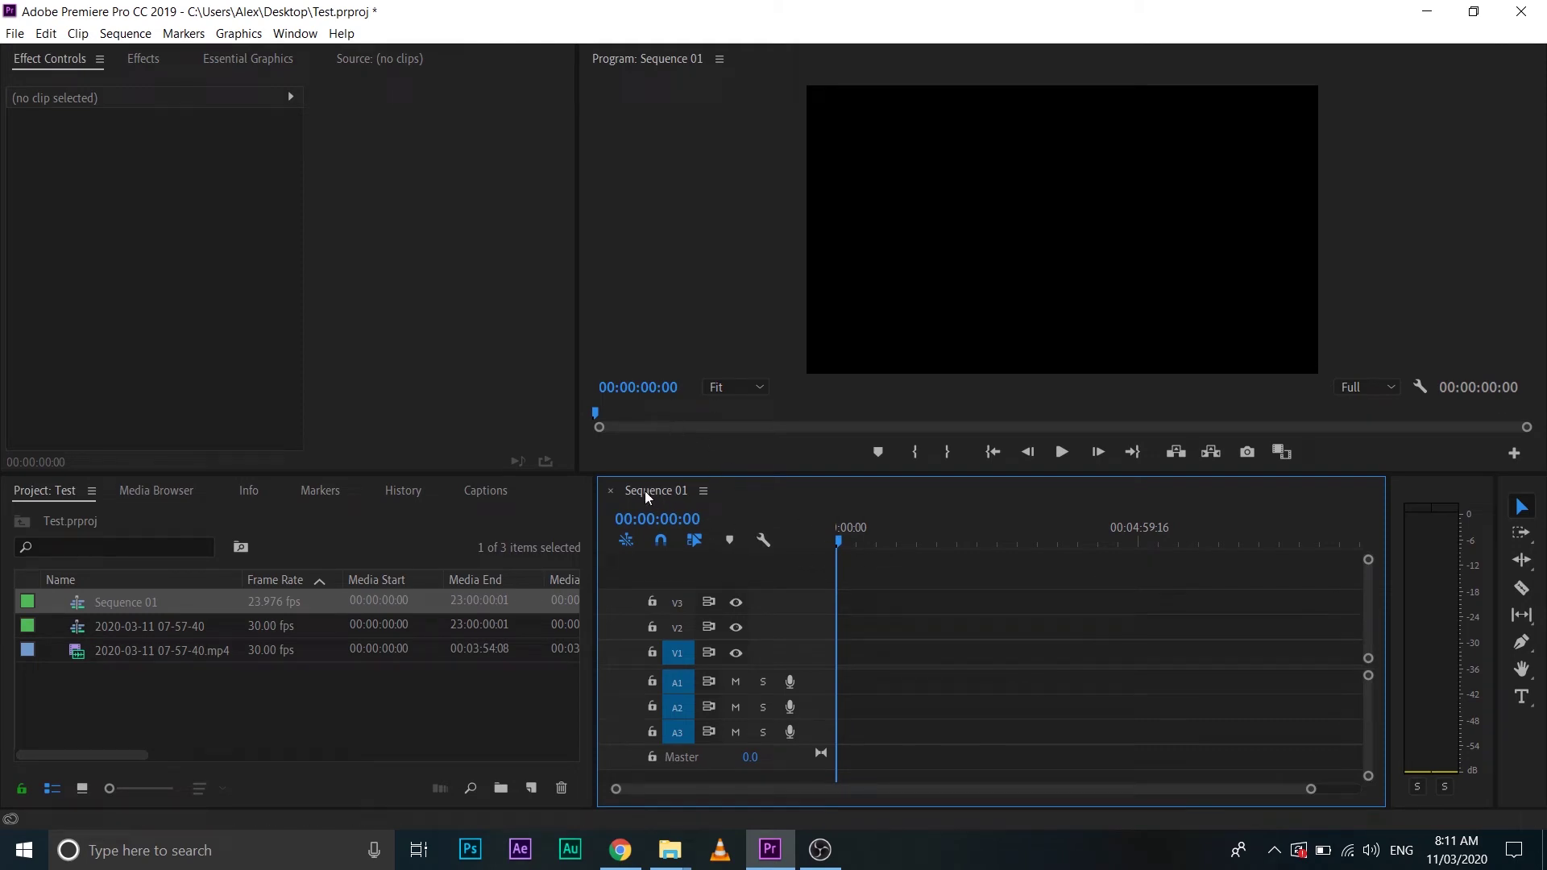
left_click(702, 490)
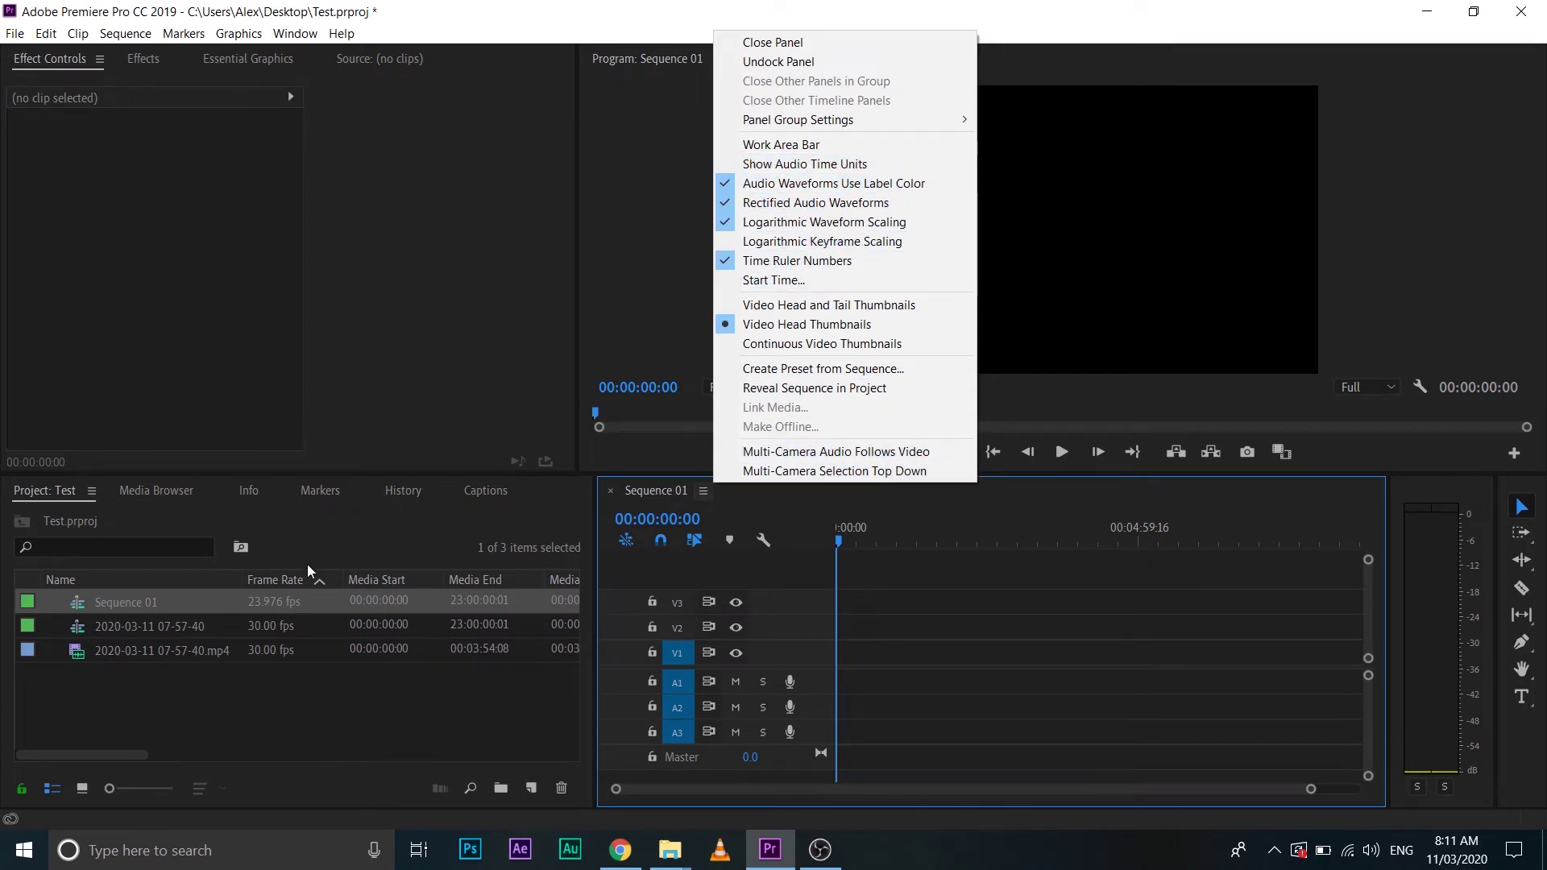
left_click(134, 601)
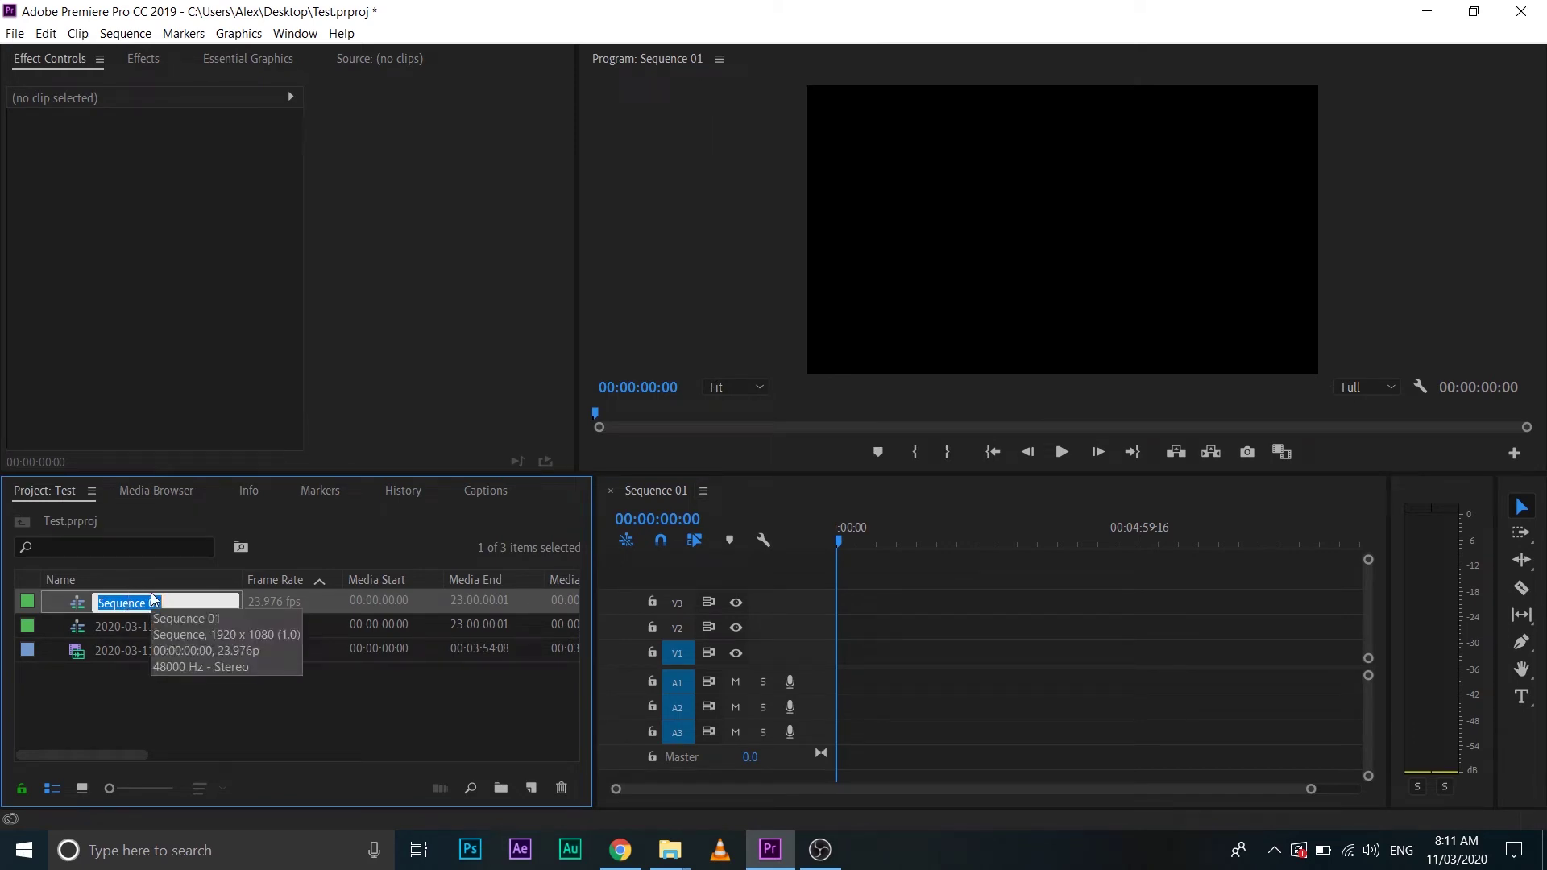
type("SECVEN")
type("TA 1")
key("Tab")
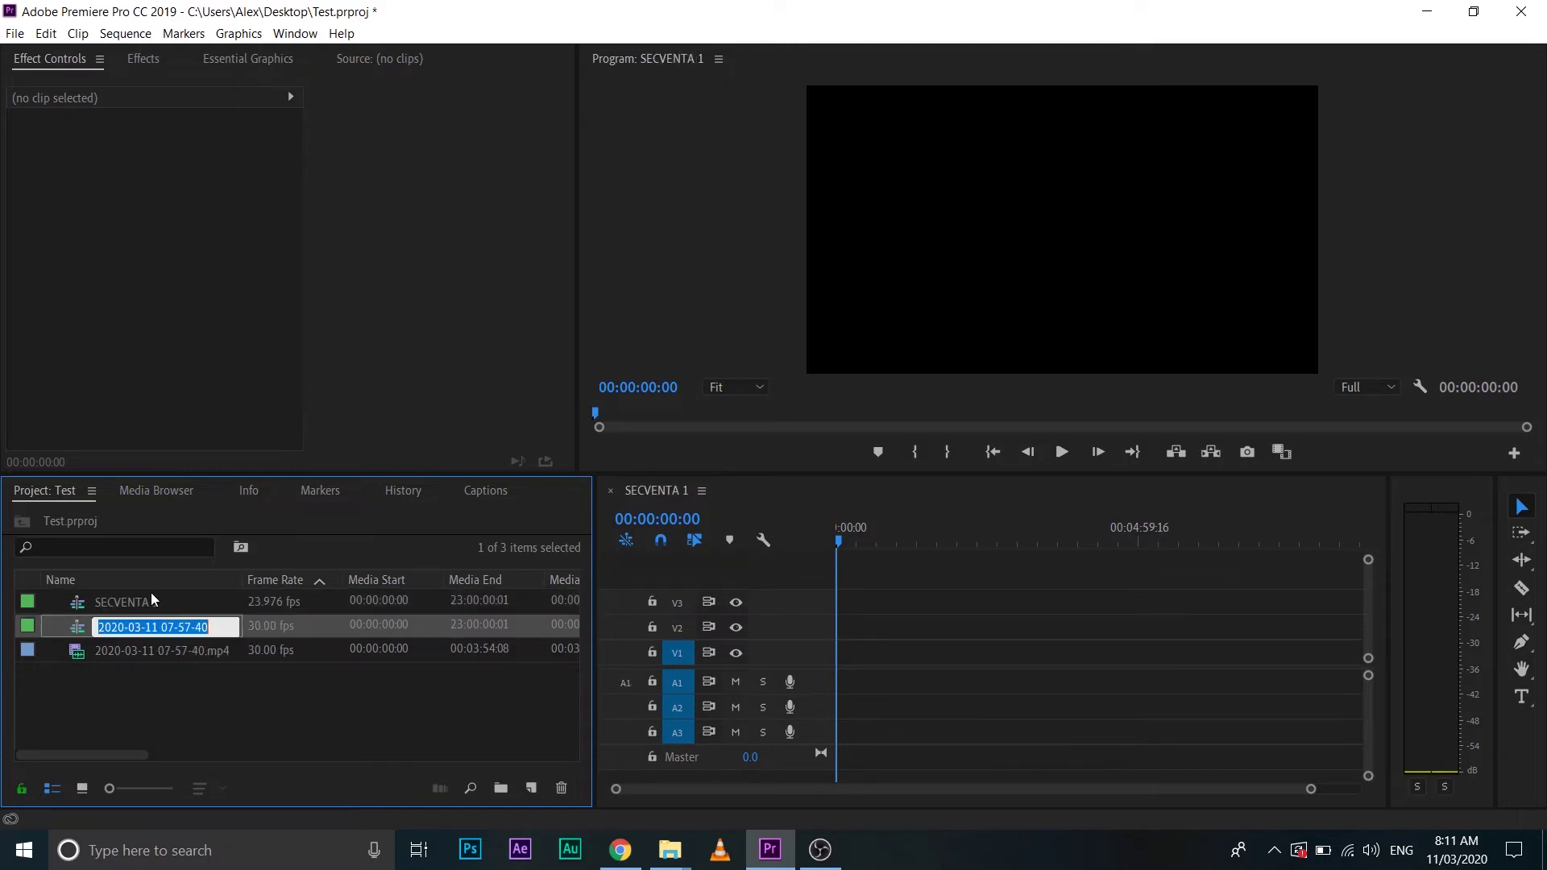
left_click(112, 710)
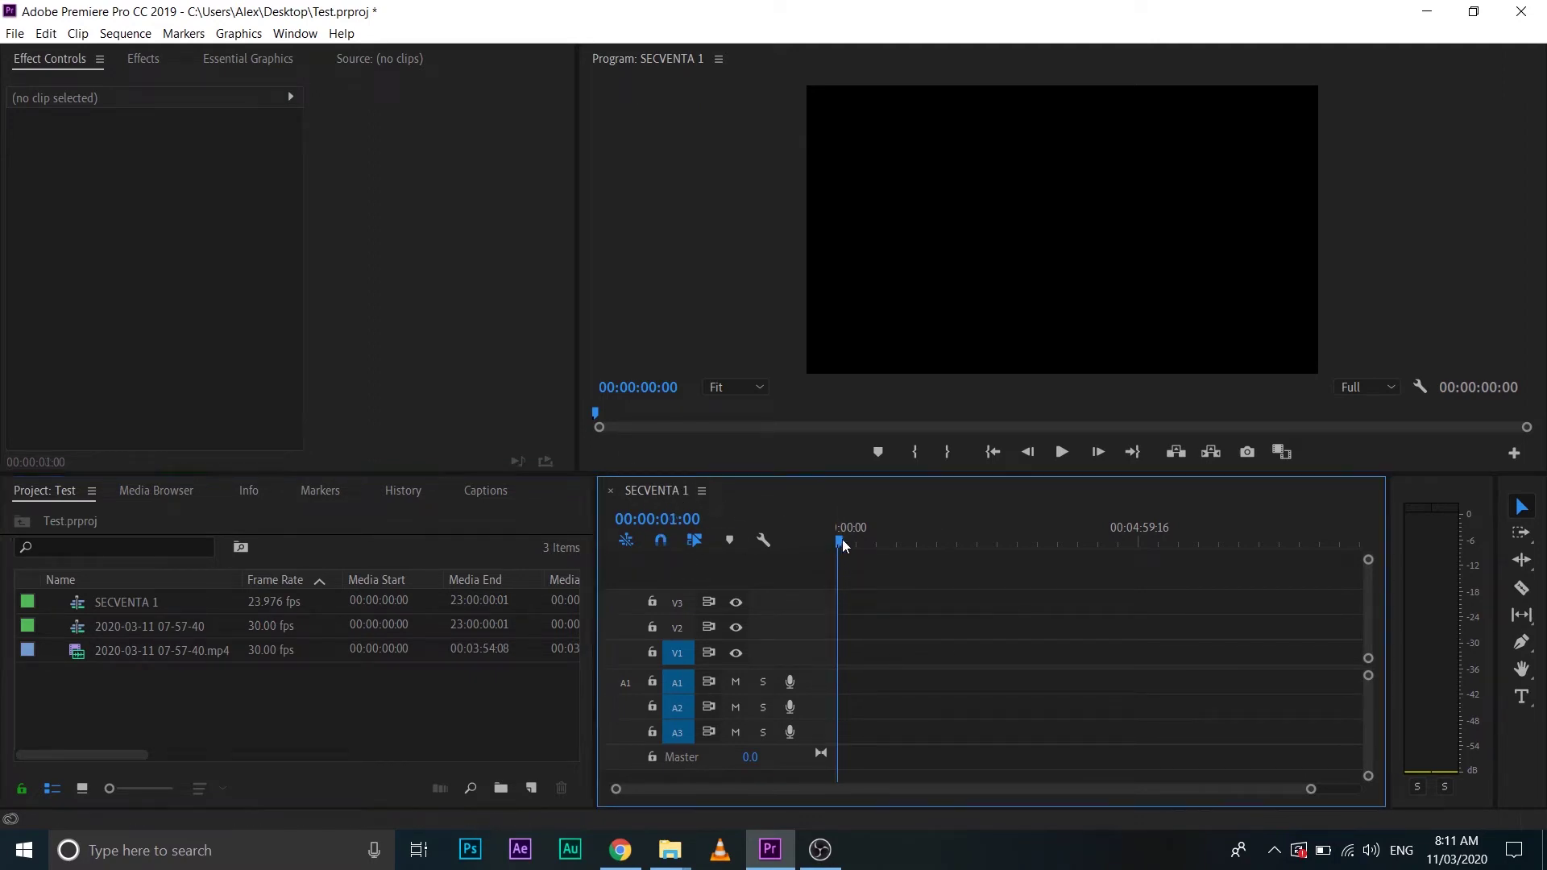
Scrub the SECVENTA 1 playhead toward the end and back to the start.
left_click_drag(838, 542, 1098, 576)
left_click_drag(872, 594, 810, 587)
left_click(393, 722)
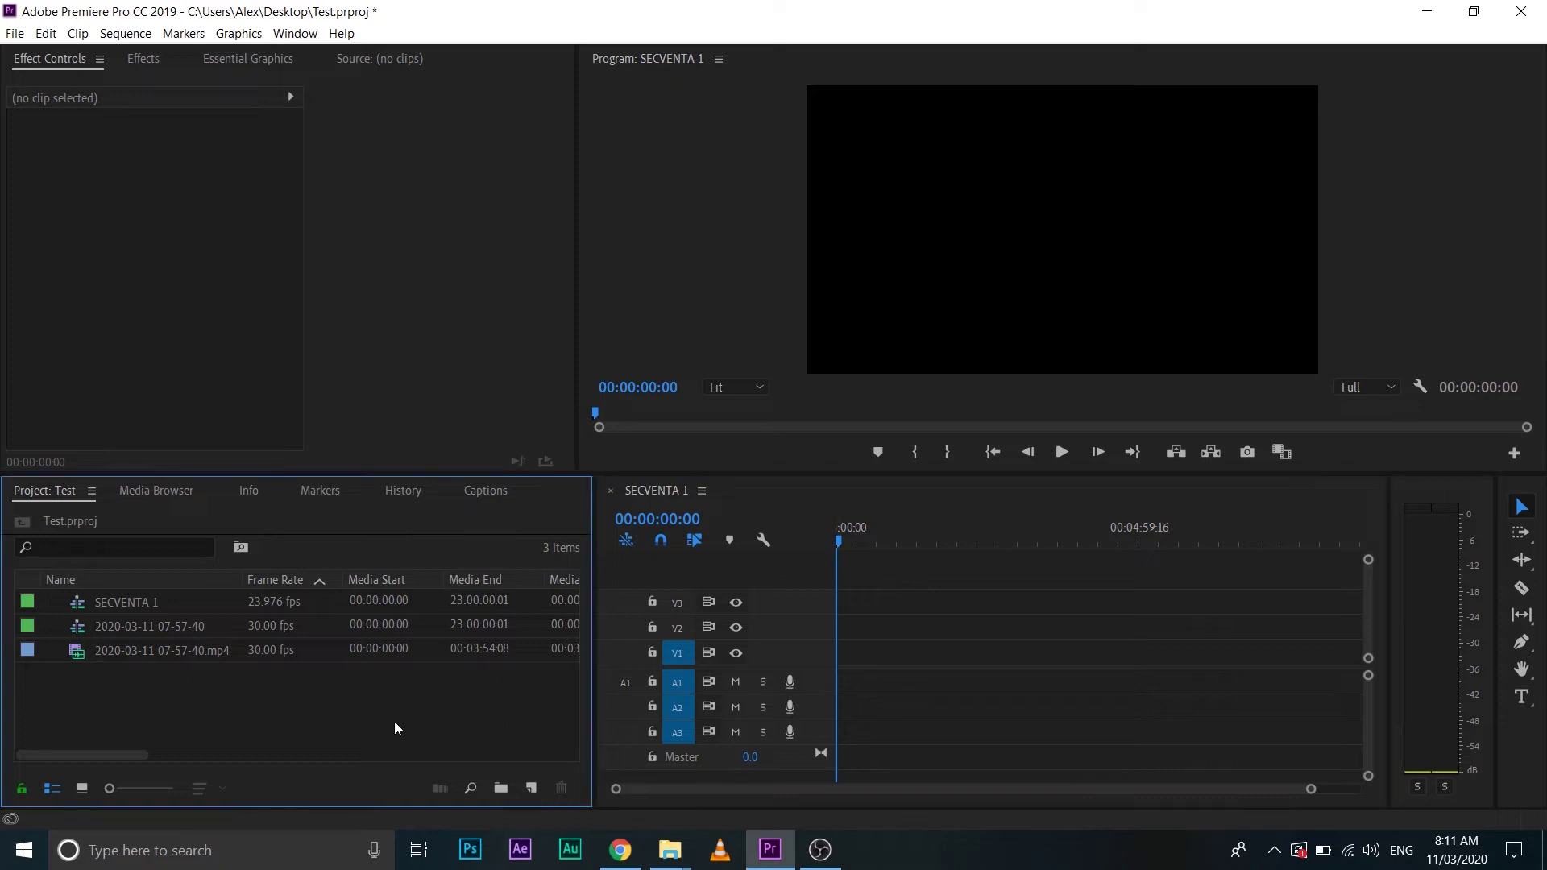
left_click(661, 495)
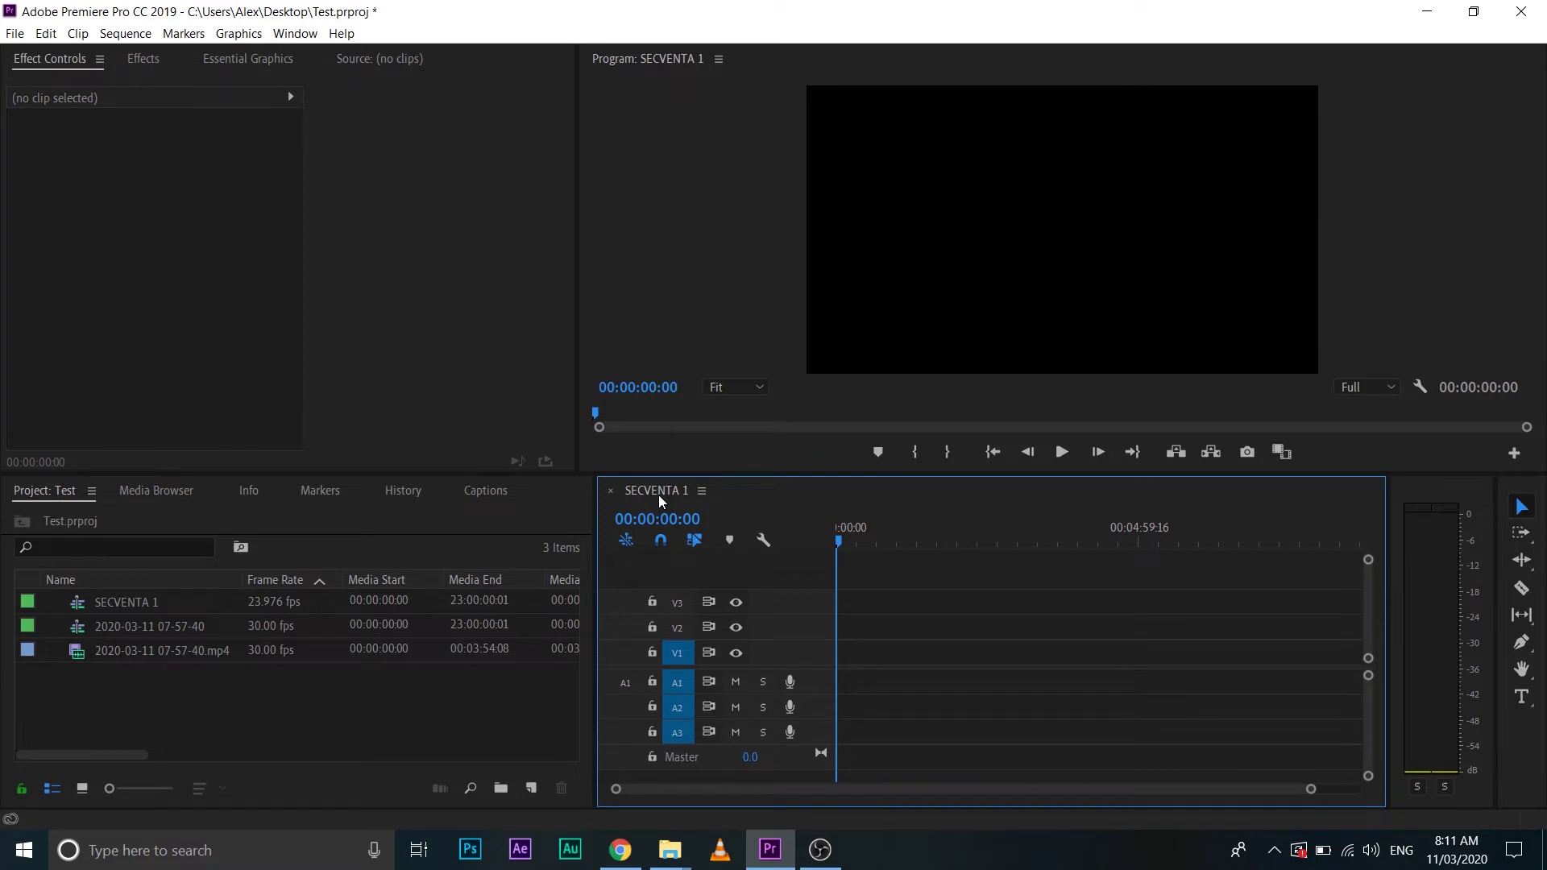
Create a new sequence named Secventa 2 with Ctrl+N.
key("ctrl+n")
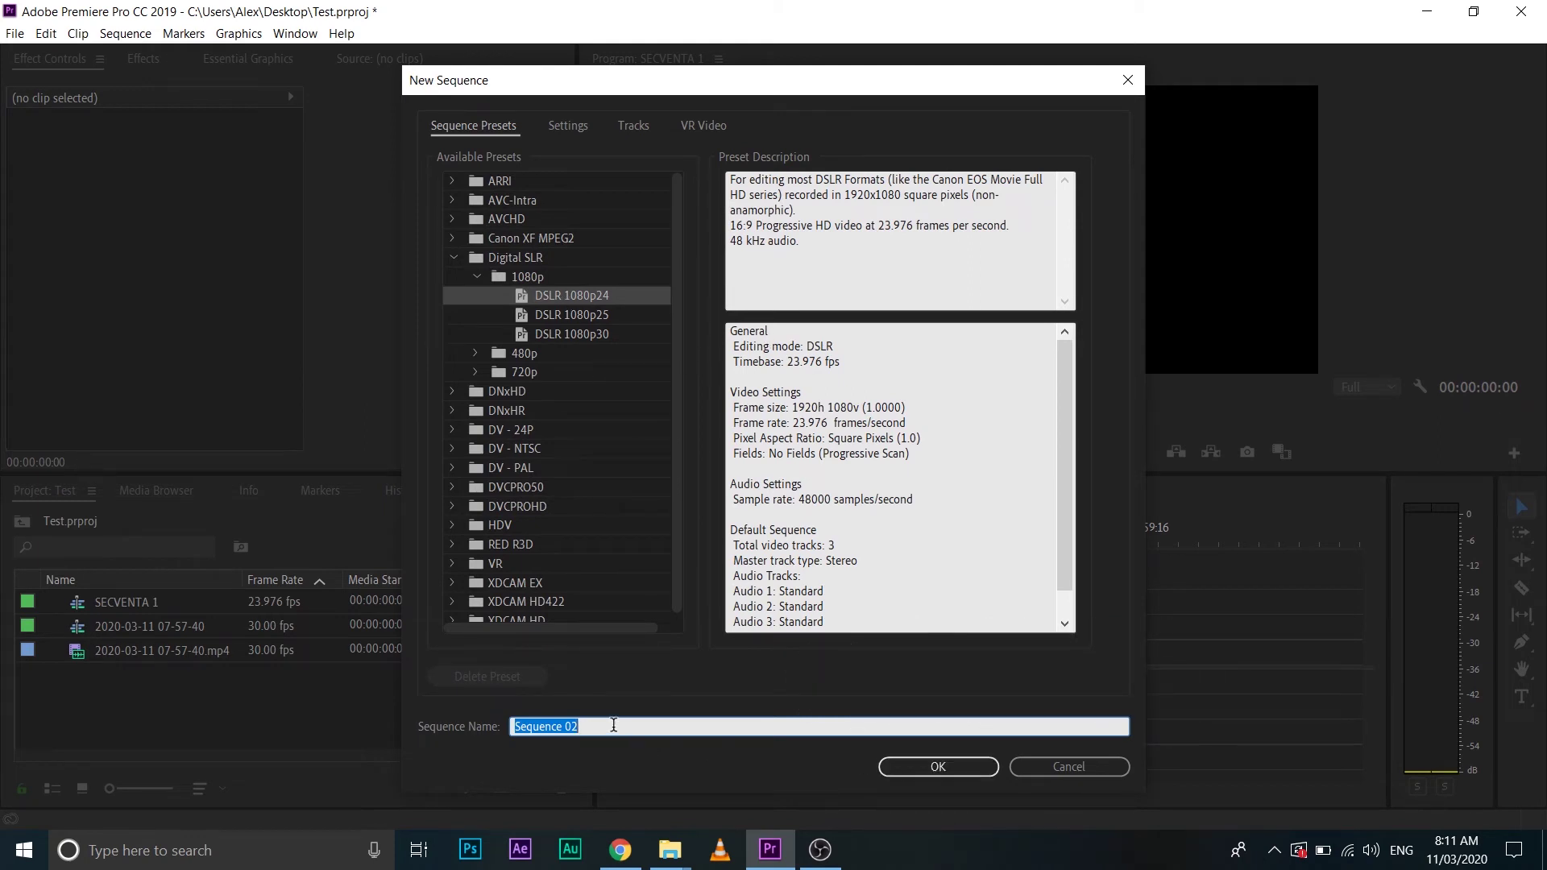
key("BackSpace")
type("secvent")
type("a @")
key("BackSpace")
key("BackSpace")
key("BackSpace")
key("BackSpace")
key("BackSpace")
key("BackSpace")
key("BackSpace")
key("BackSpace")
type("Se")
type("cventa")
type(" 2")
left_click(948, 766)
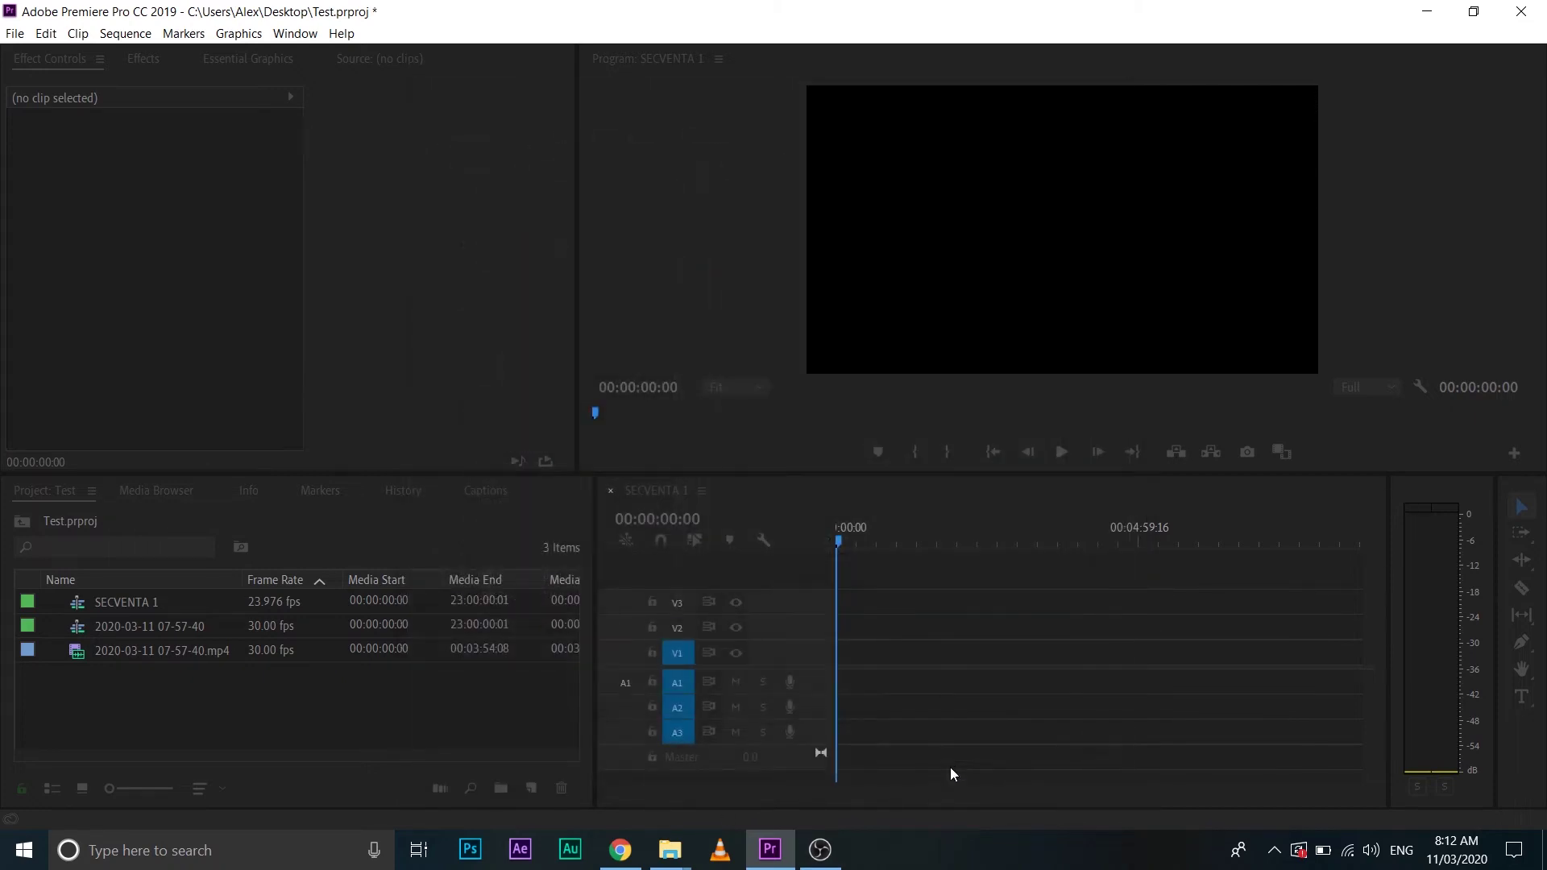
Switch back and forth between the SECVENTA 1 and Secventa 2 timelines.
left_click(664, 495)
left_click(762, 491)
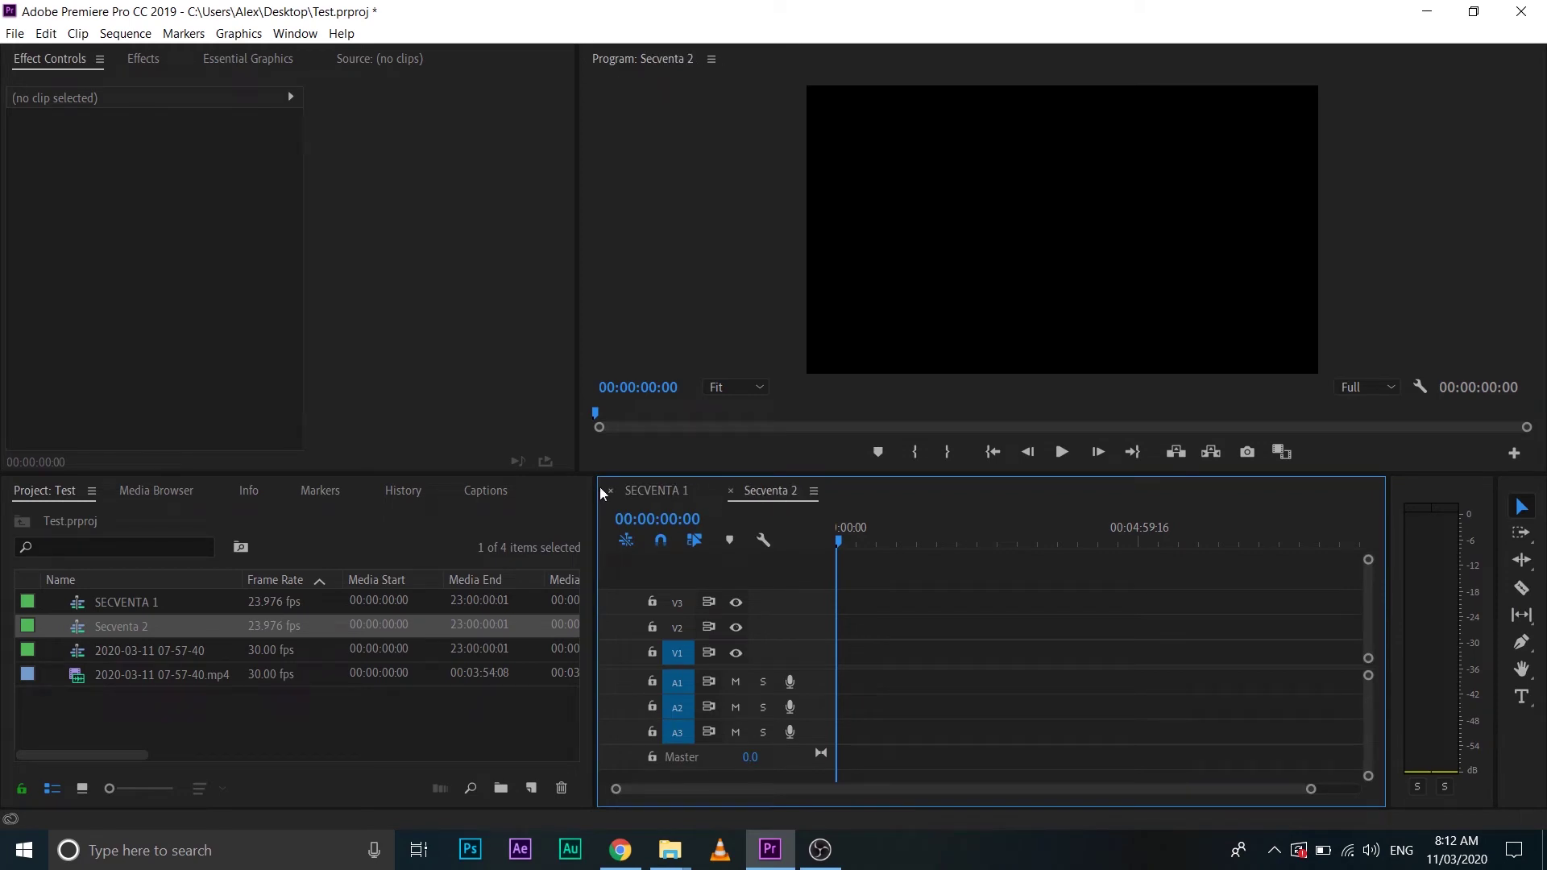
left_click(670, 495)
left_click(771, 490)
left_click(674, 491)
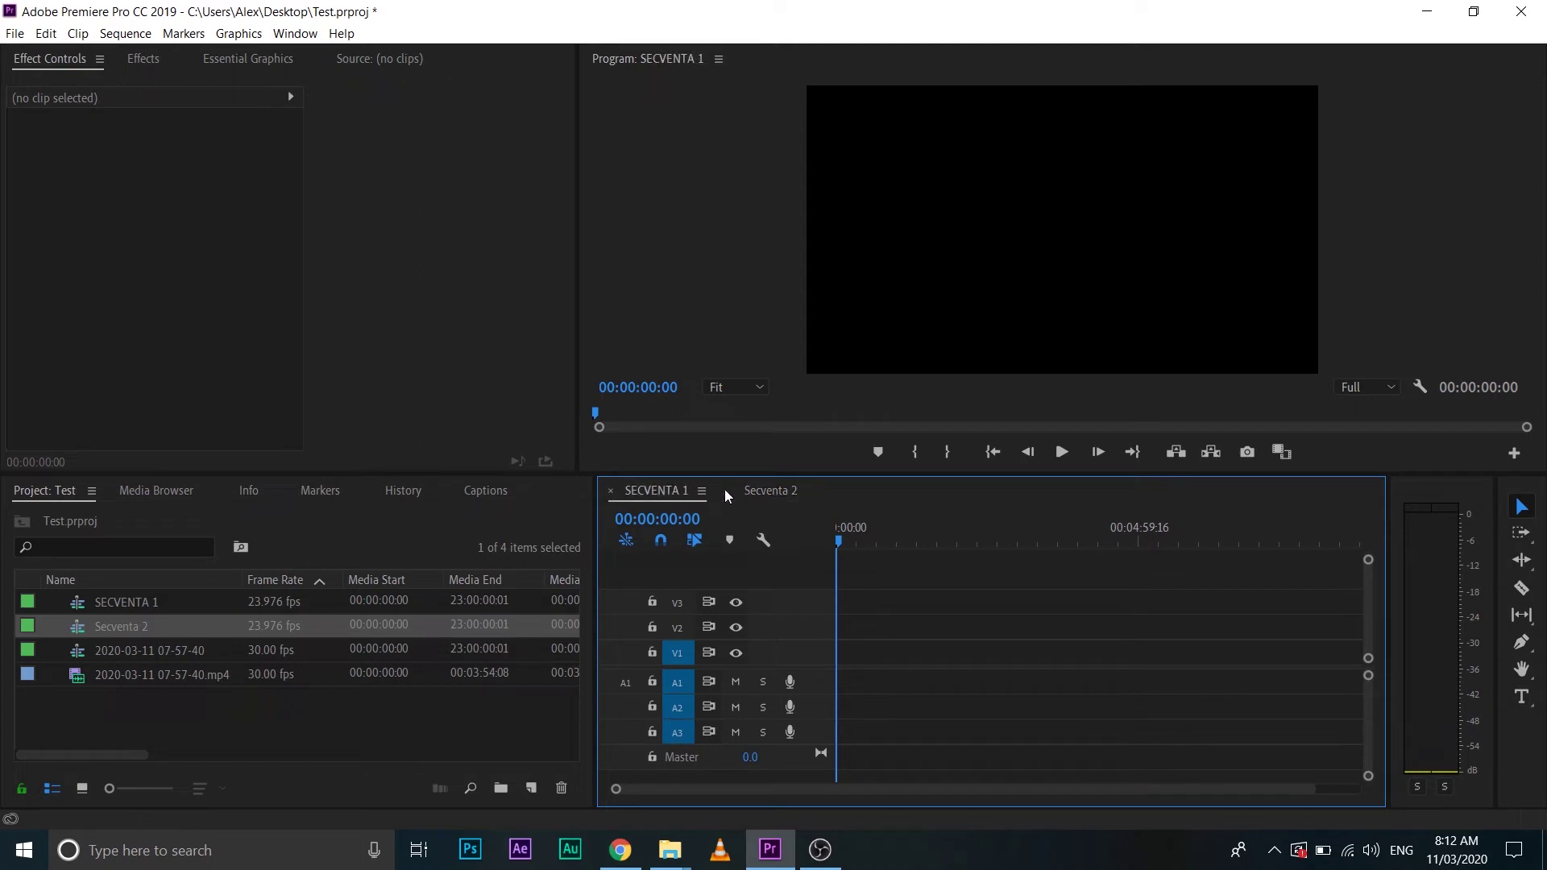
left_click(777, 486)
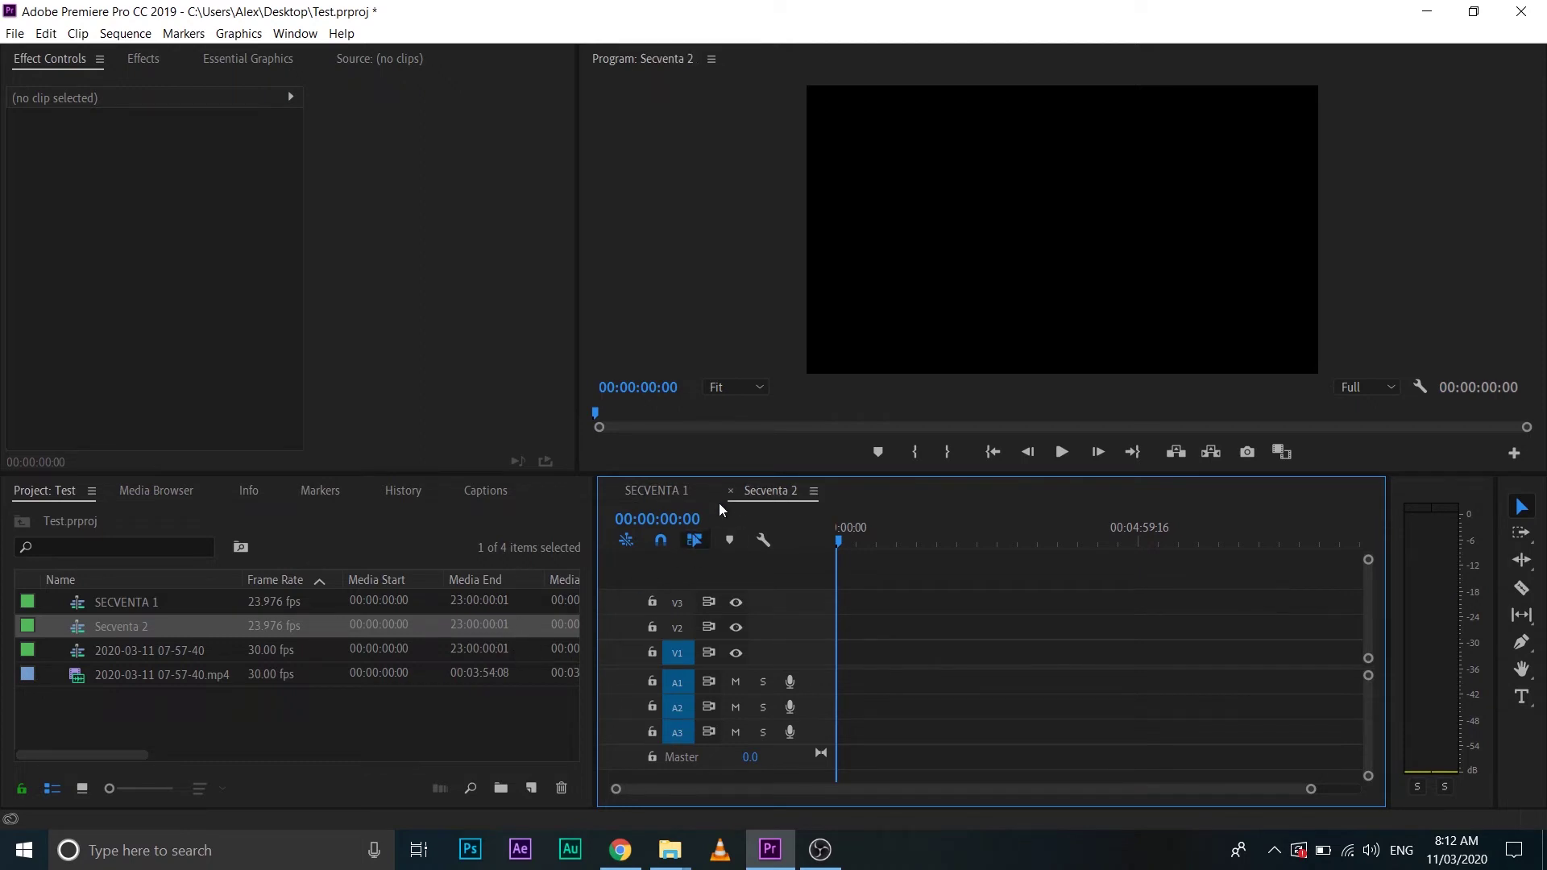
Compare the two open timelines, then close the Secventa 2 timeline tab.
left_click(667, 485)
left_click(770, 489)
left_click(622, 496)
left_click(771, 490)
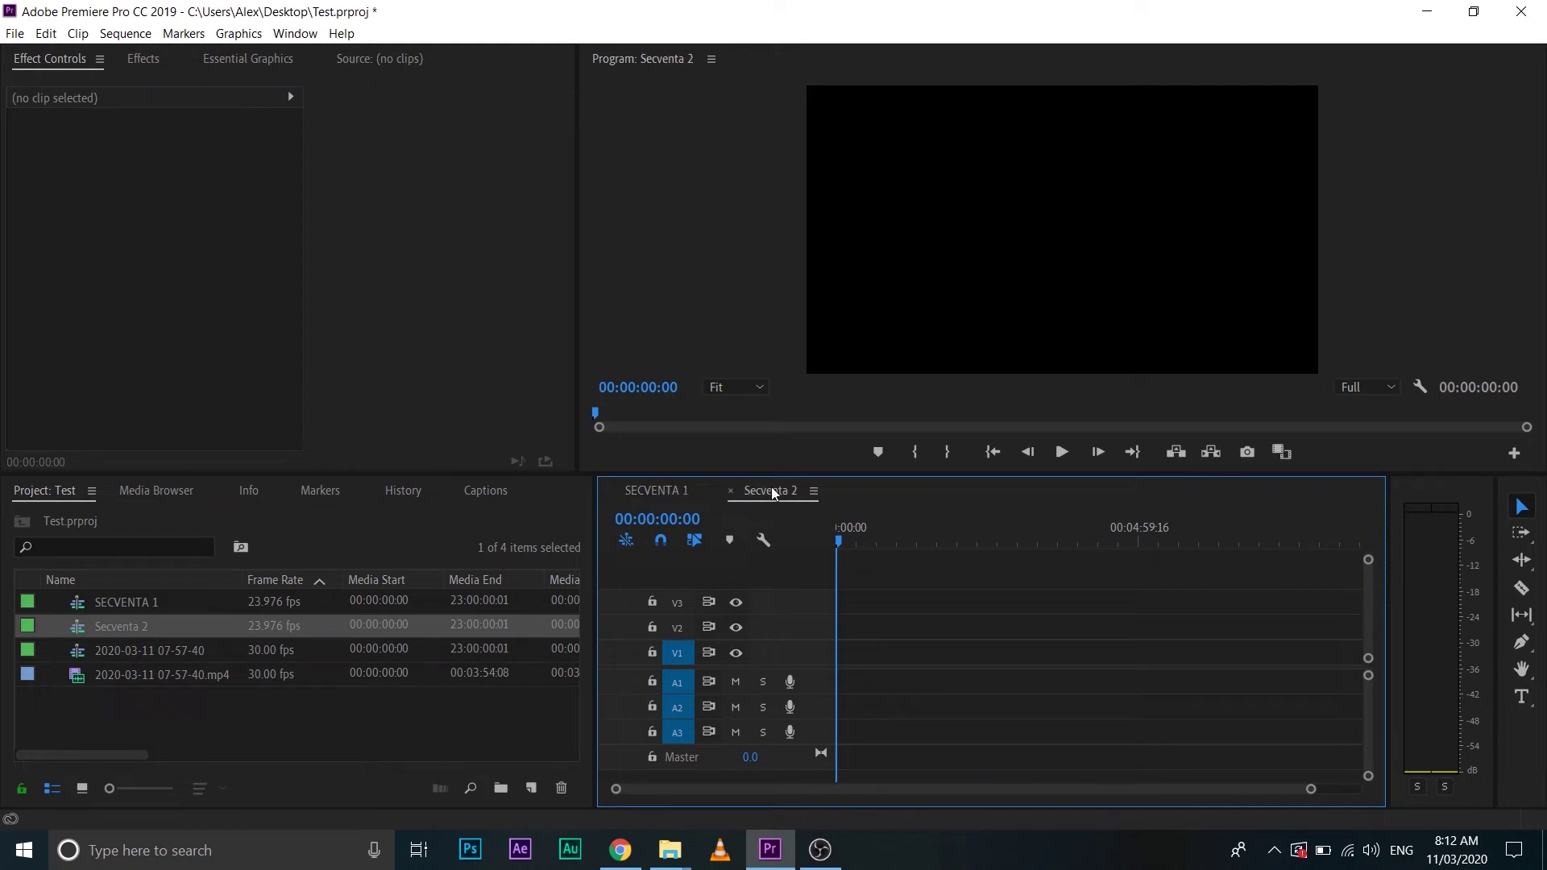
left_click(729, 491)
Select Secventa 2 in the Project panel and delete it.
left_click(135, 632)
key("Return")
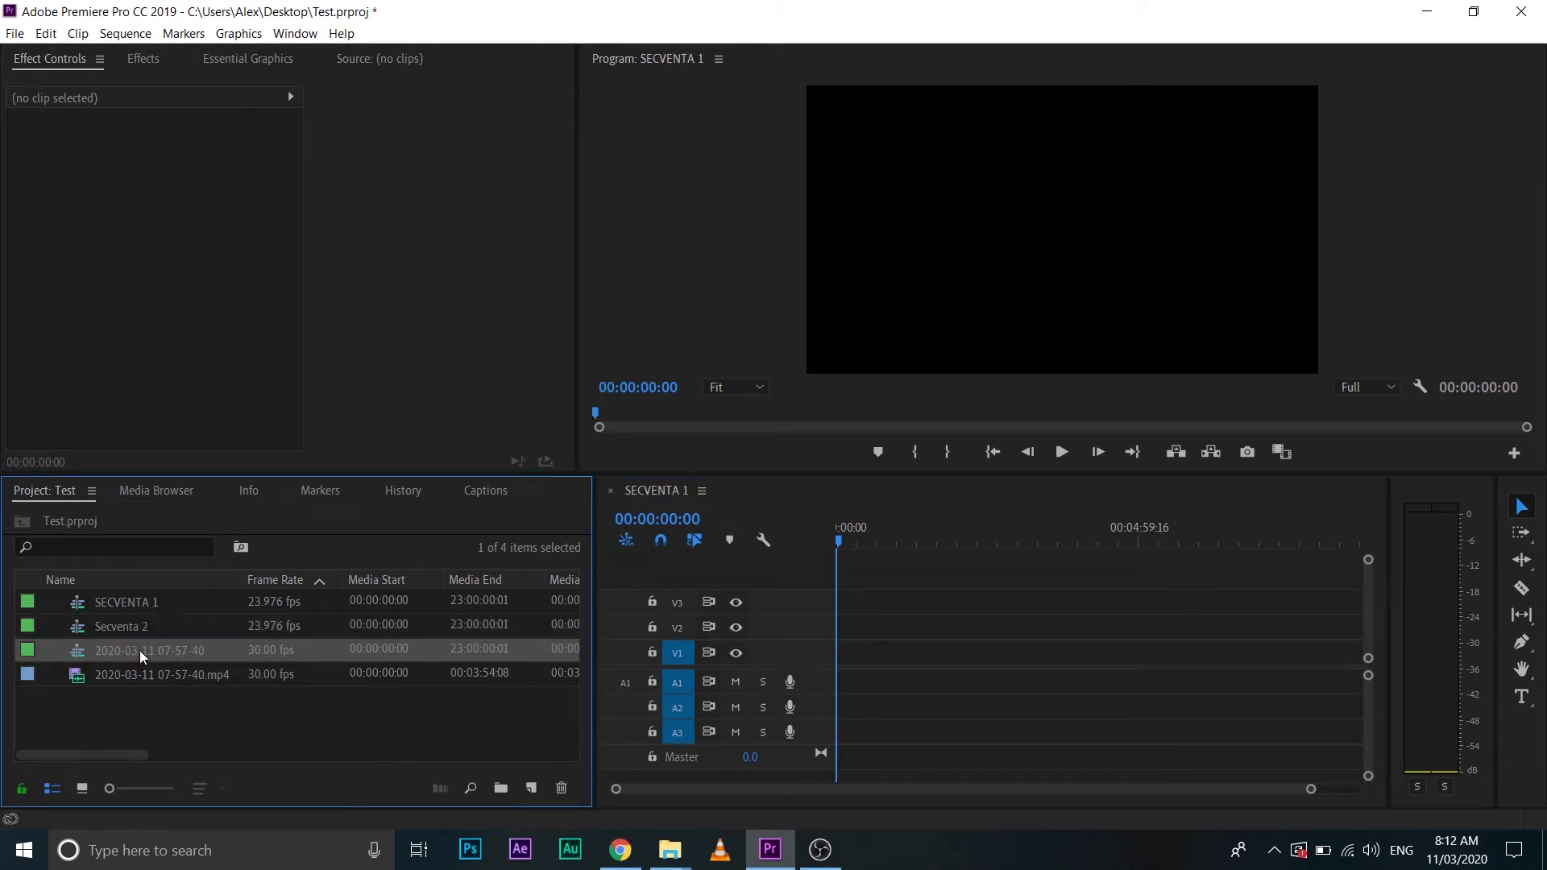
left_click(132, 631)
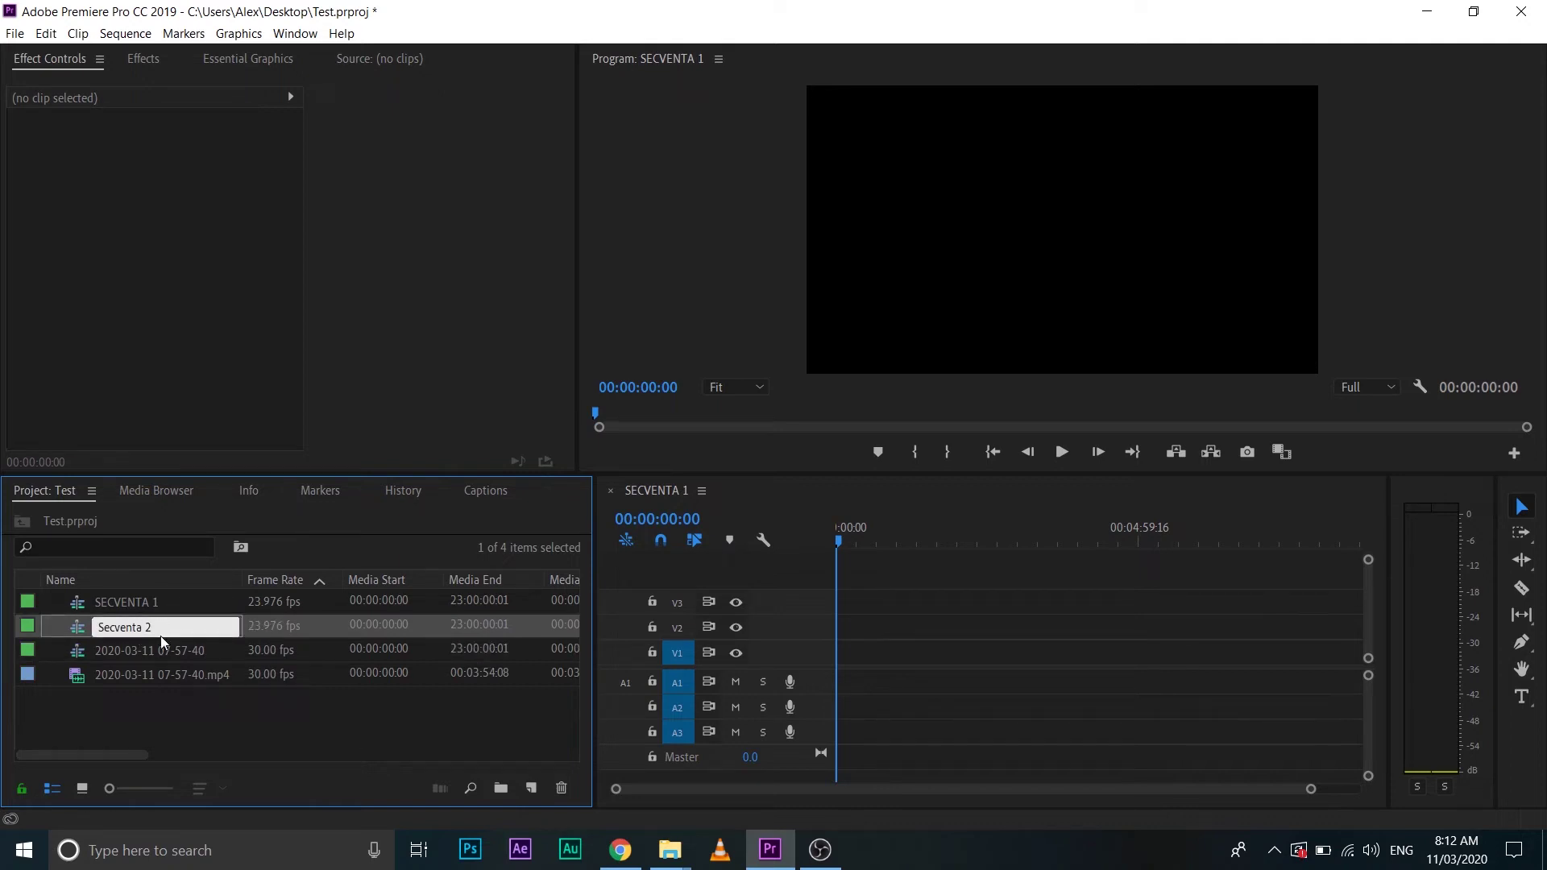
left_click(148, 645)
left_click(143, 625)
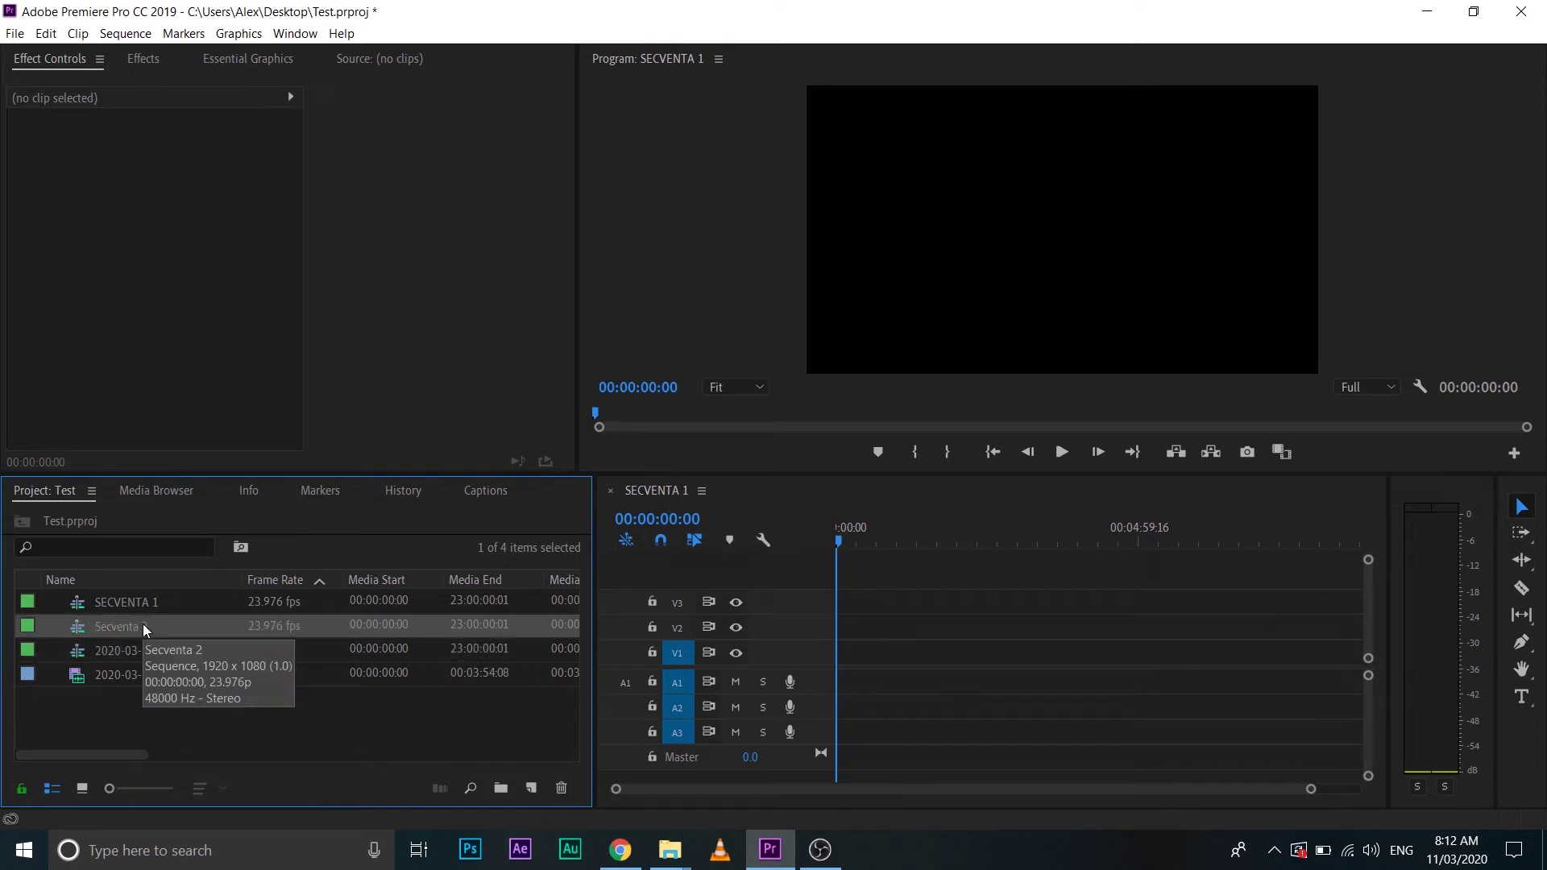
key("Delete")
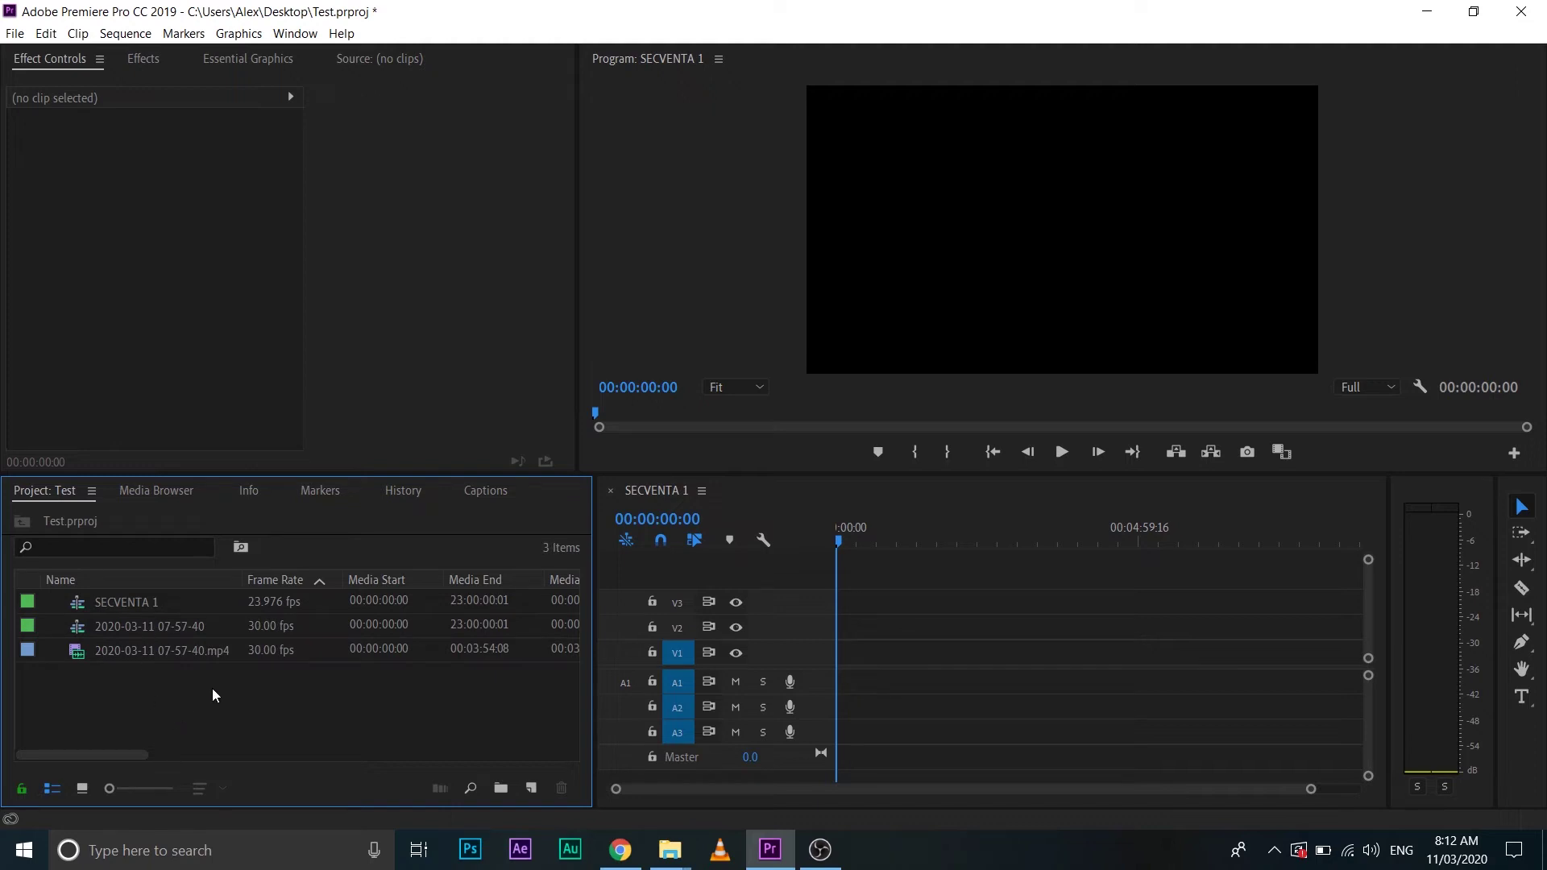
left_click(88, 608)
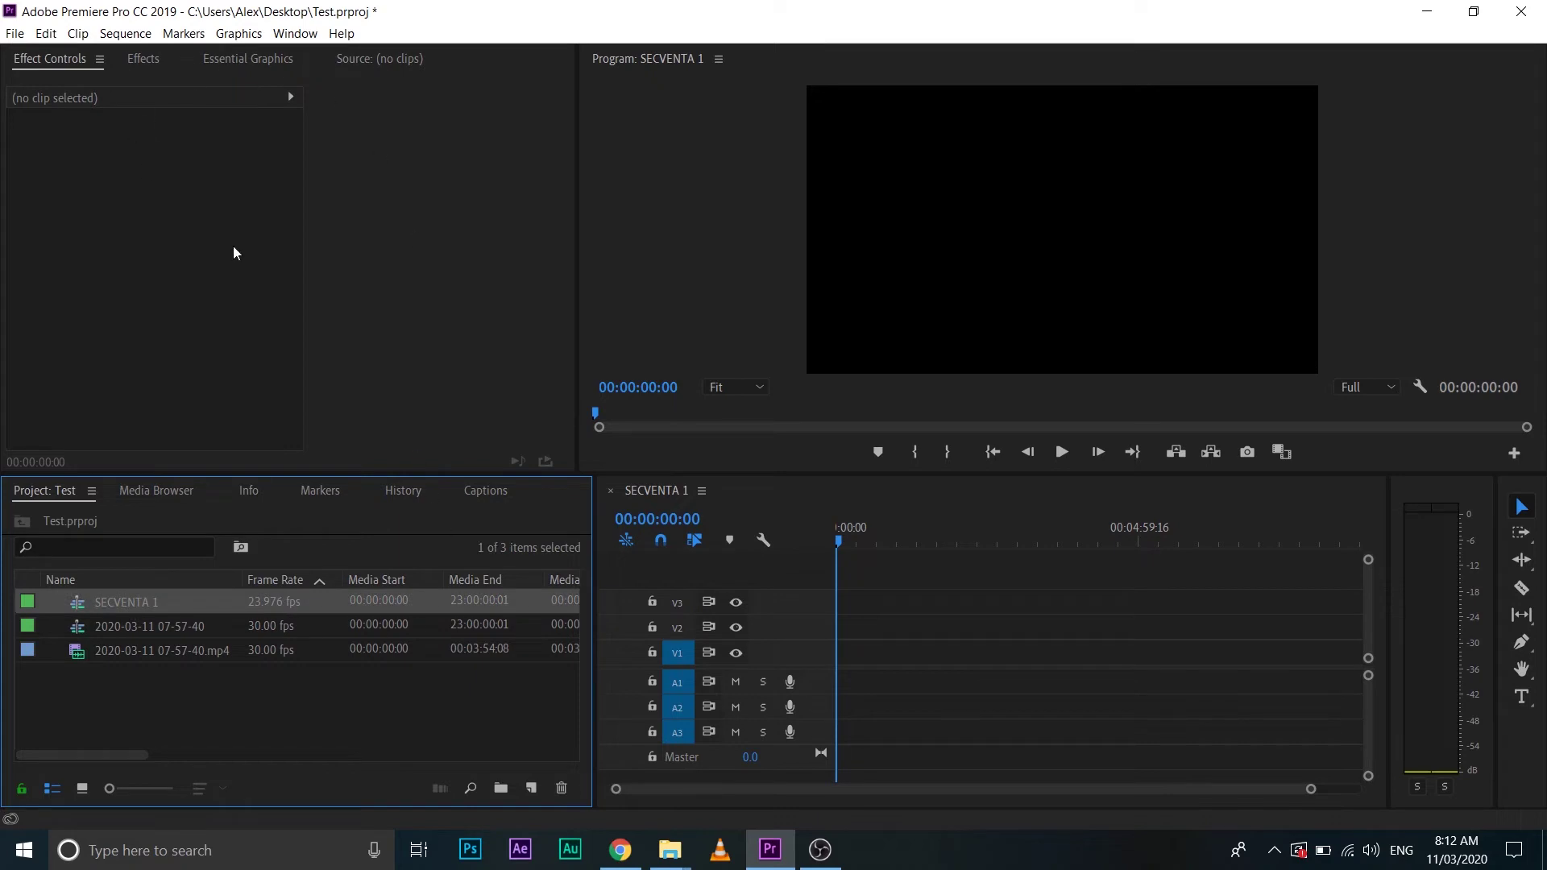
left_click(15, 33)
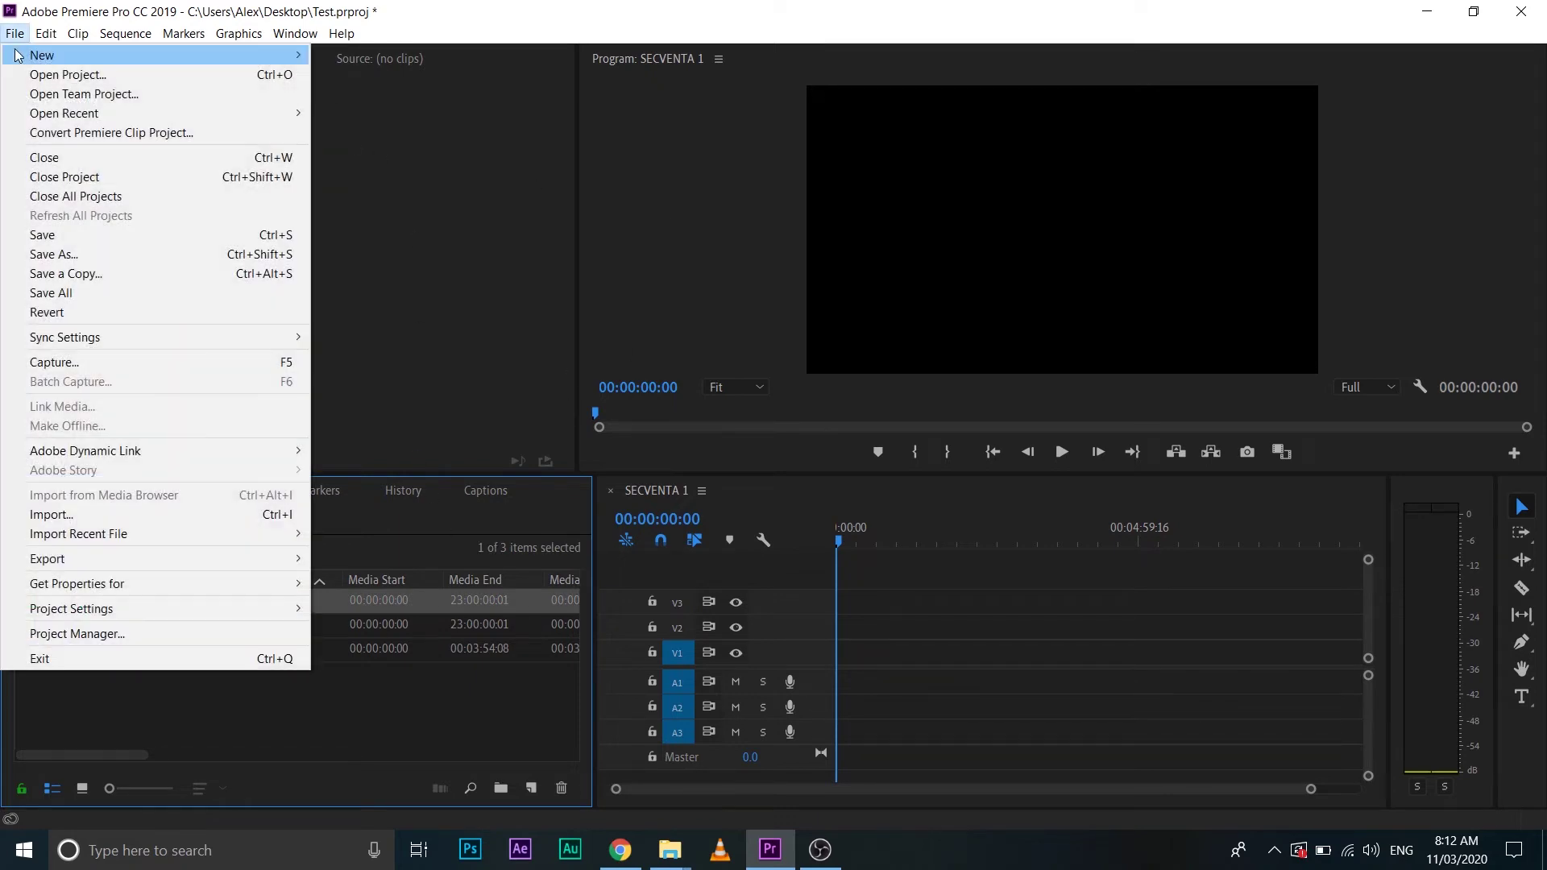
mouse_move(117, 55)
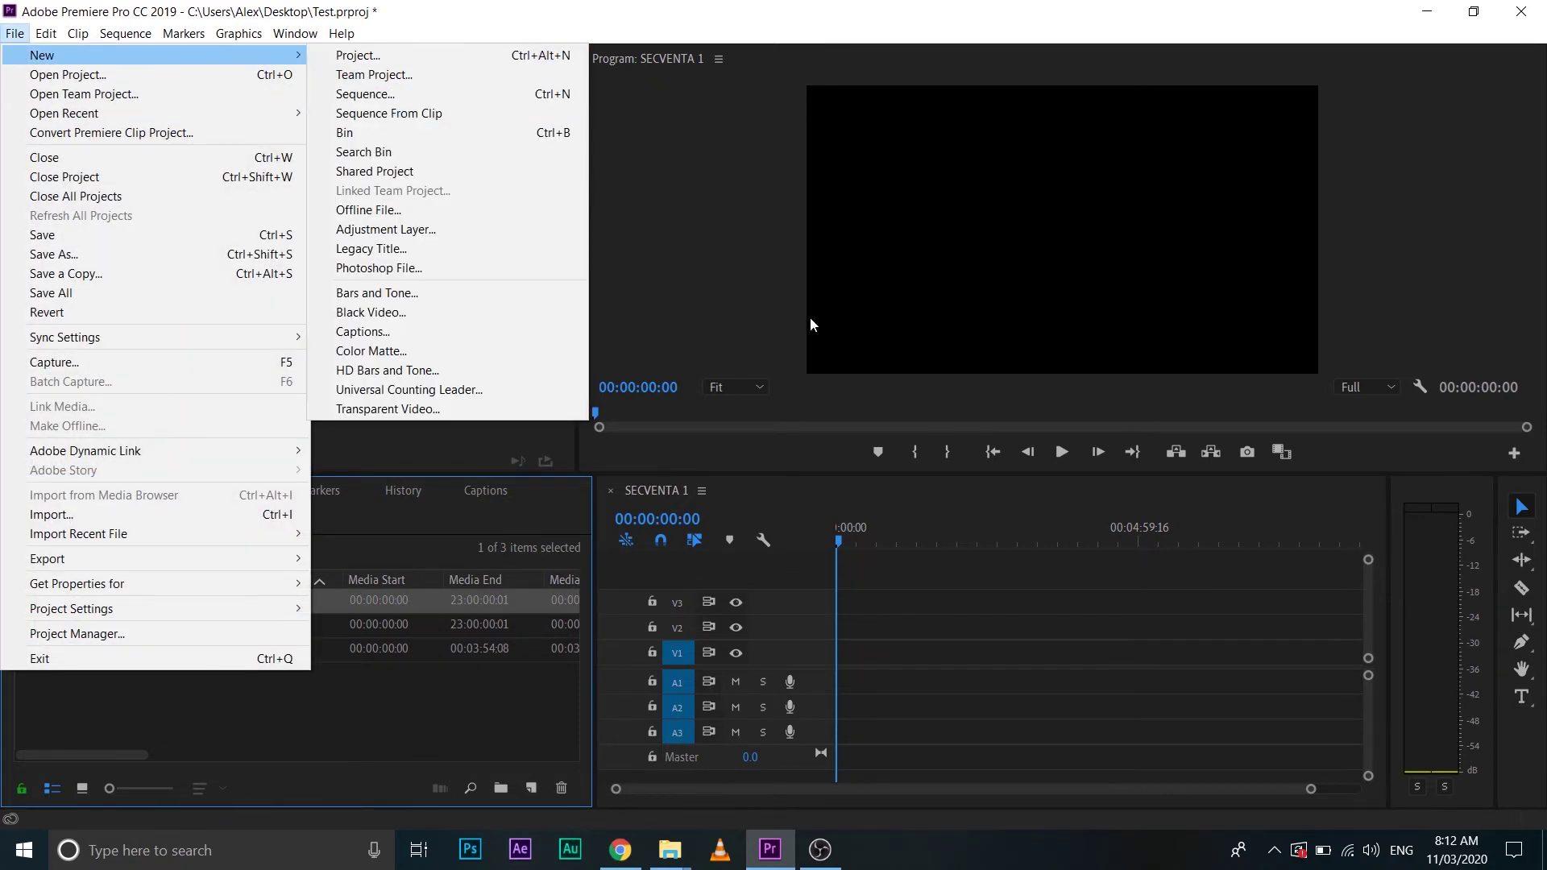
left_click(612, 283)
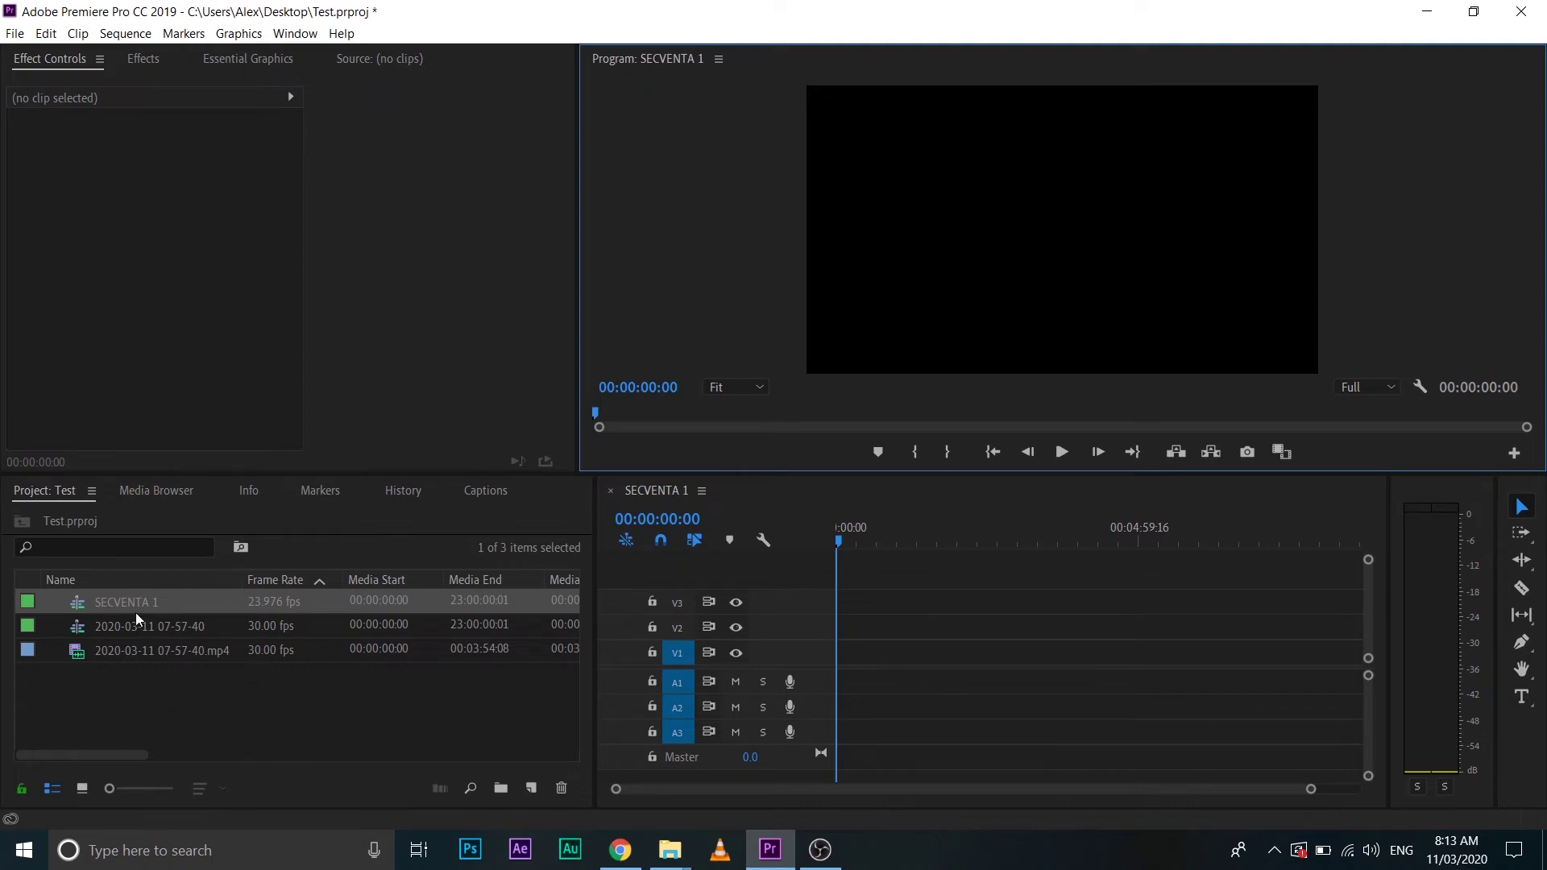
left_click(82, 789)
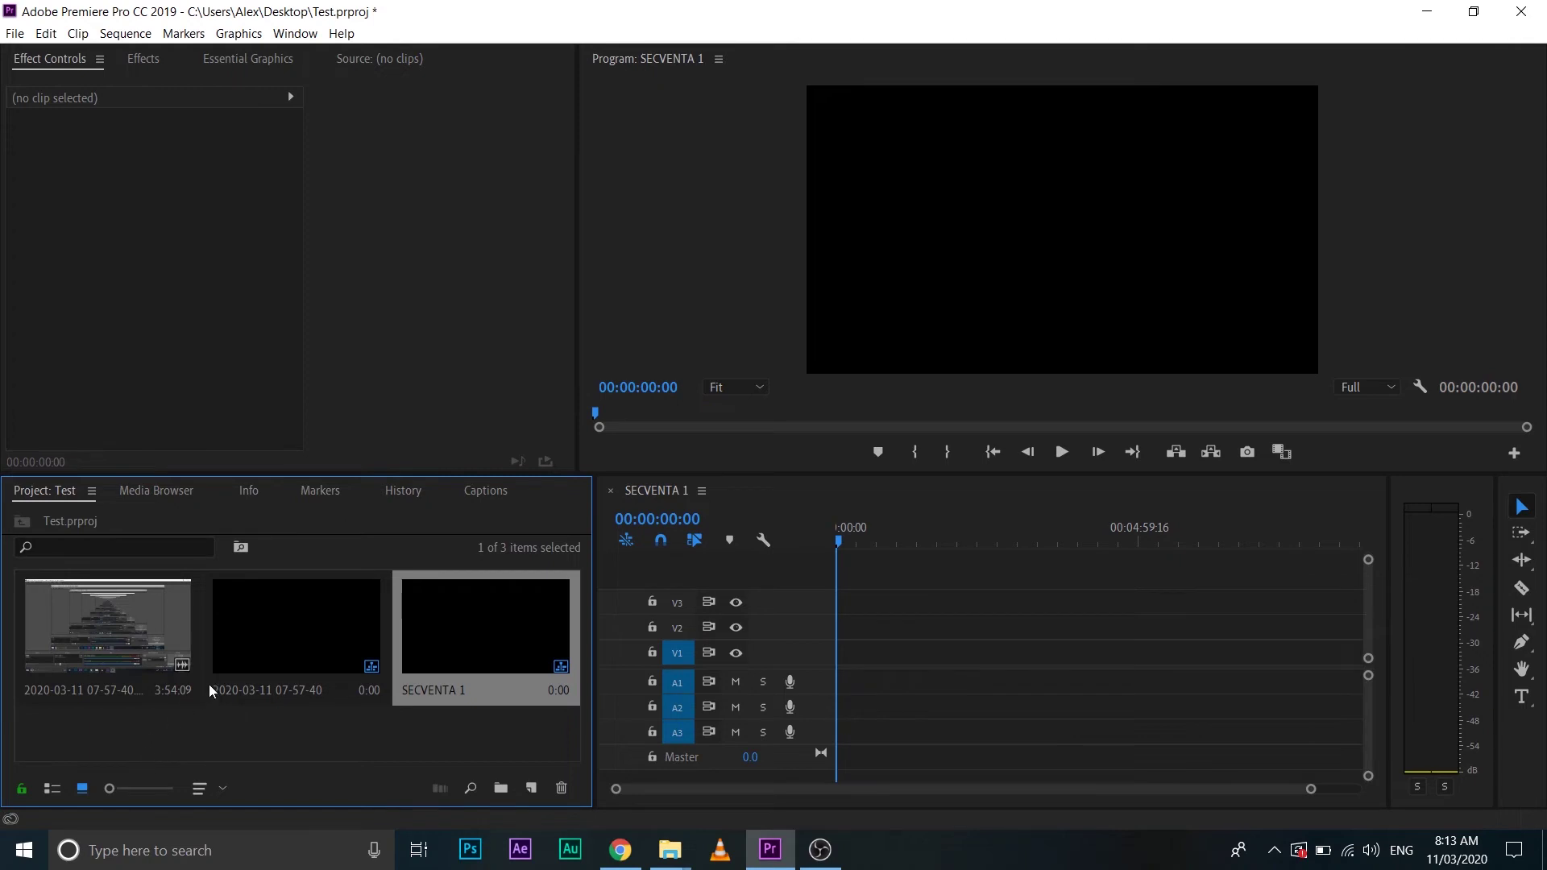
mouse_move(104, 787)
left_mouse_down()
mouse_move(205, 789)
mouse_move(66, 790)
left_mouse_up()
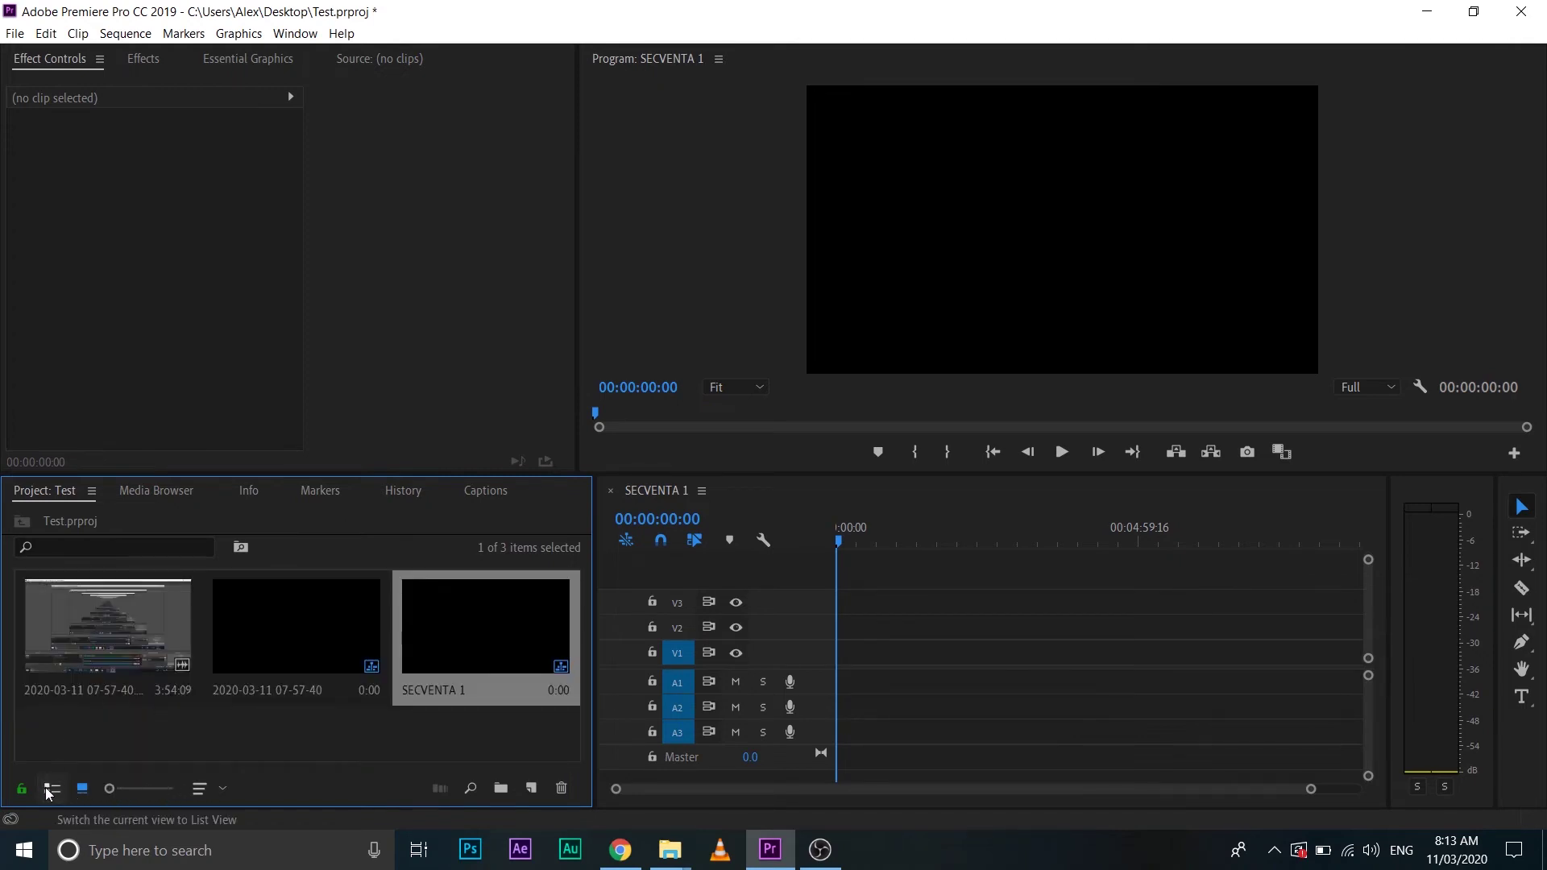
left_click(51, 788)
left_click(112, 704)
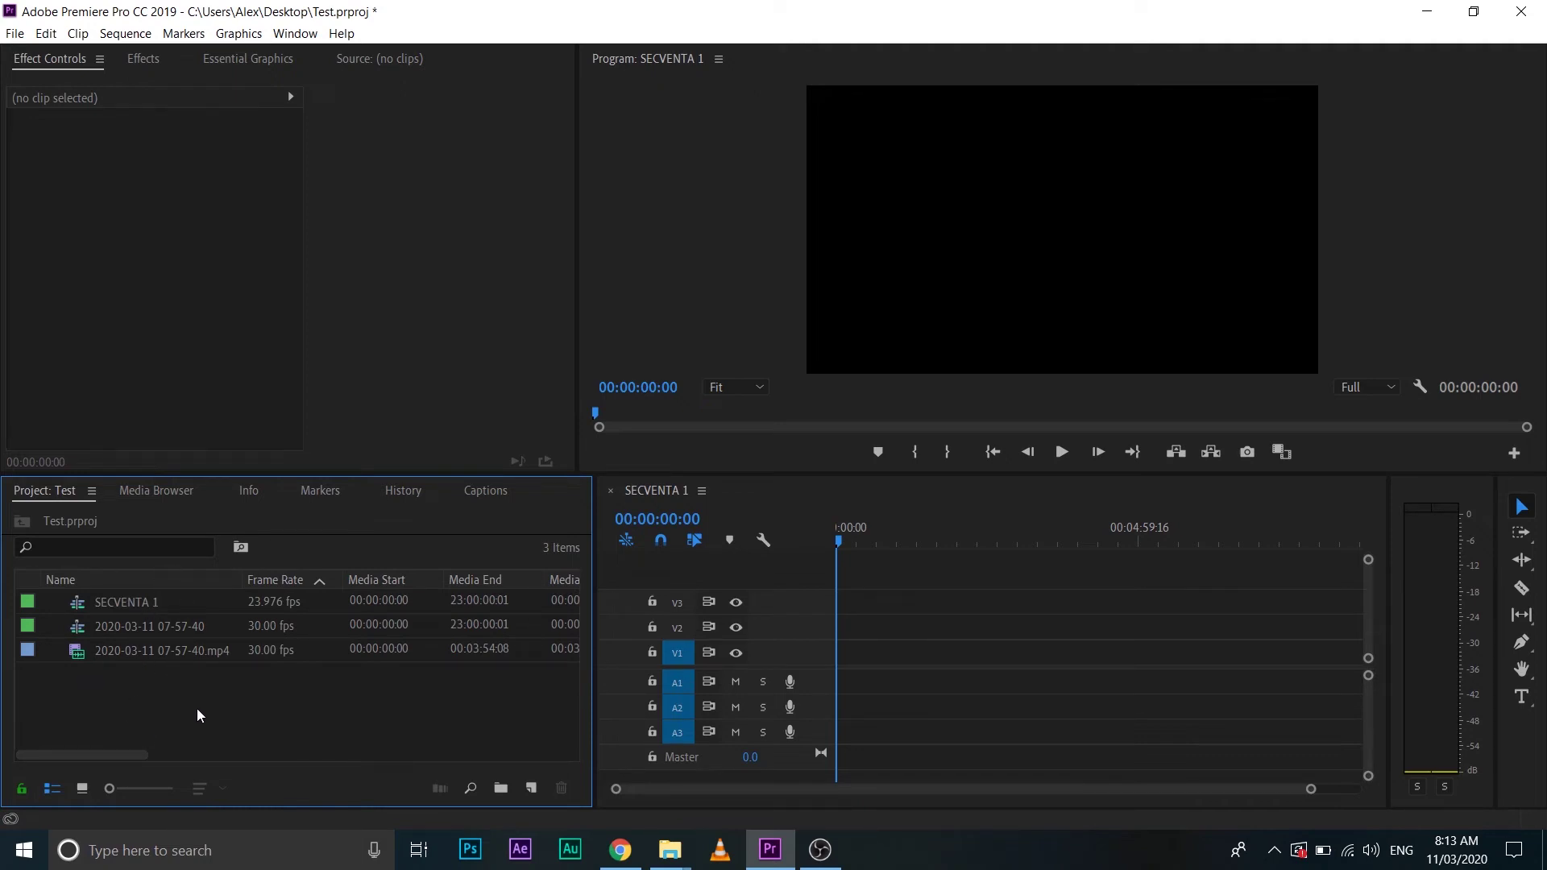
Import DSC_9803.MOV from the Videos folder through the Project panel's import browser.
double_click(257, 702)
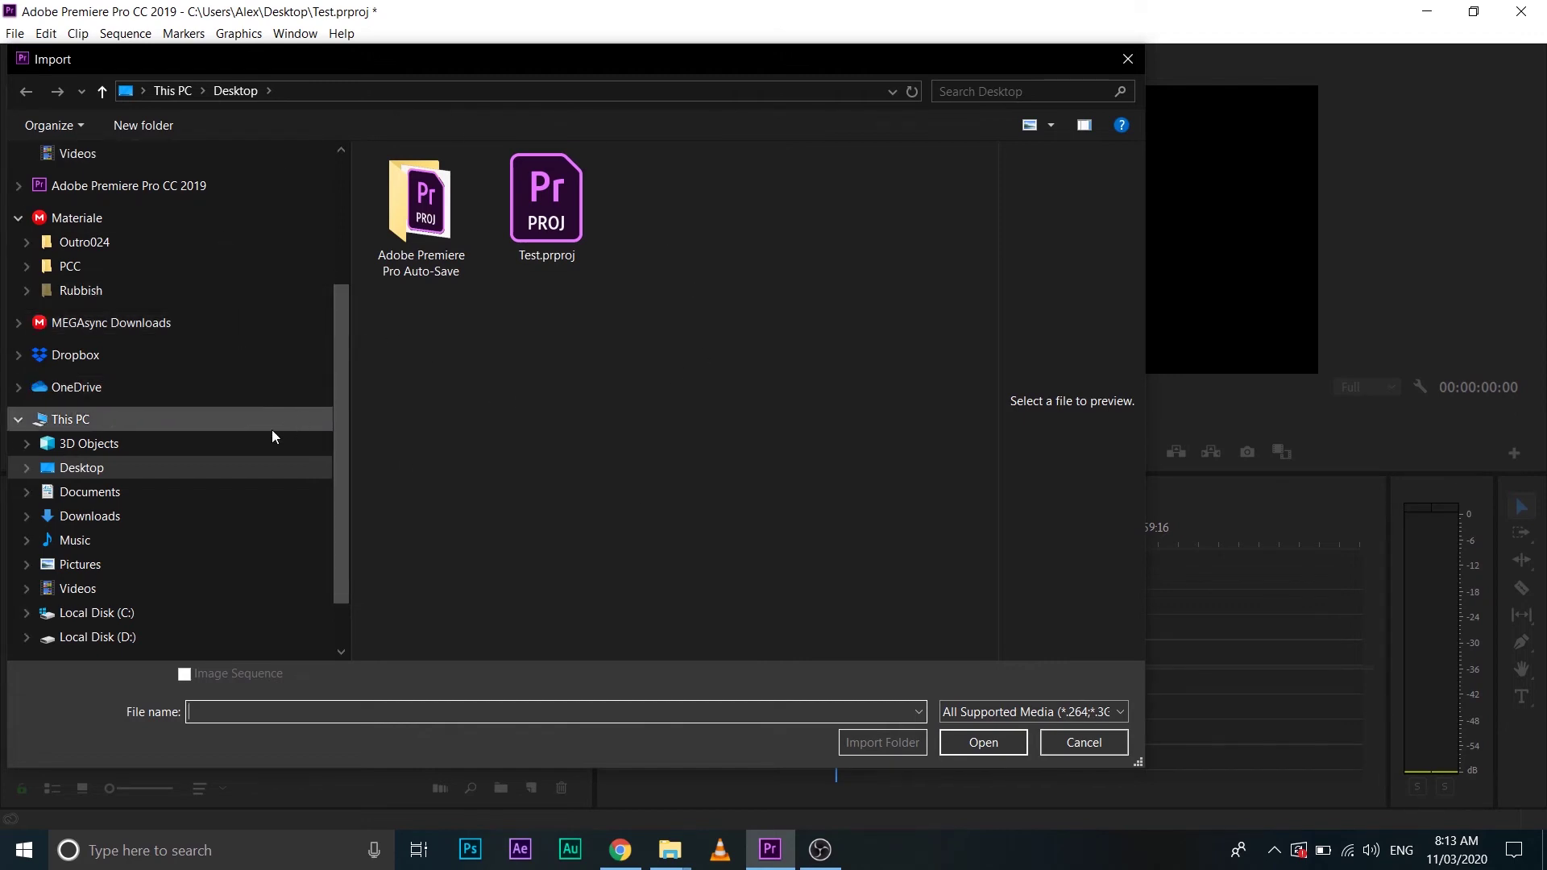
left_click(114, 589)
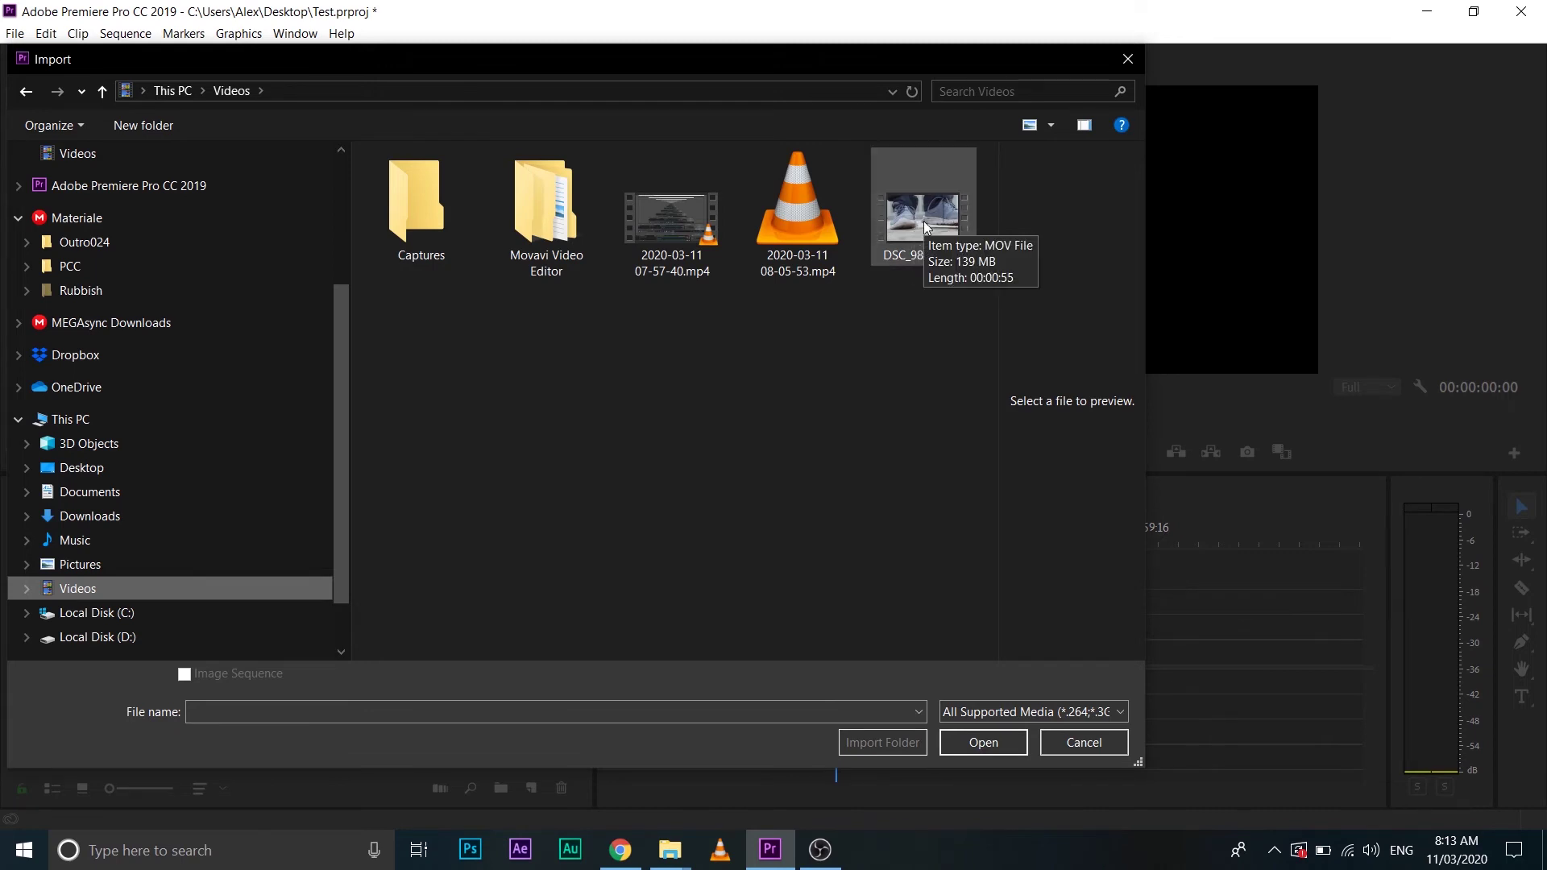
left_click(819, 224)
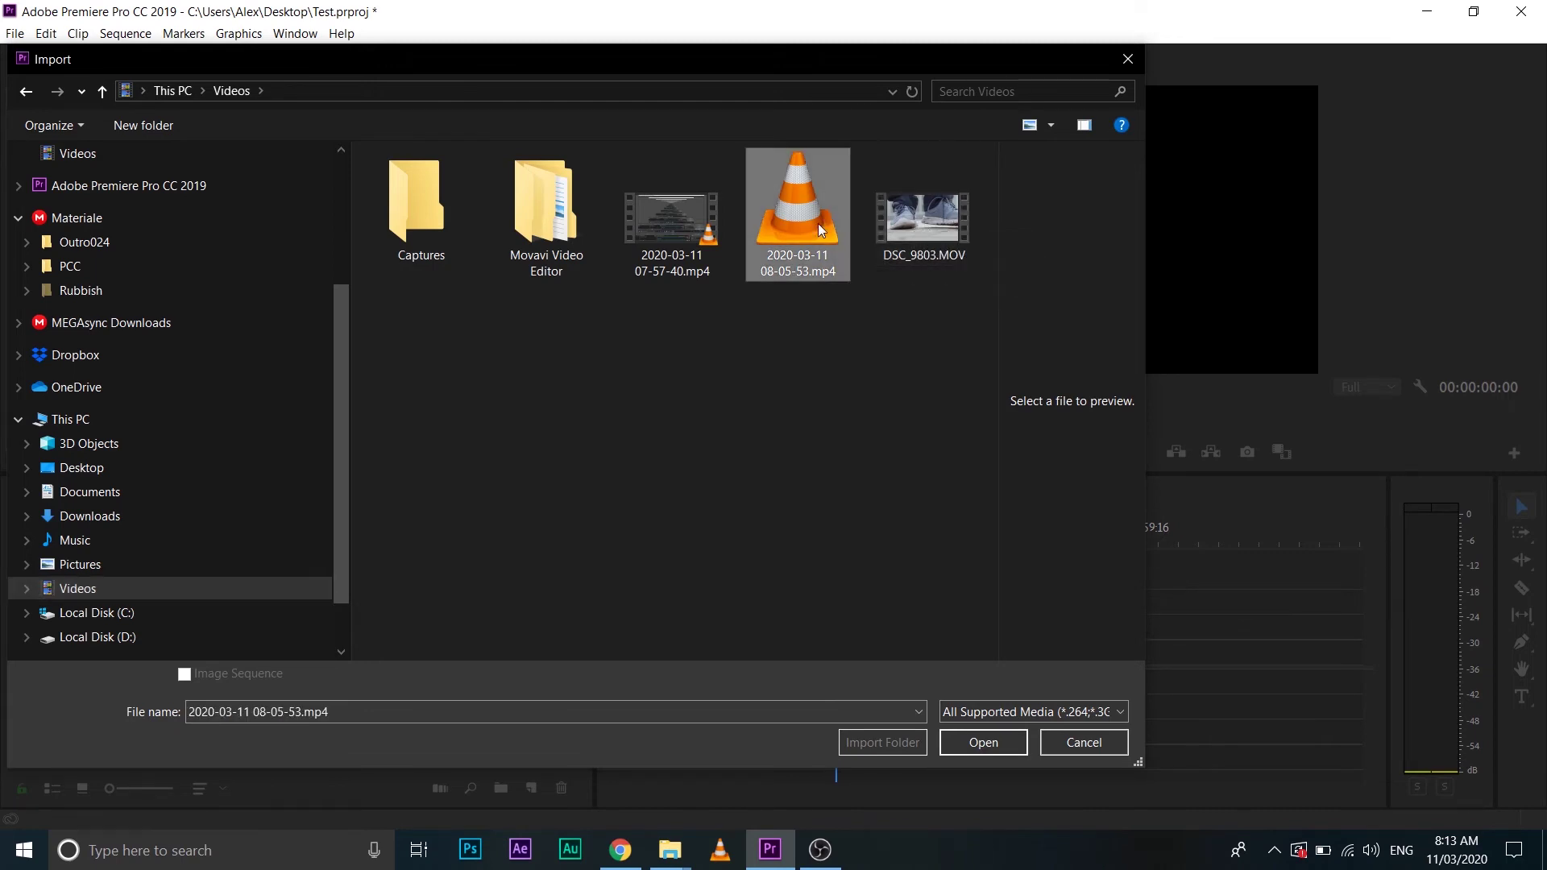
left_click(907, 219, "ctrl")
left_click(680, 244, "ctrl")
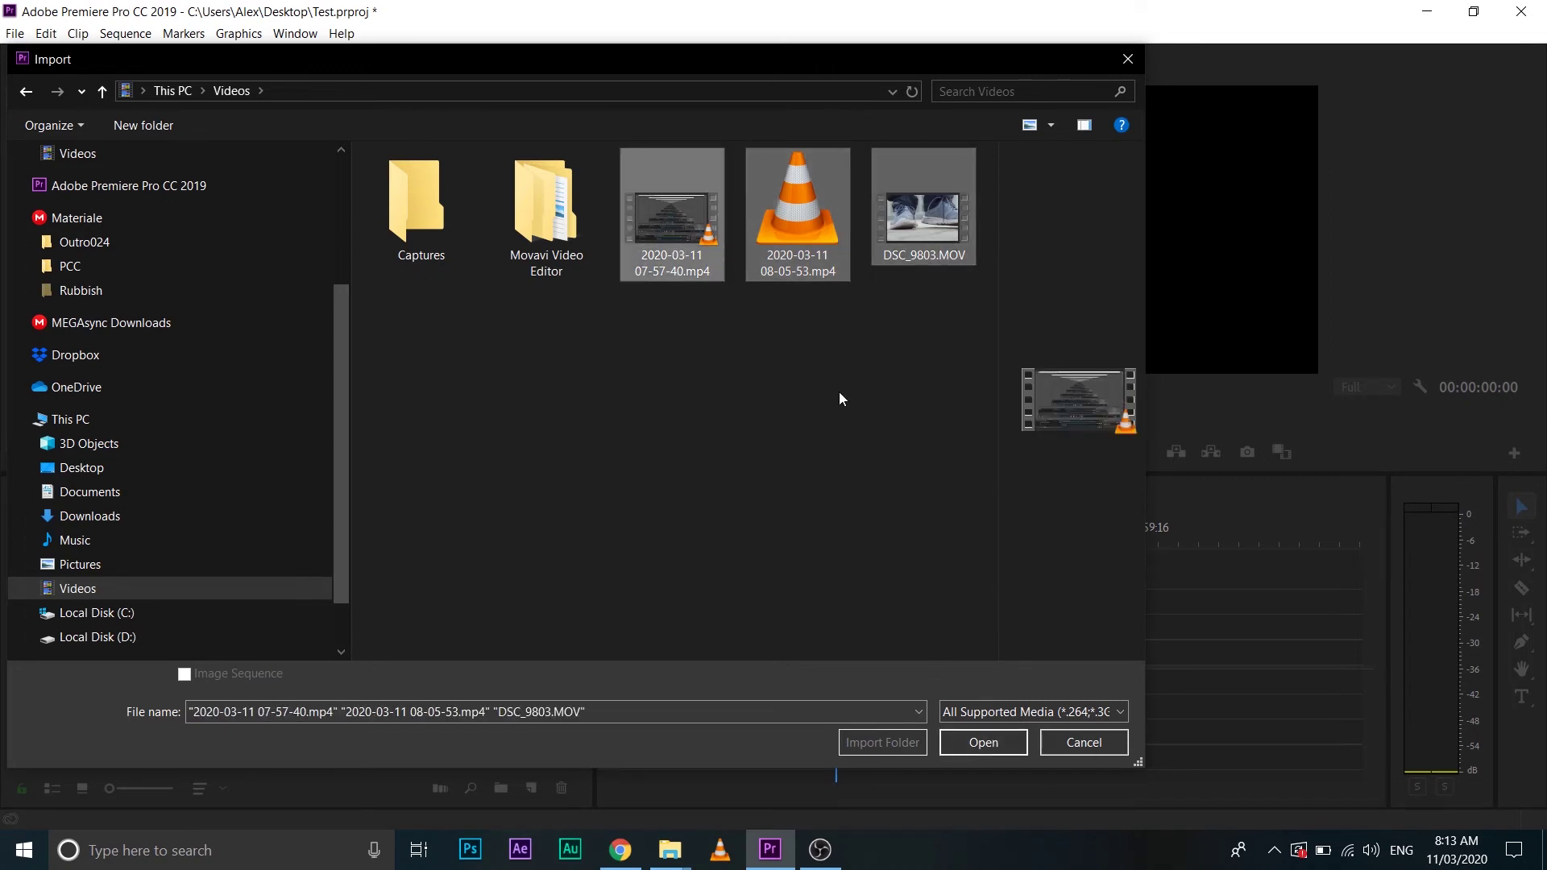
left_click(923, 220)
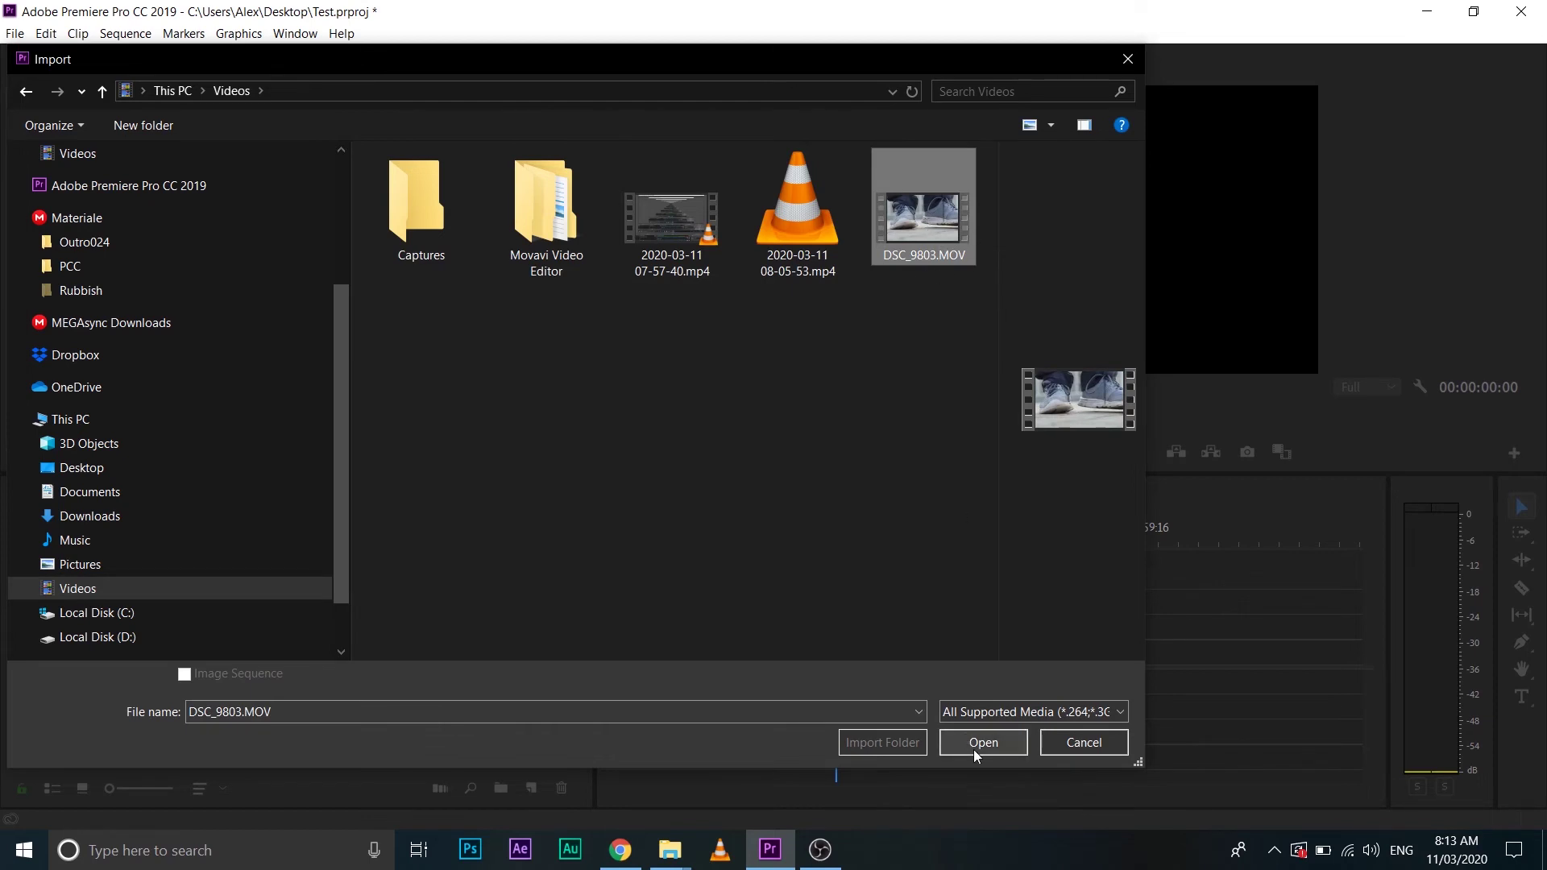
double_click(916, 219)
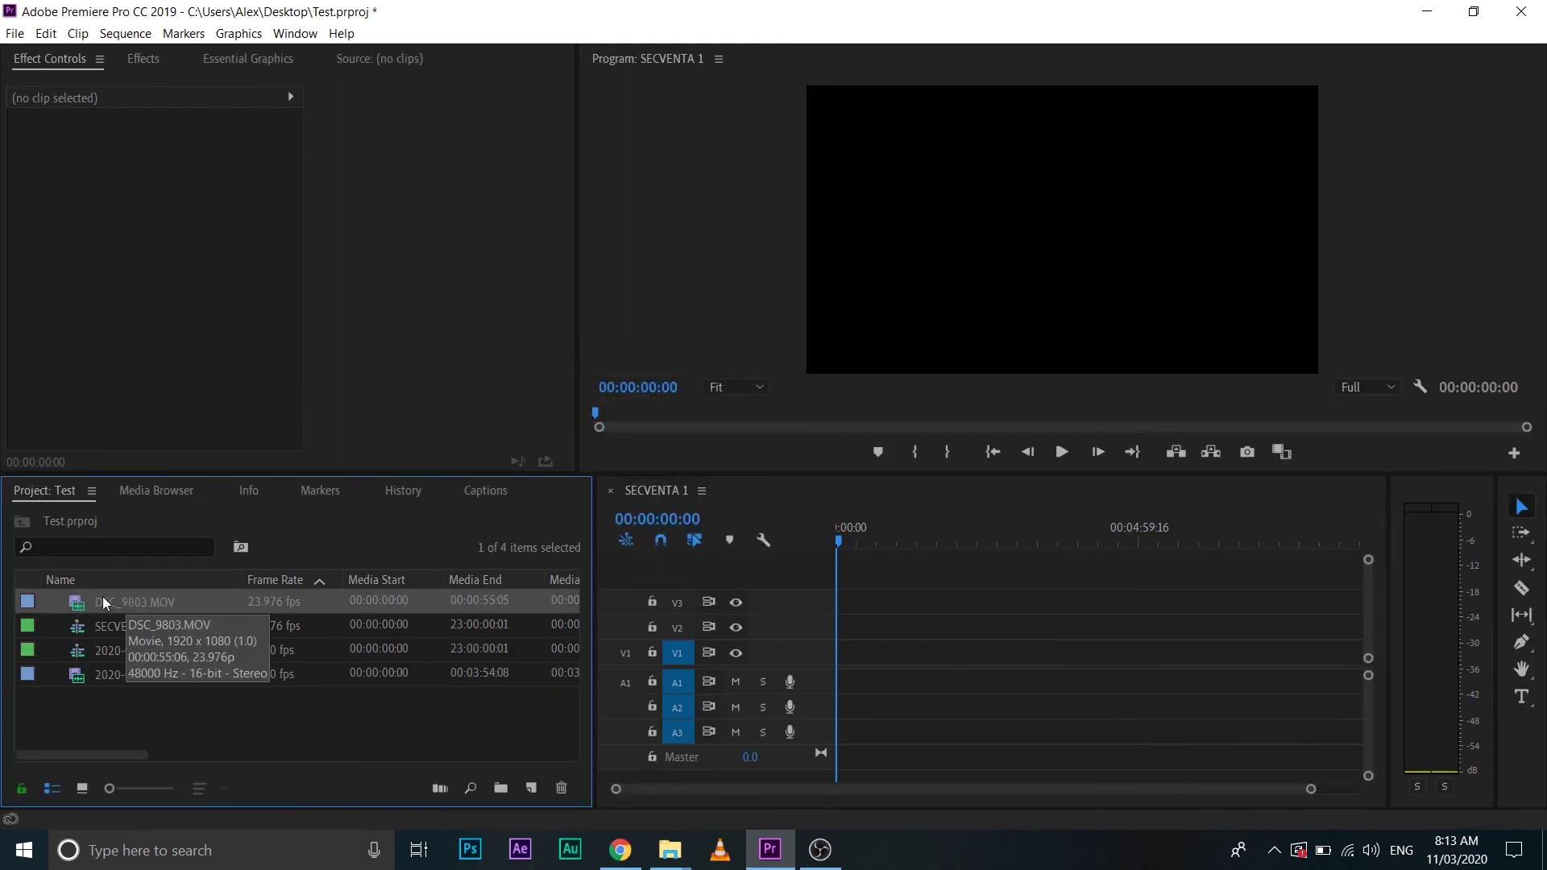
Drop DSC_9803.MOV onto V1/A1 at SECVENTA 1's start, preview it, and select the clip.
mouse_move(98, 599)
left_mouse_down()
mouse_move(500, 593)
mouse_move(855, 658)
left_mouse_up()
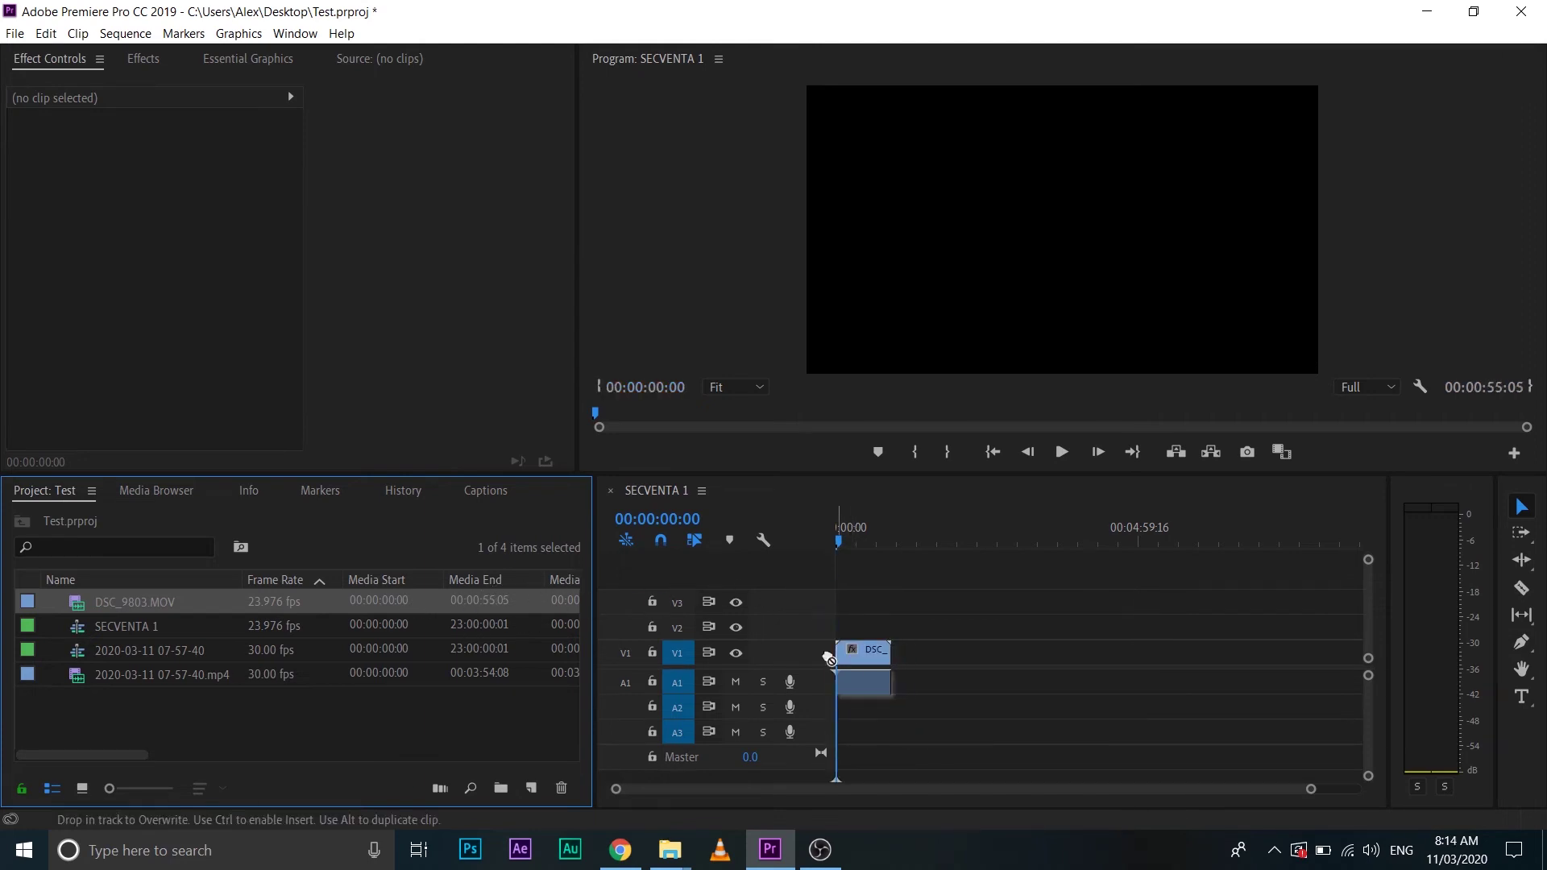
left_click_drag(855, 659, 841, 656)
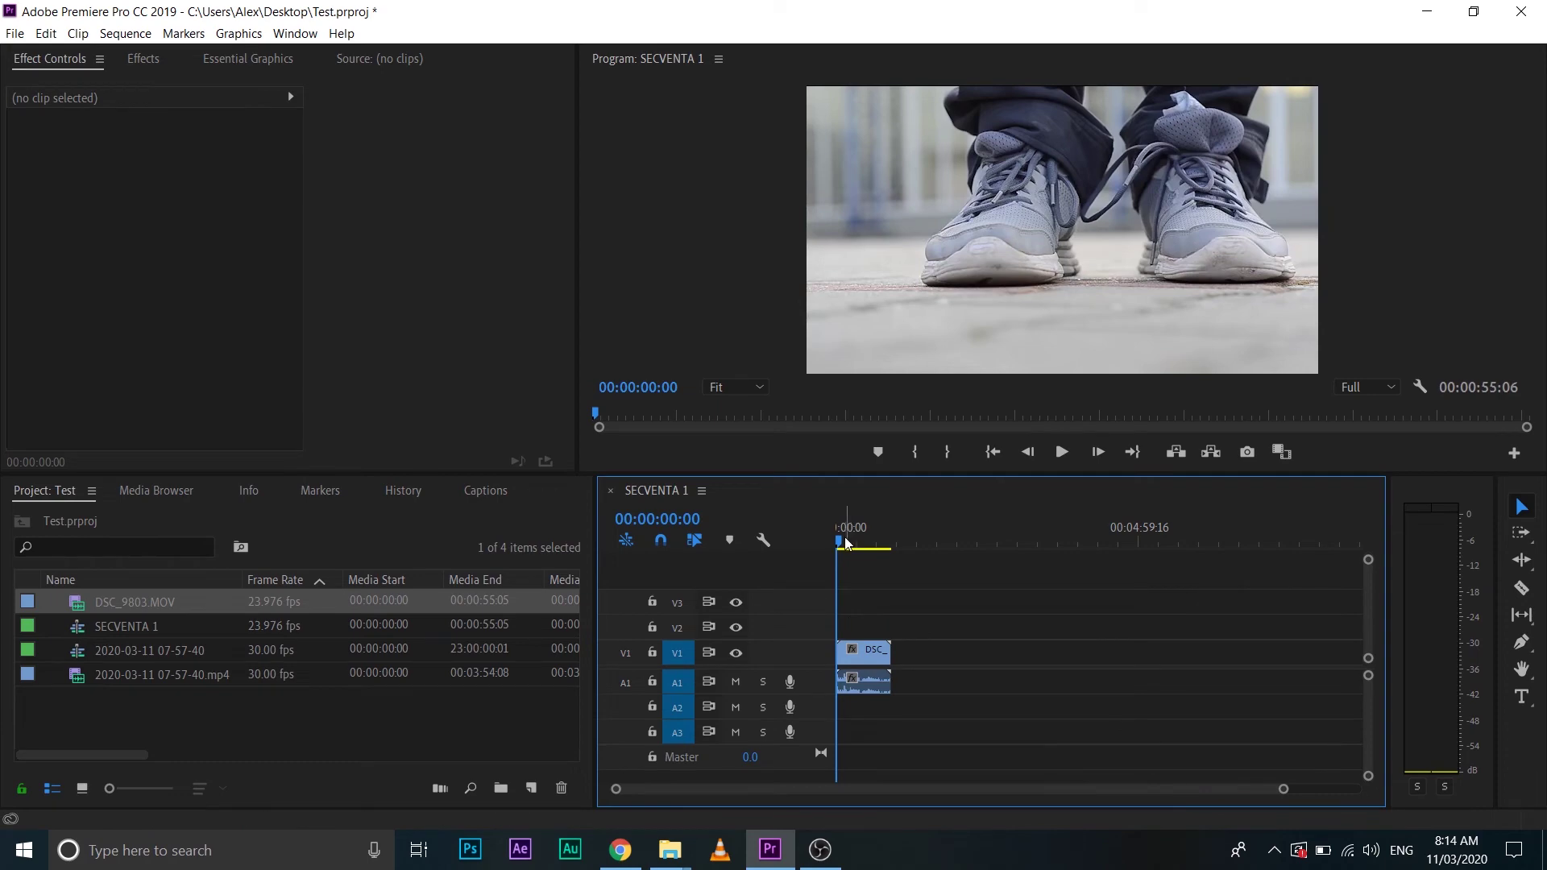
mouse_move(844, 538)
left_mouse_down()
mouse_move(881, 555)
mouse_move(835, 562)
left_mouse_up()
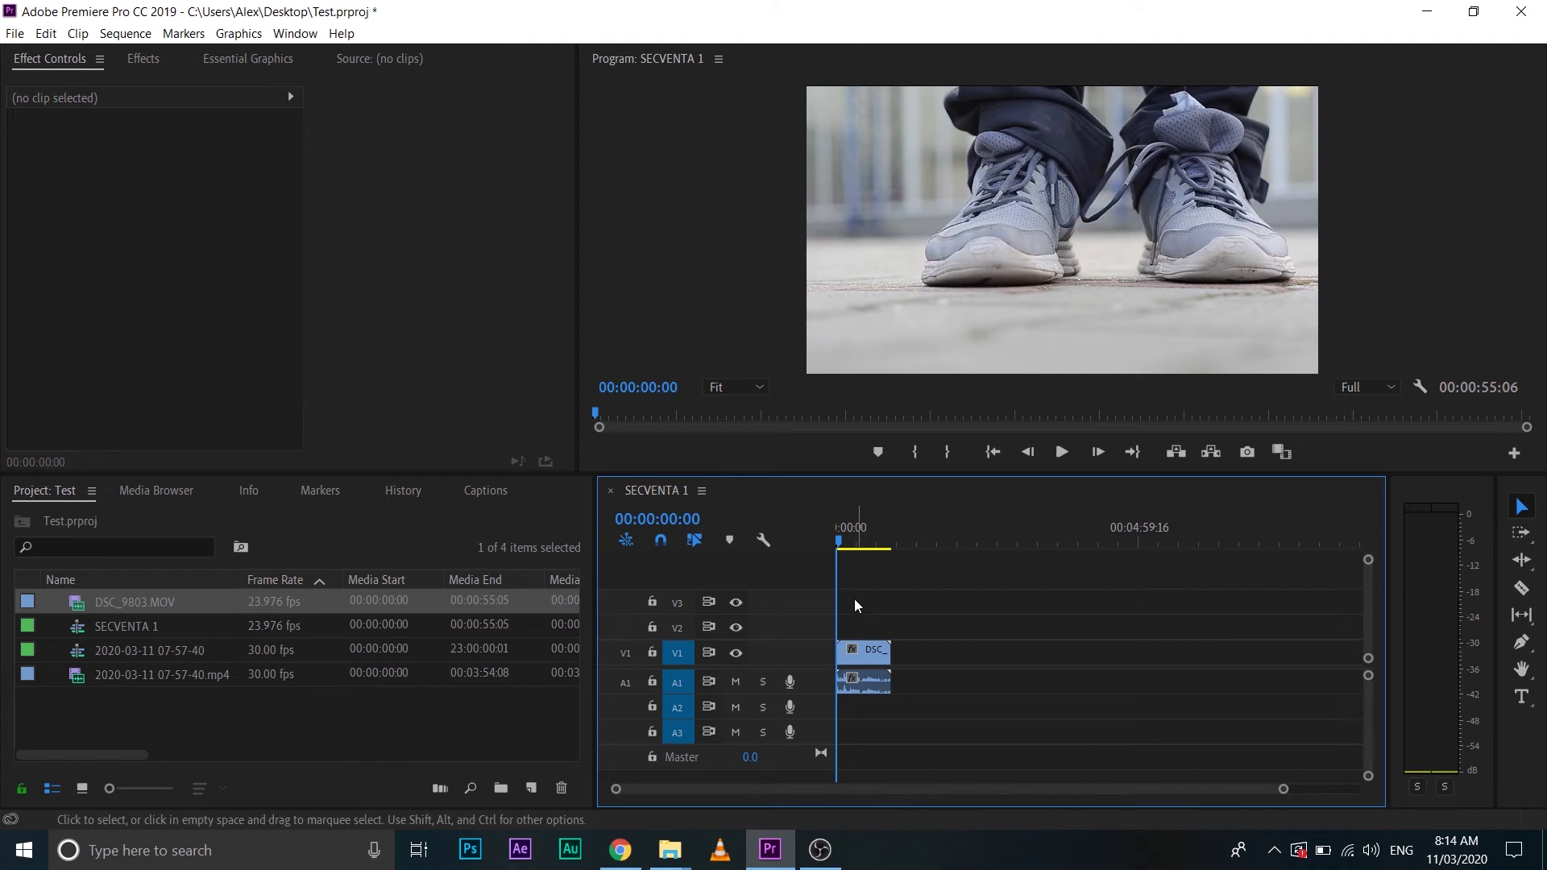
left_click(862, 651)
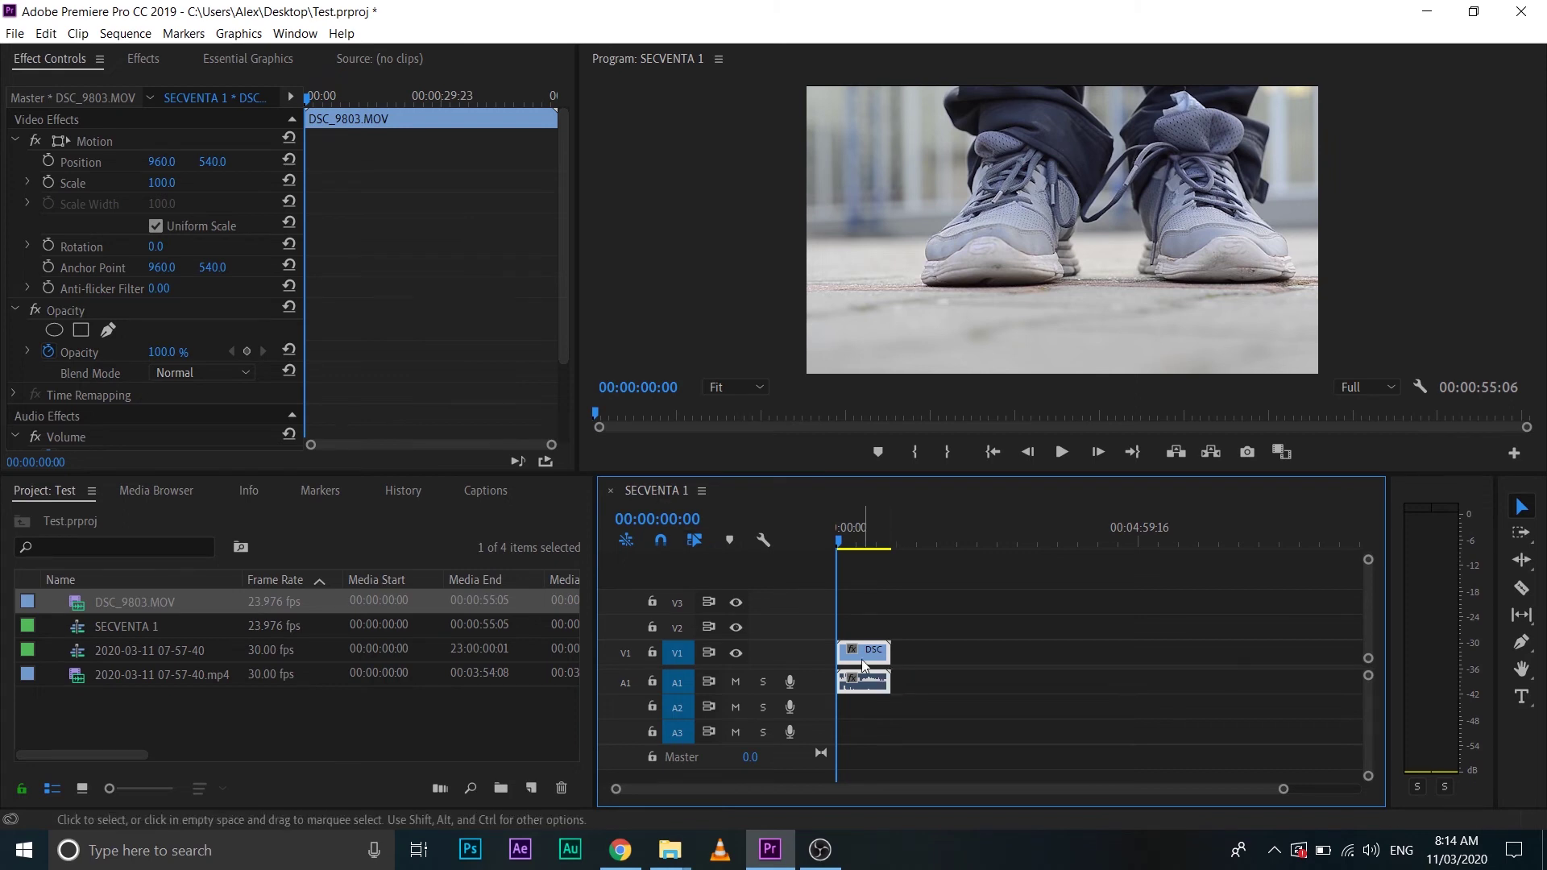
Close SECVENTA 1 and drag DSC_9803.MOV into the empty timeline to build a DSC_9803 sequence.
left_click(610, 493)
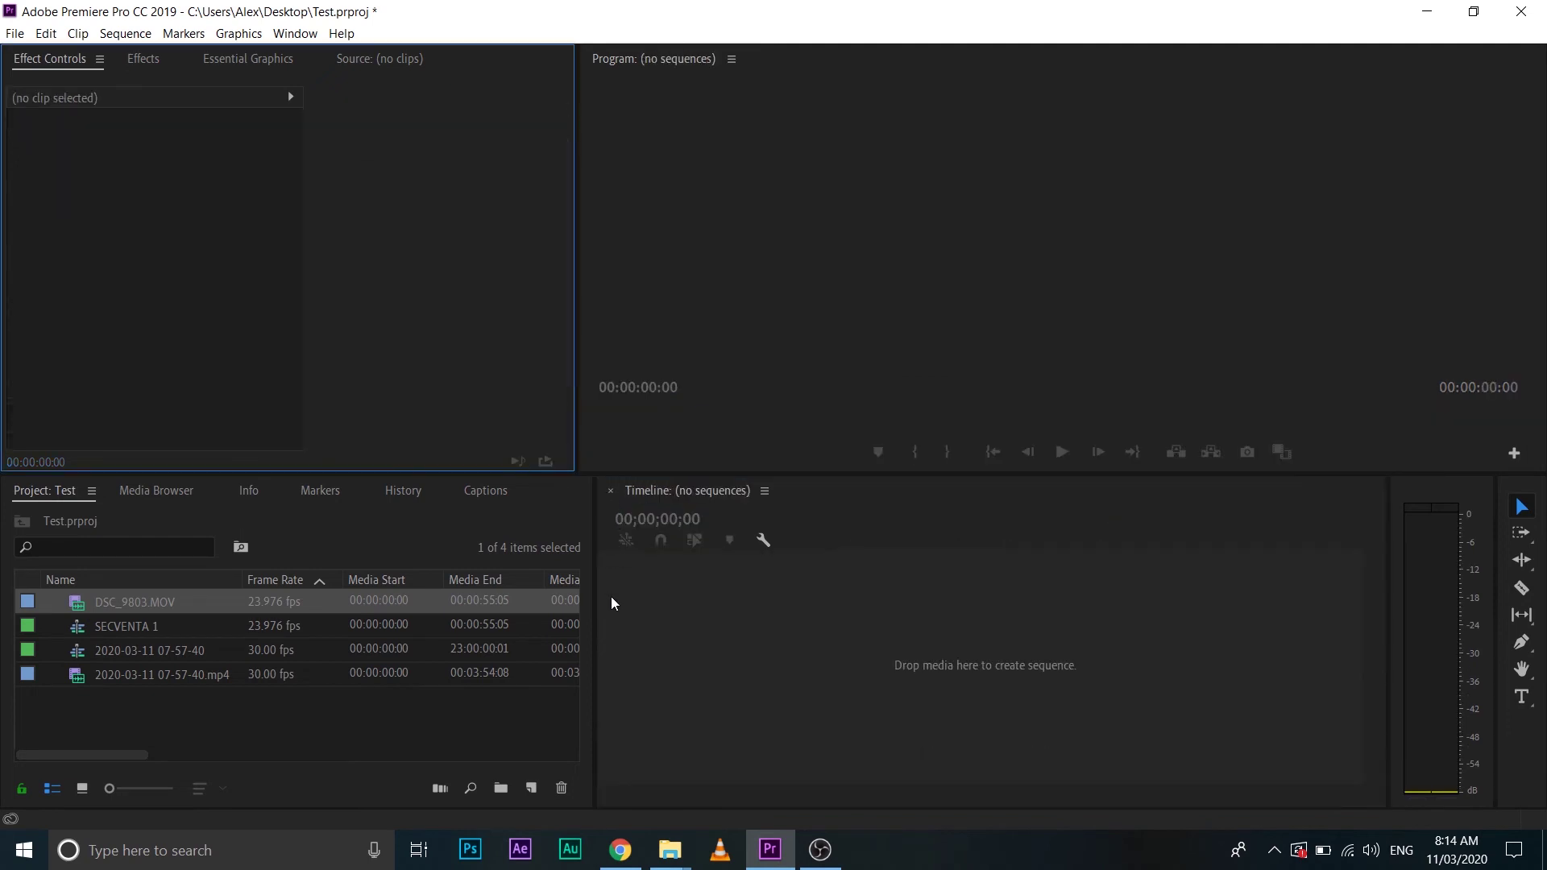
left_click(274, 718)
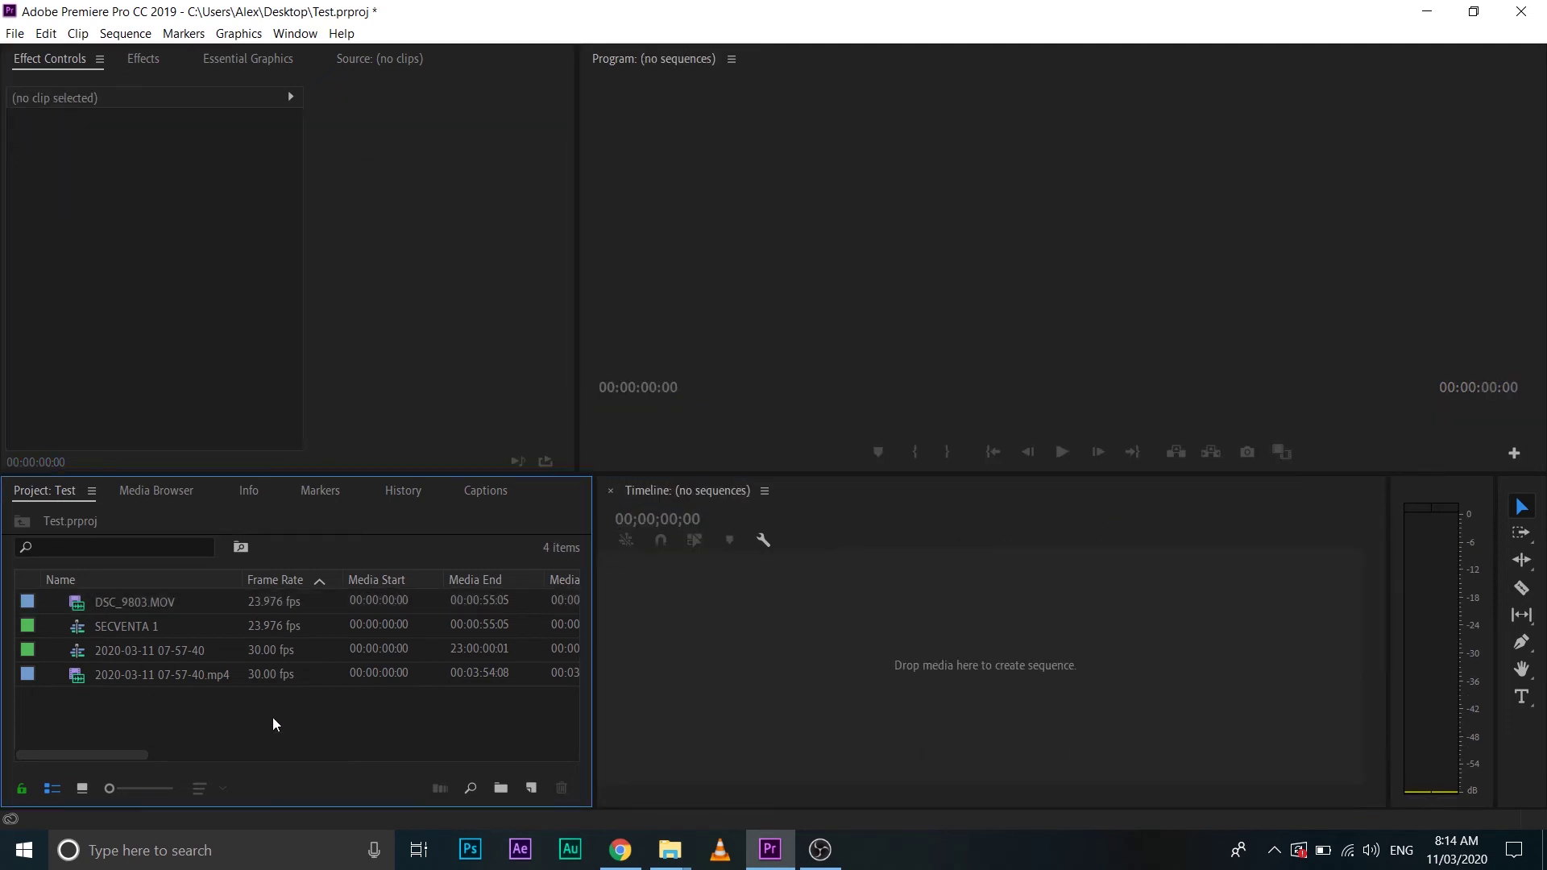
left_click(110, 606)
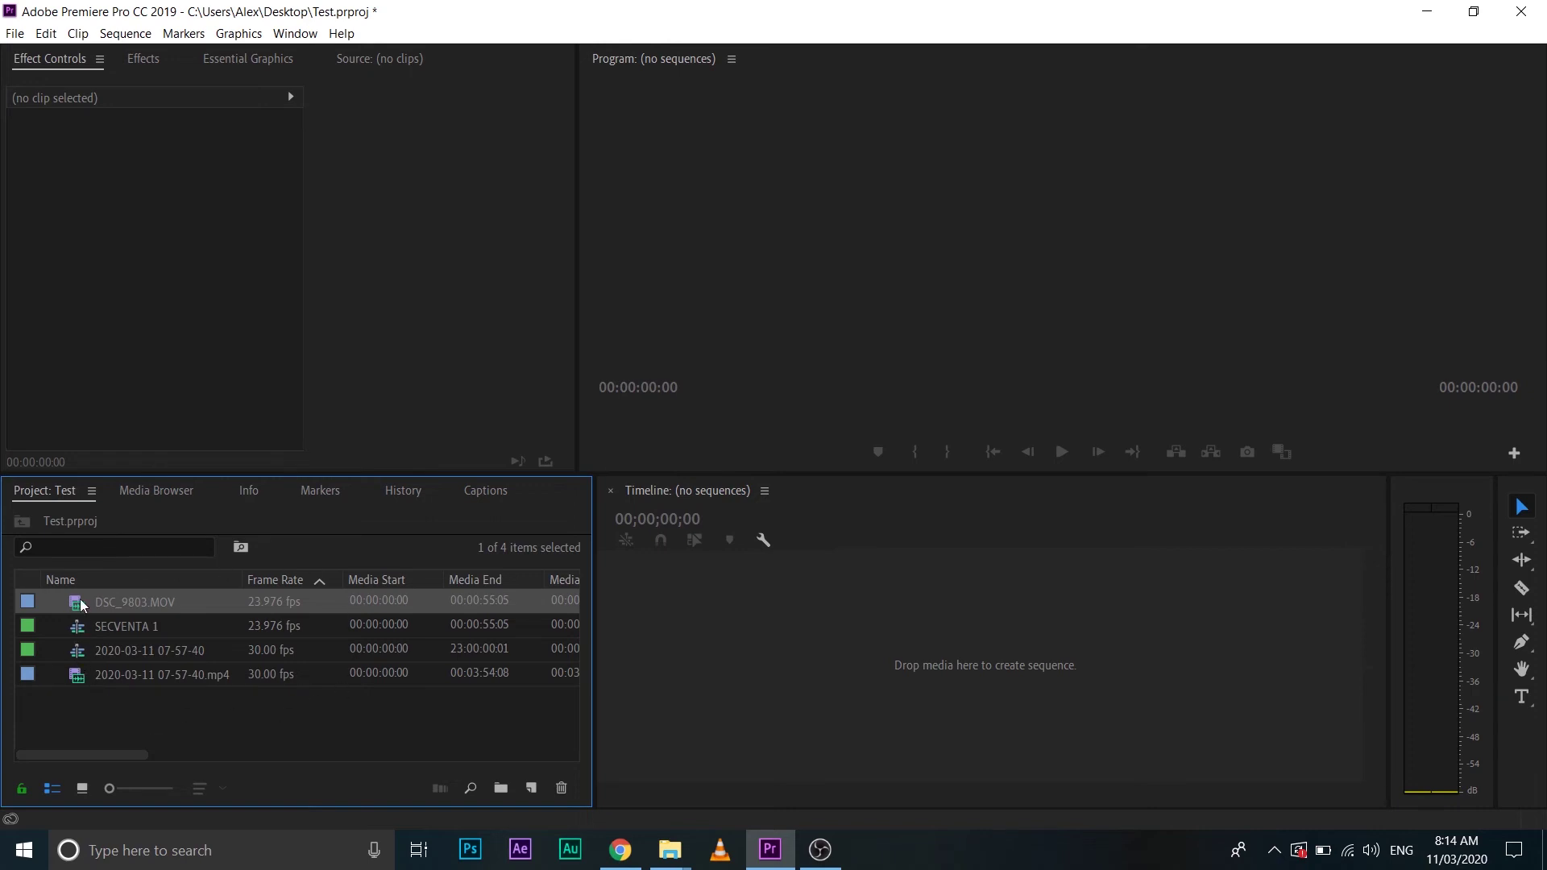
left_click_drag(81, 605, 761, 649)
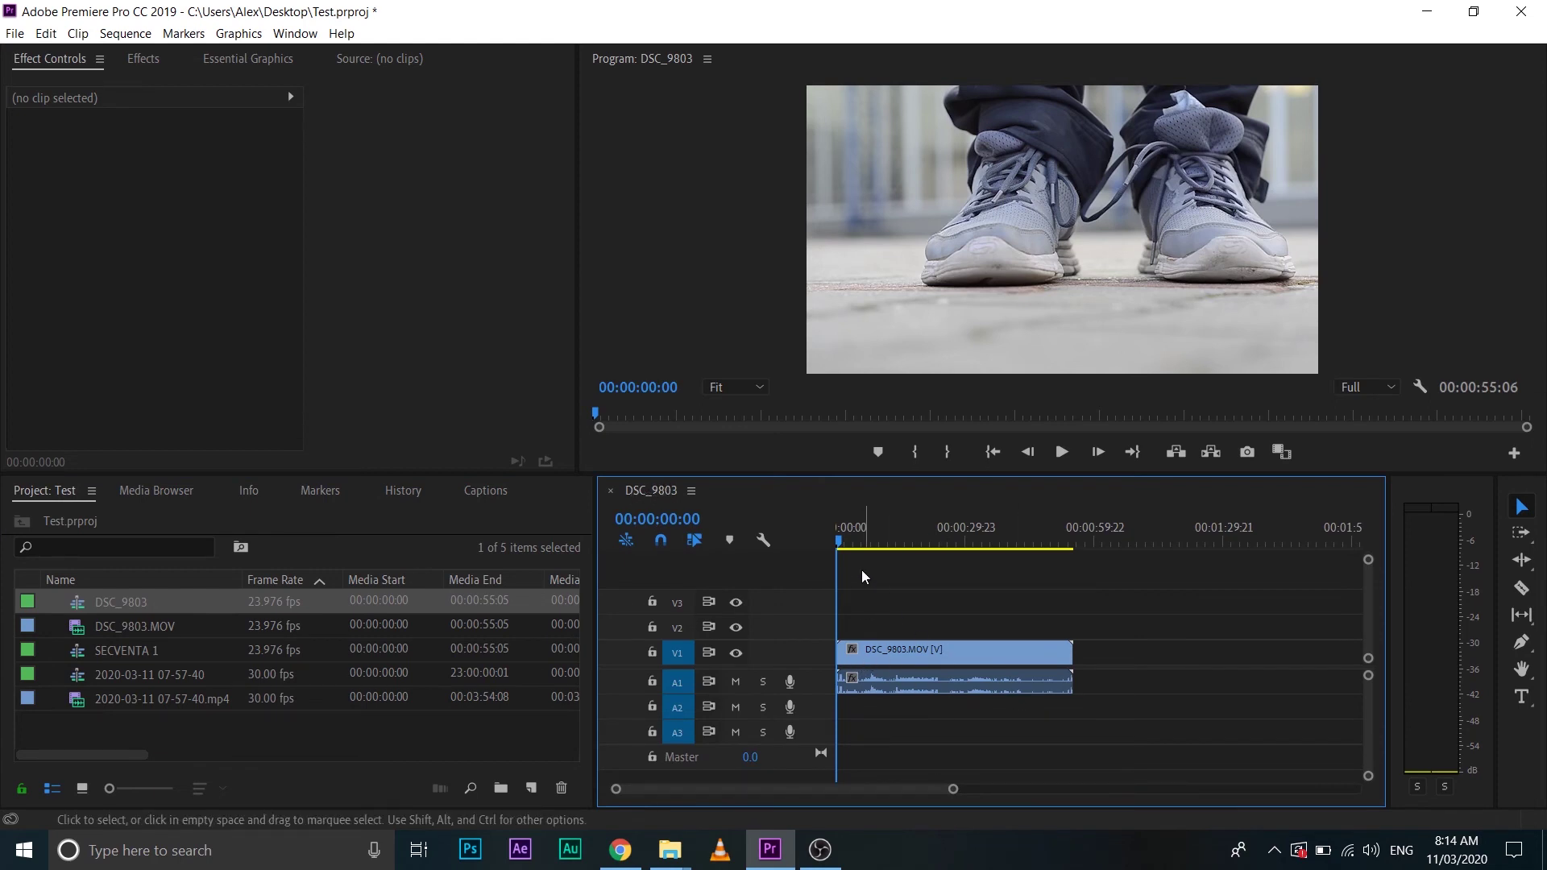
left_click_drag(887, 541, 979, 543)
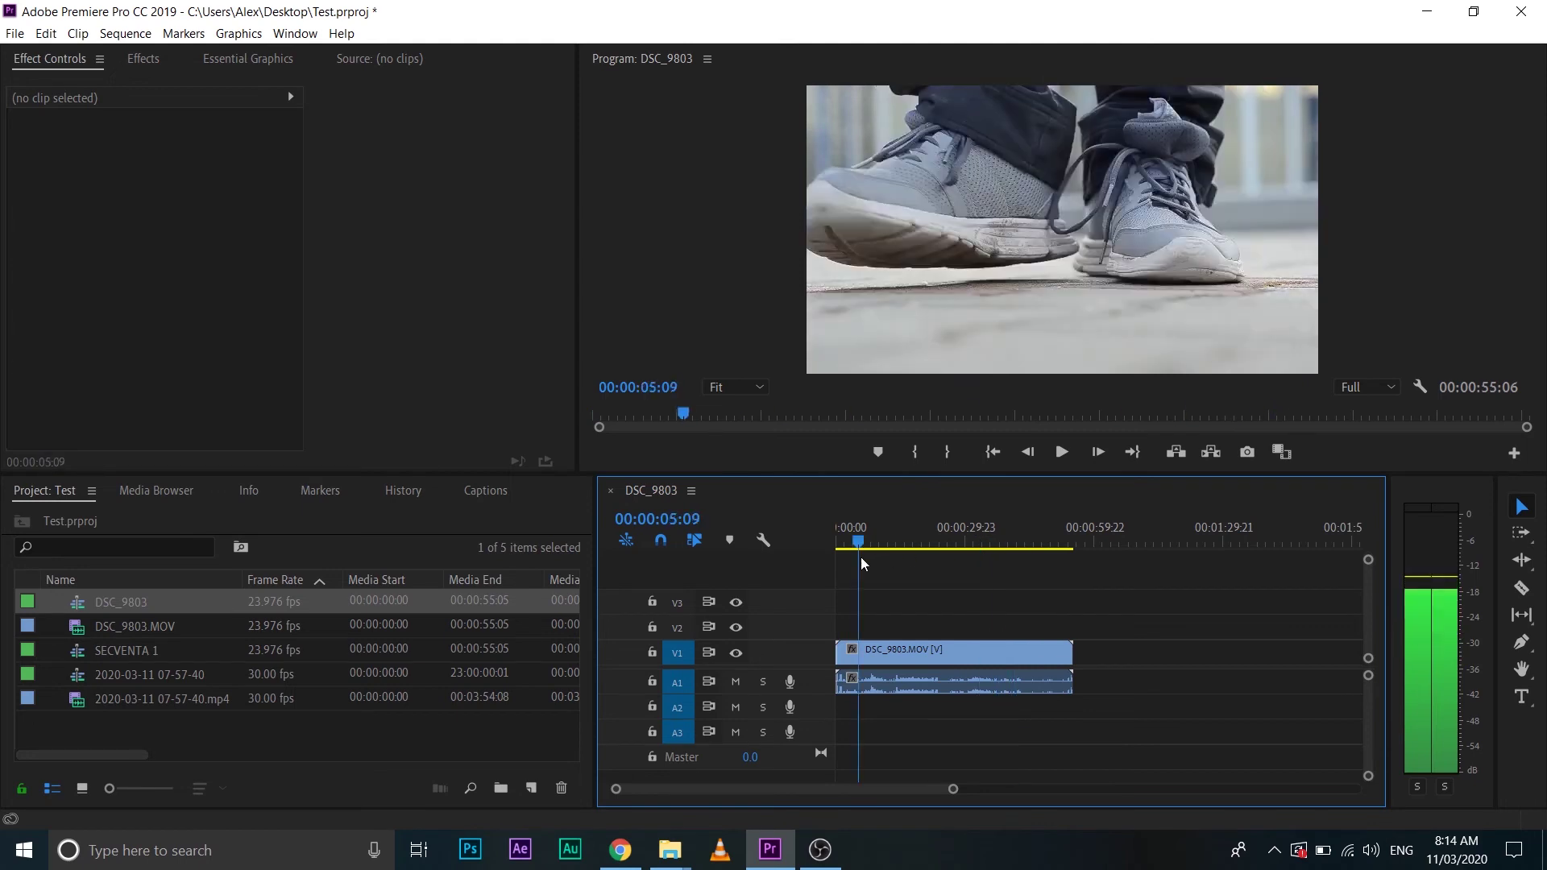
left_click_drag(861, 558, 1040, 554)
left_click(900, 541)
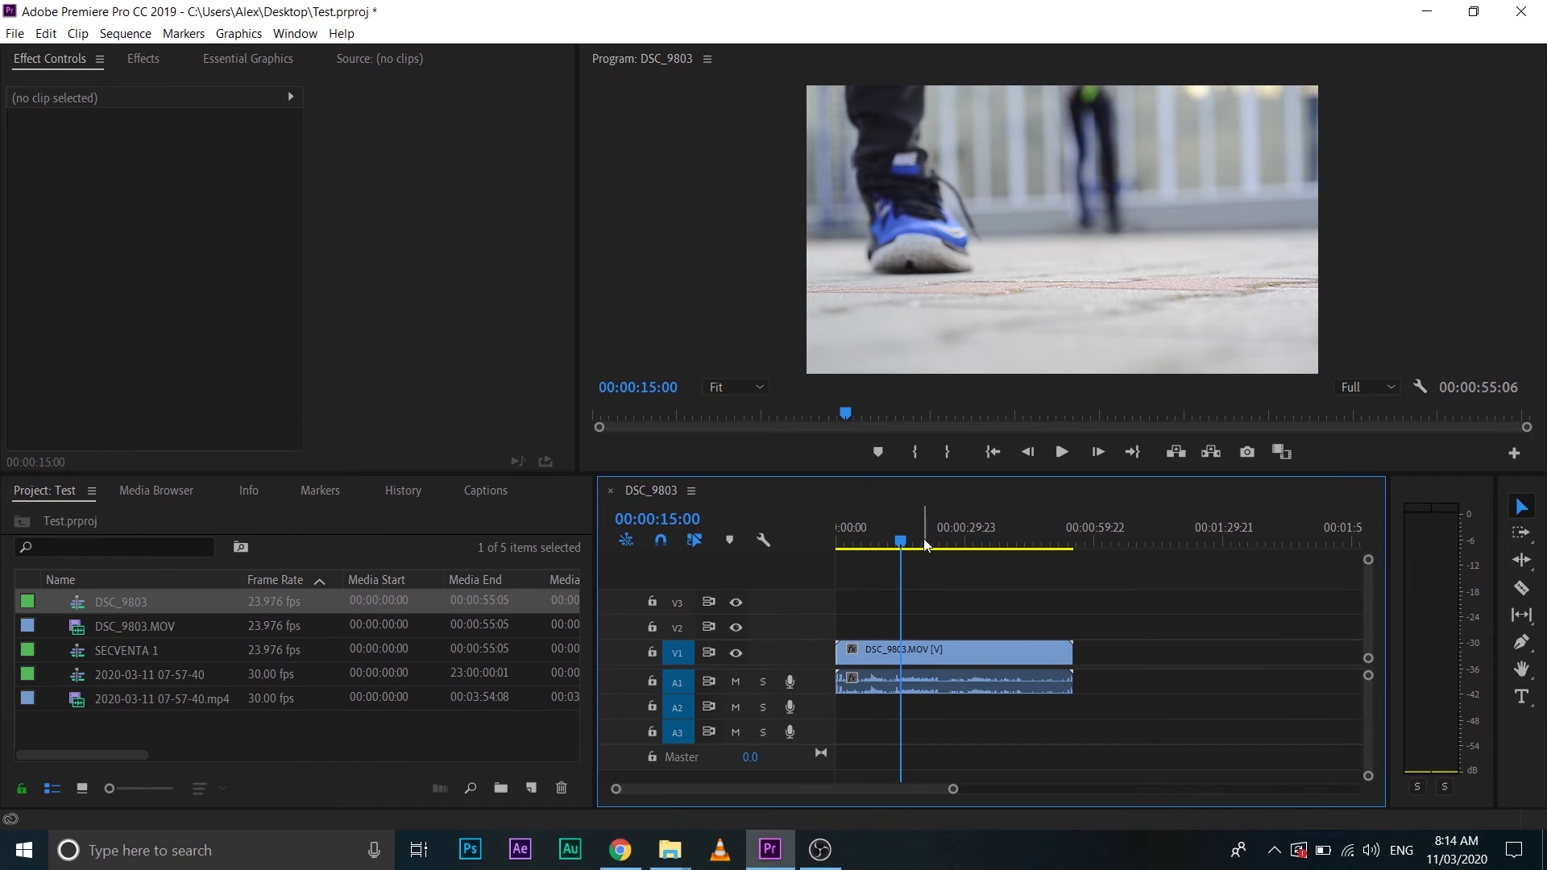
left_click_drag(902, 538, 863, 549)
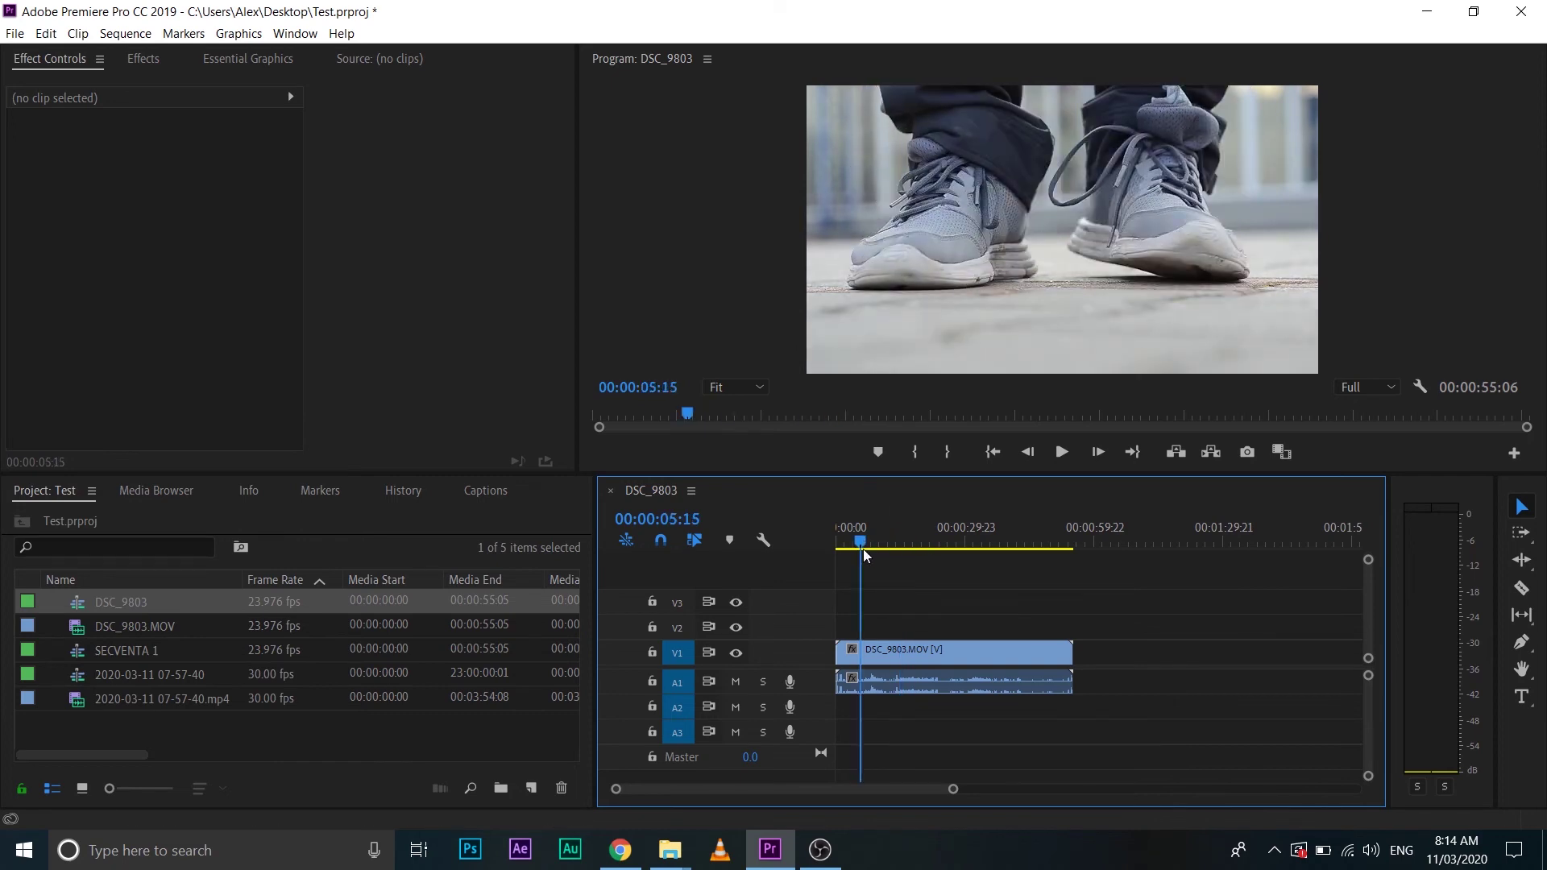
mouse_move(862, 548)
left_mouse_down()
mouse_move(805, 543)
mouse_move(945, 544)
left_mouse_up()
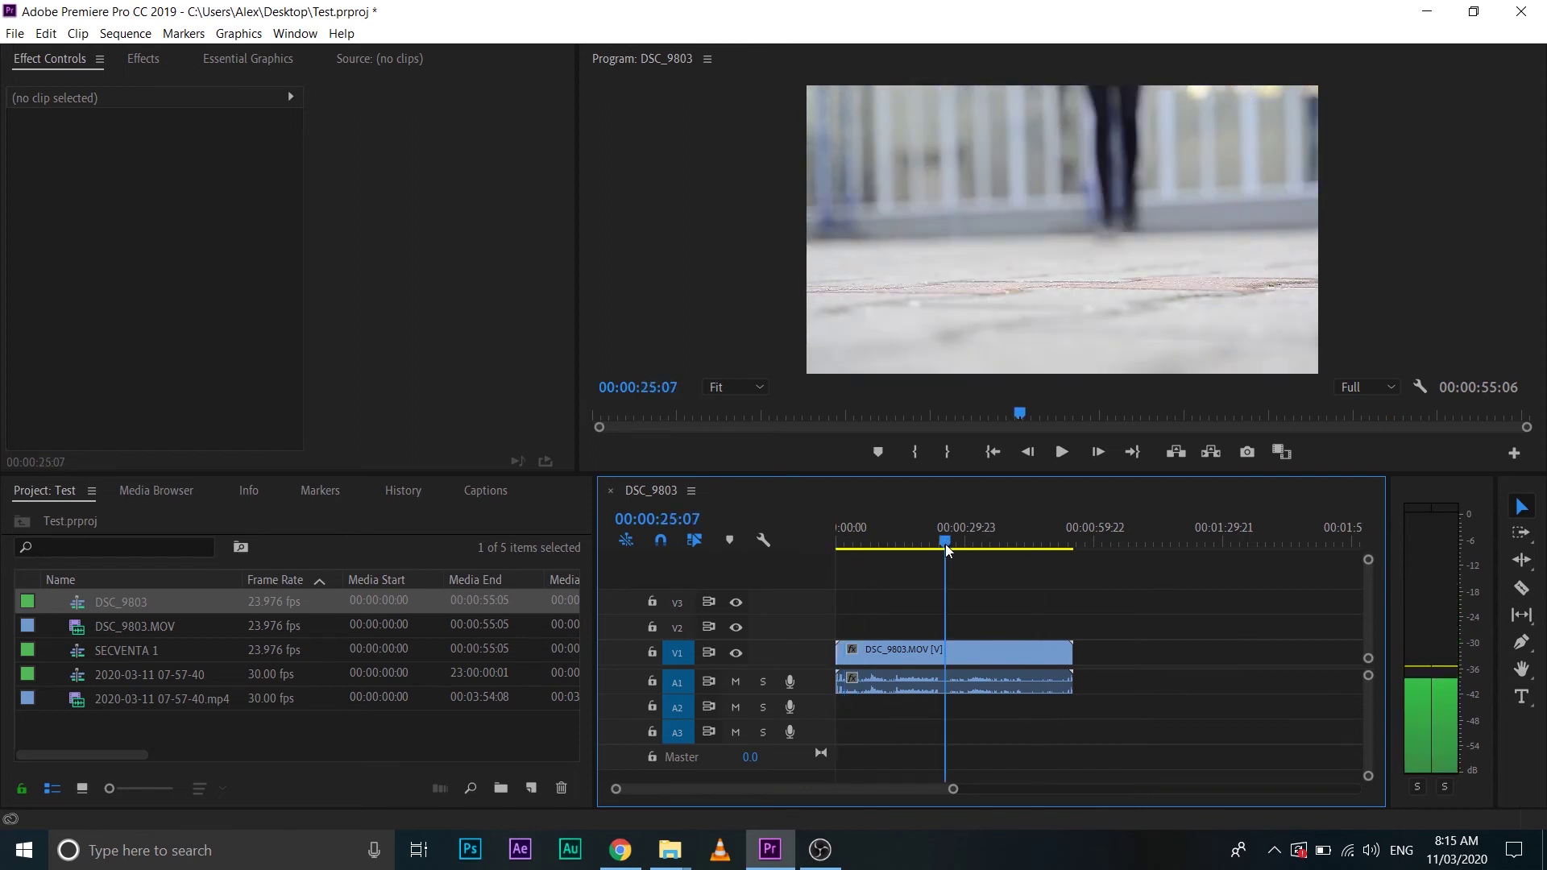
left_click_drag(945, 543, 824, 548)
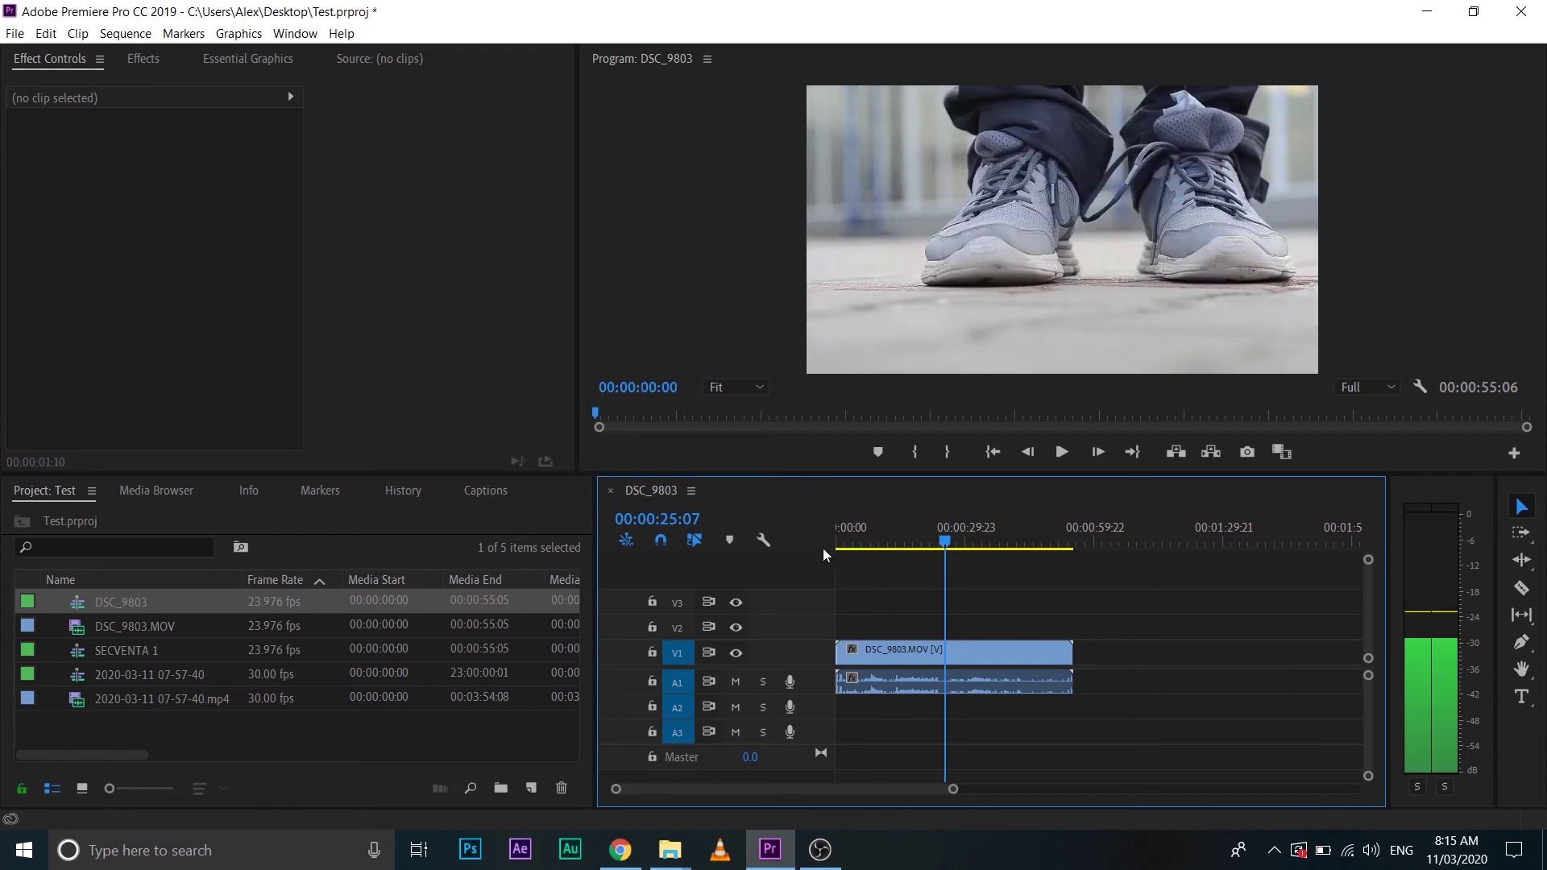
left_click(223, 738)
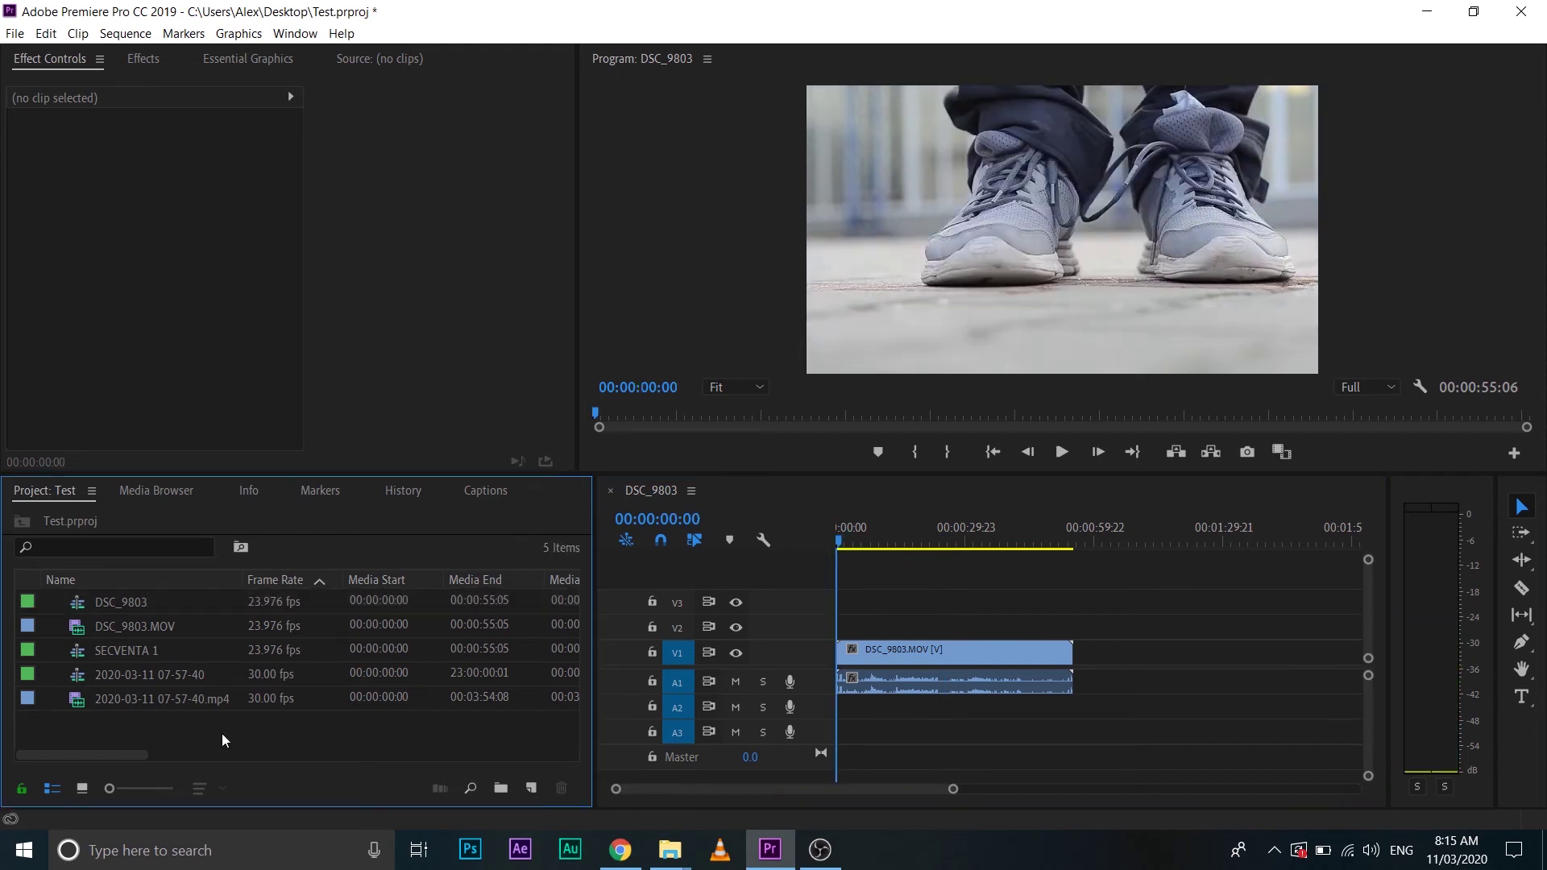
Close the DSC_9803 timeline and choose the DV - 24P Standard 32kHz preset for a new sequence.
left_click(610, 491)
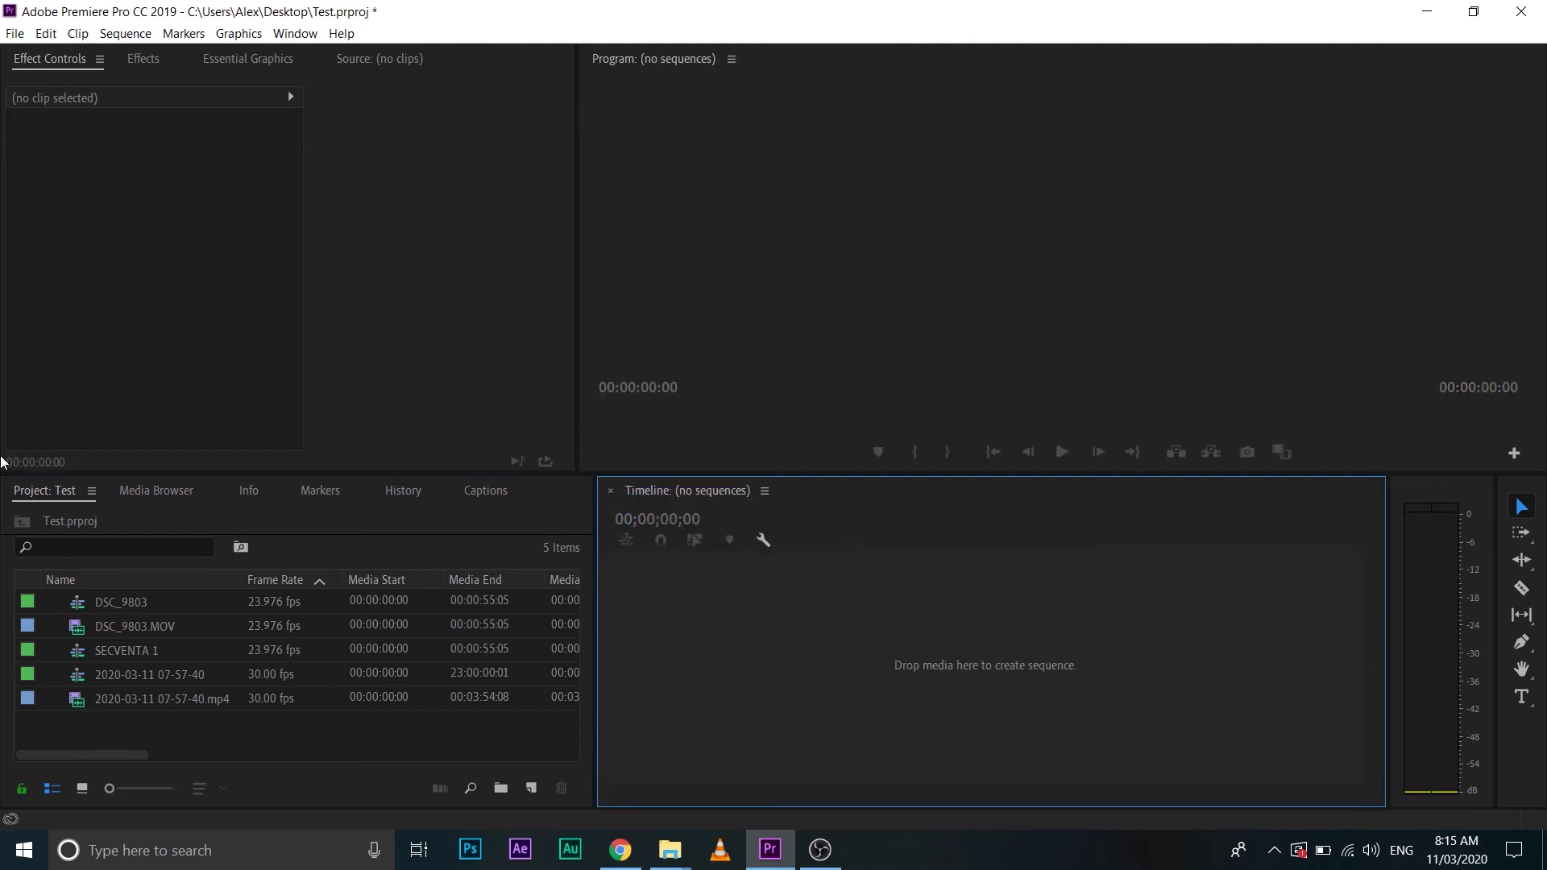
left_click(6, 36)
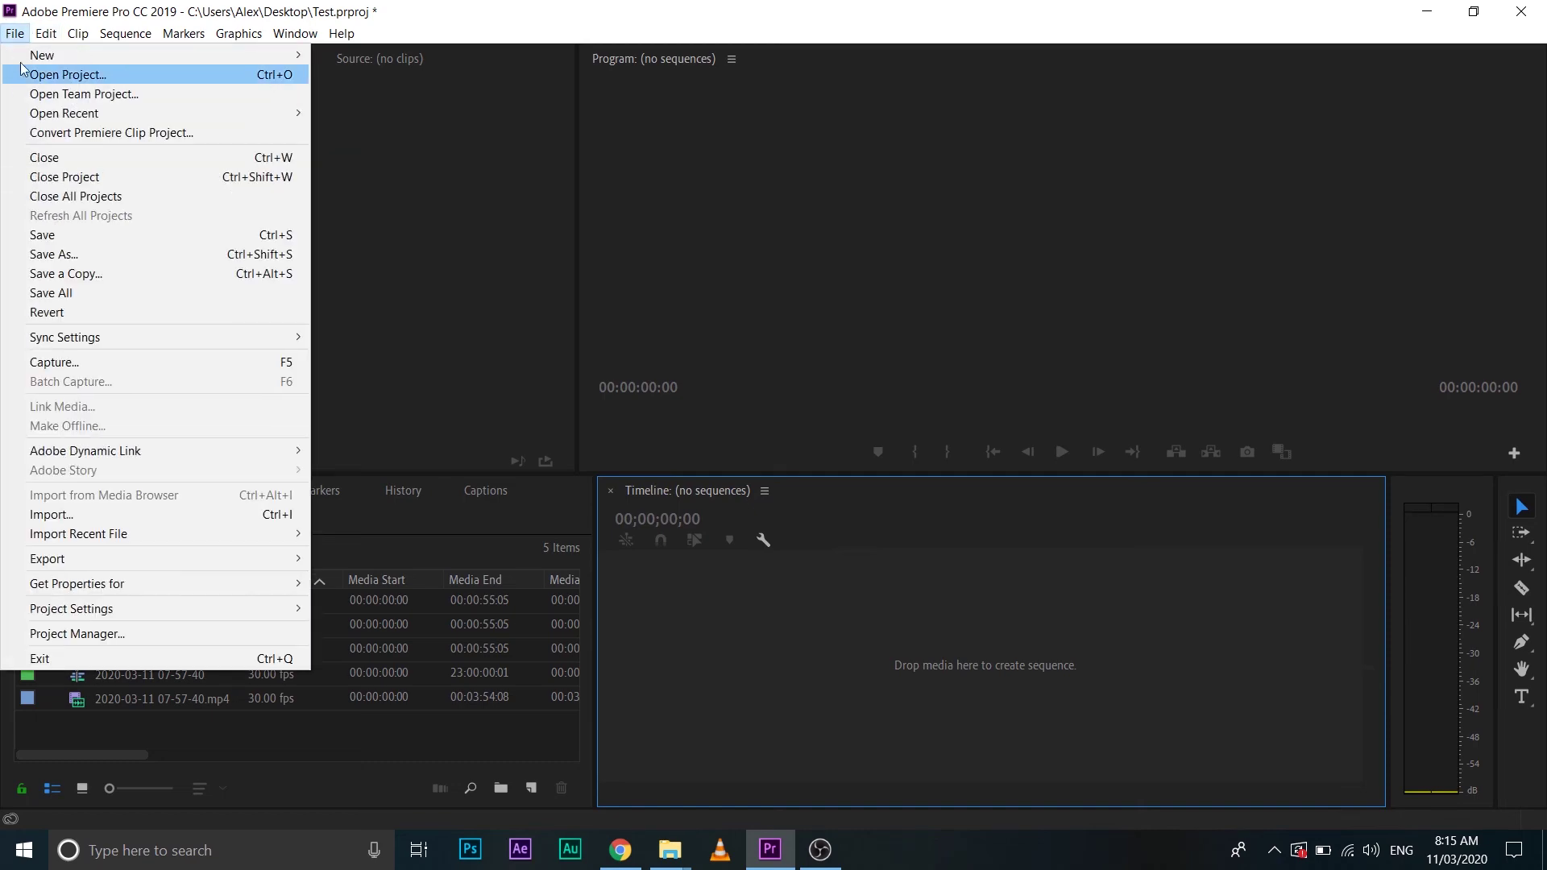
mouse_move(89, 63)
left_click(373, 92)
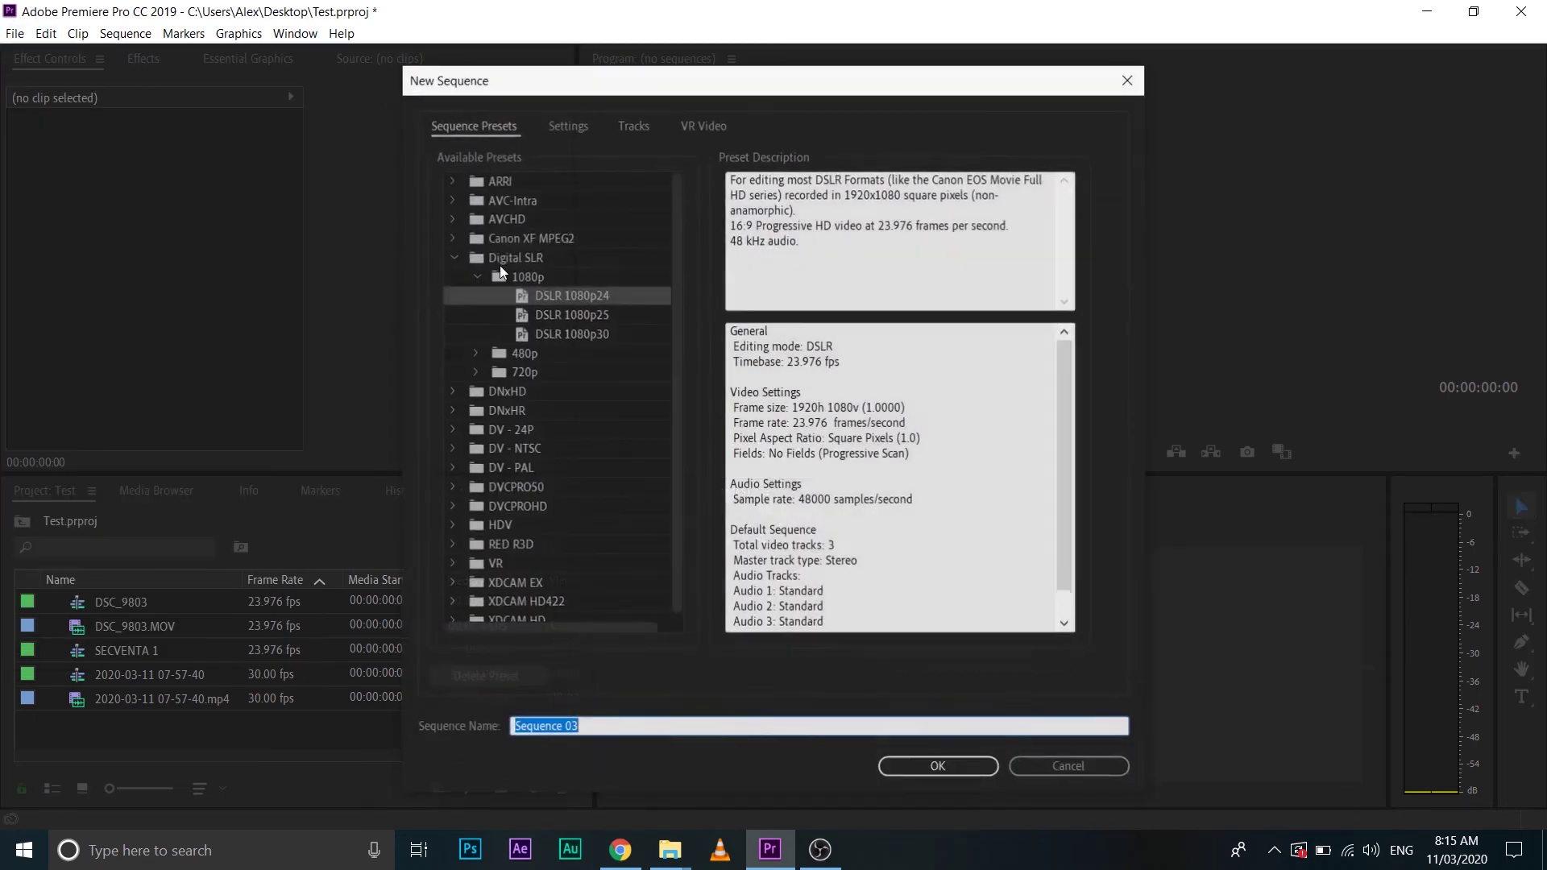
scroll(597, 372, "down", 1)
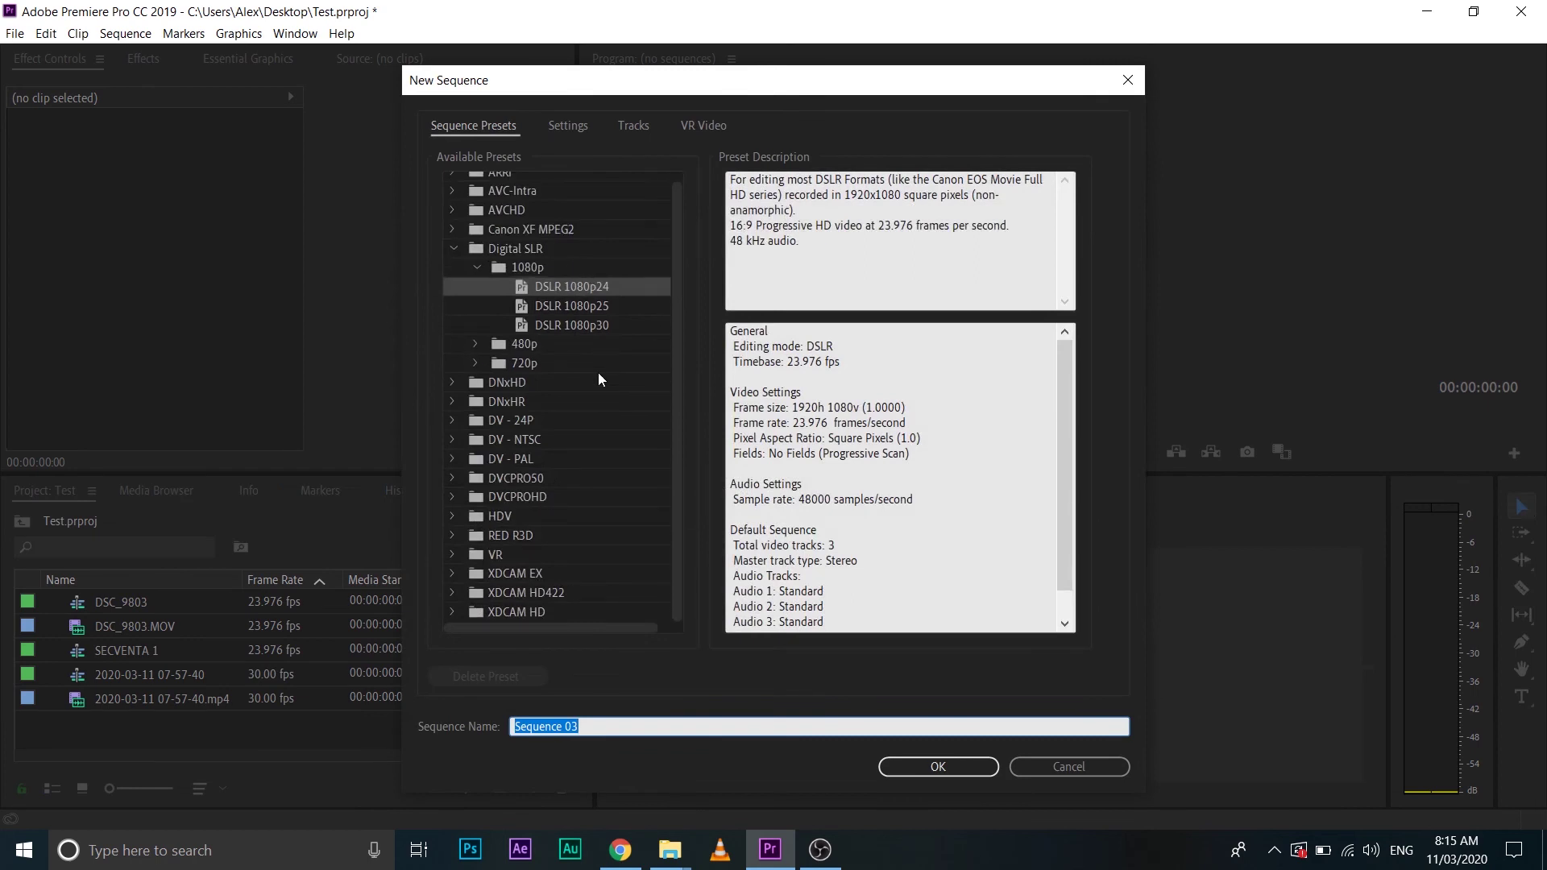
left_click(452, 421)
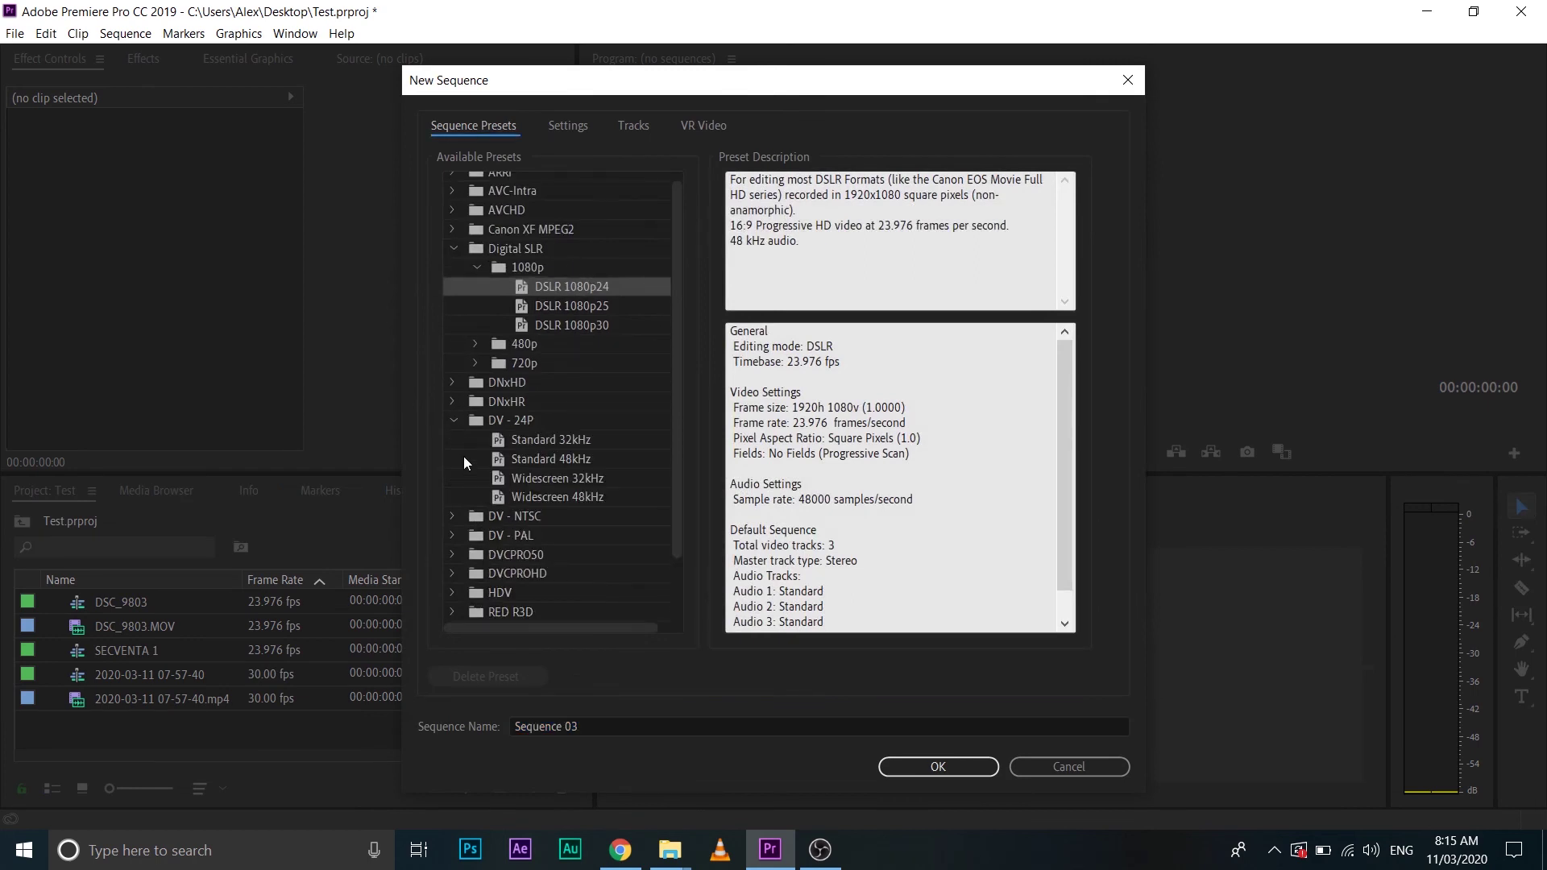
left_click(532, 439)
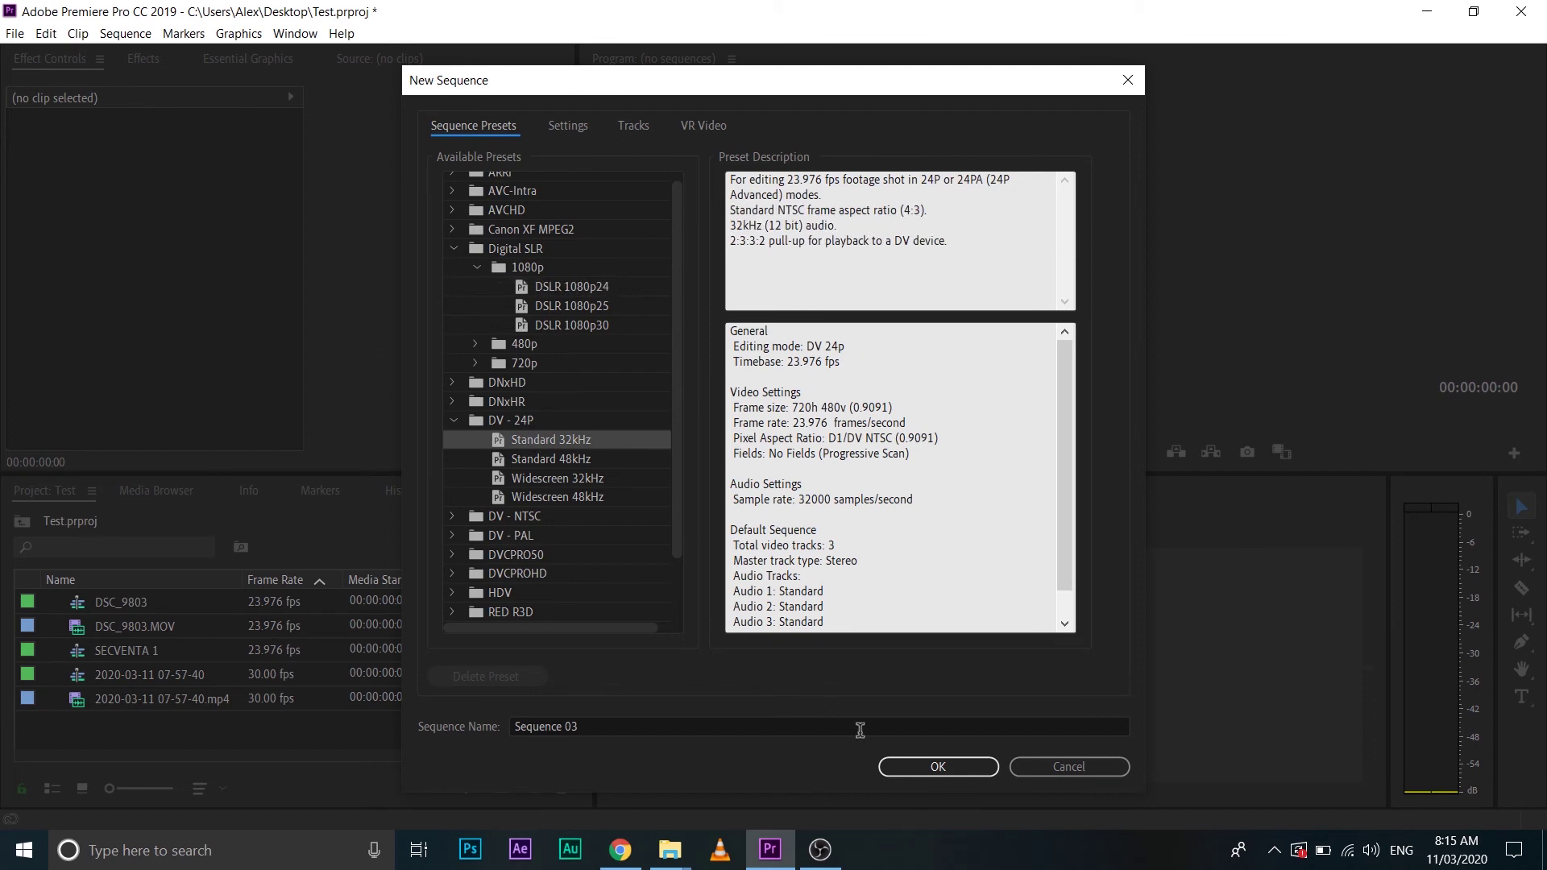
Create Sequence 03 and drop DSC_9803.MOV at its start, keeping the sequence's existing 4:3 settings.
left_click(938, 767)
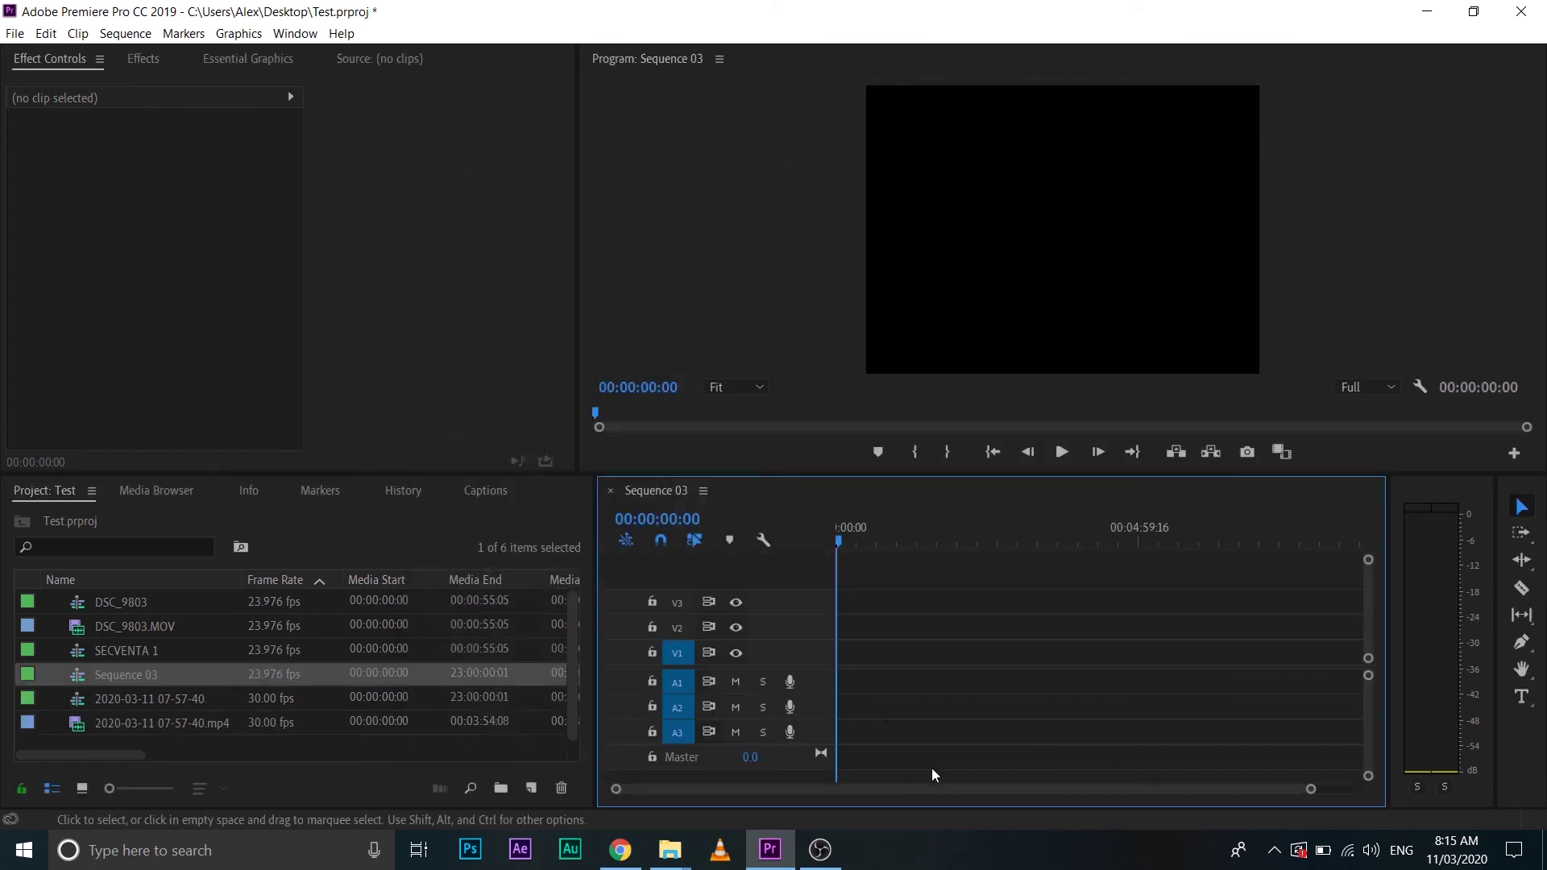
left_click(85, 641)
left_click(75, 629)
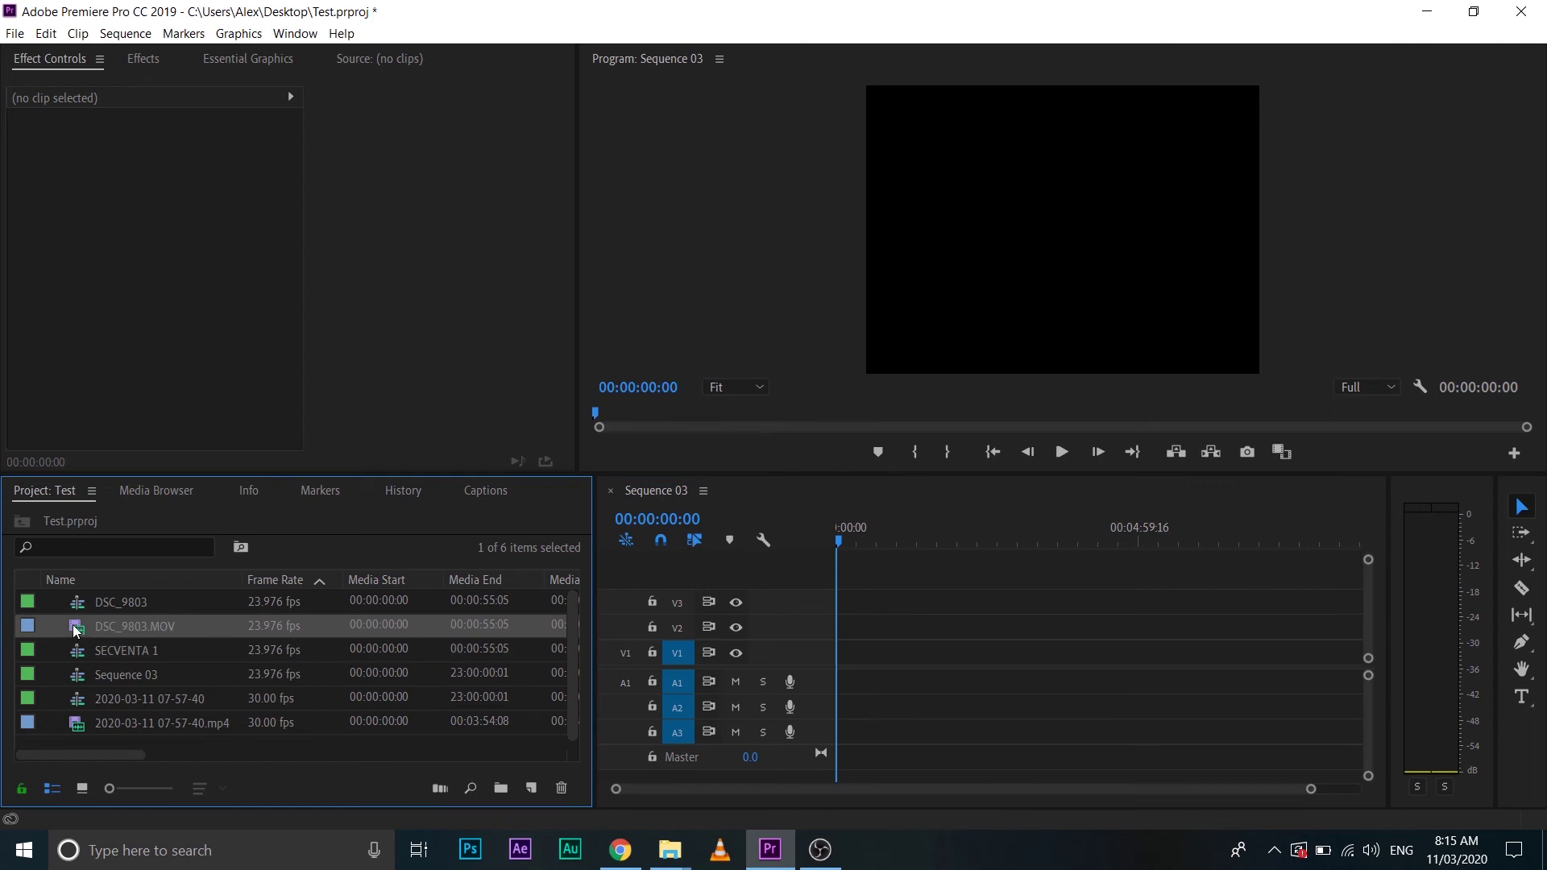
left_click_drag(75, 629, 865, 674)
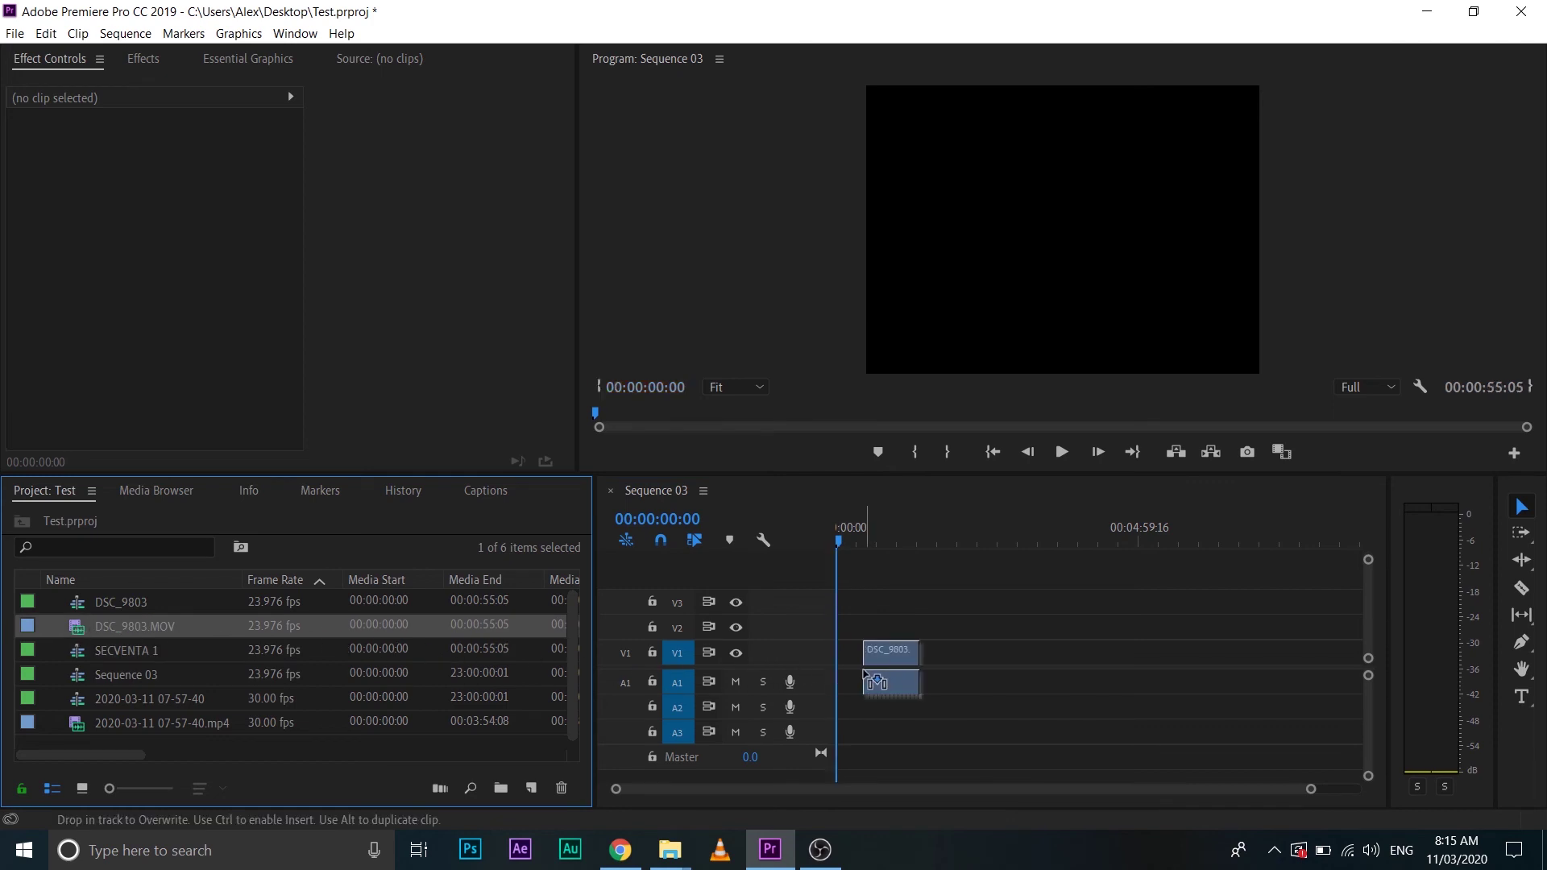
left_click_drag(864, 674, 838, 676)
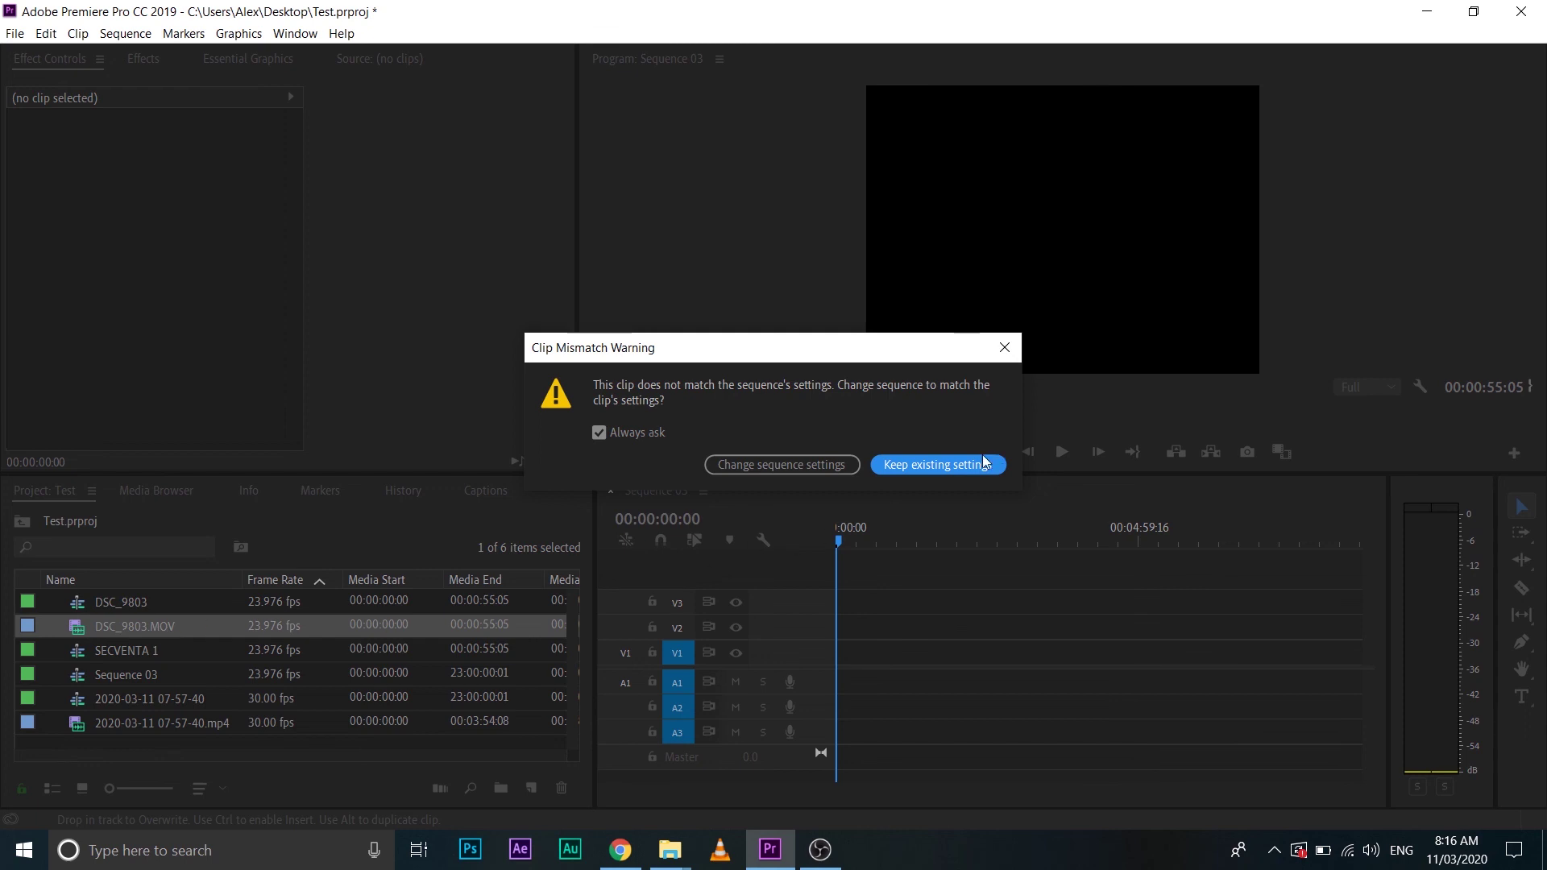
left_click(928, 467)
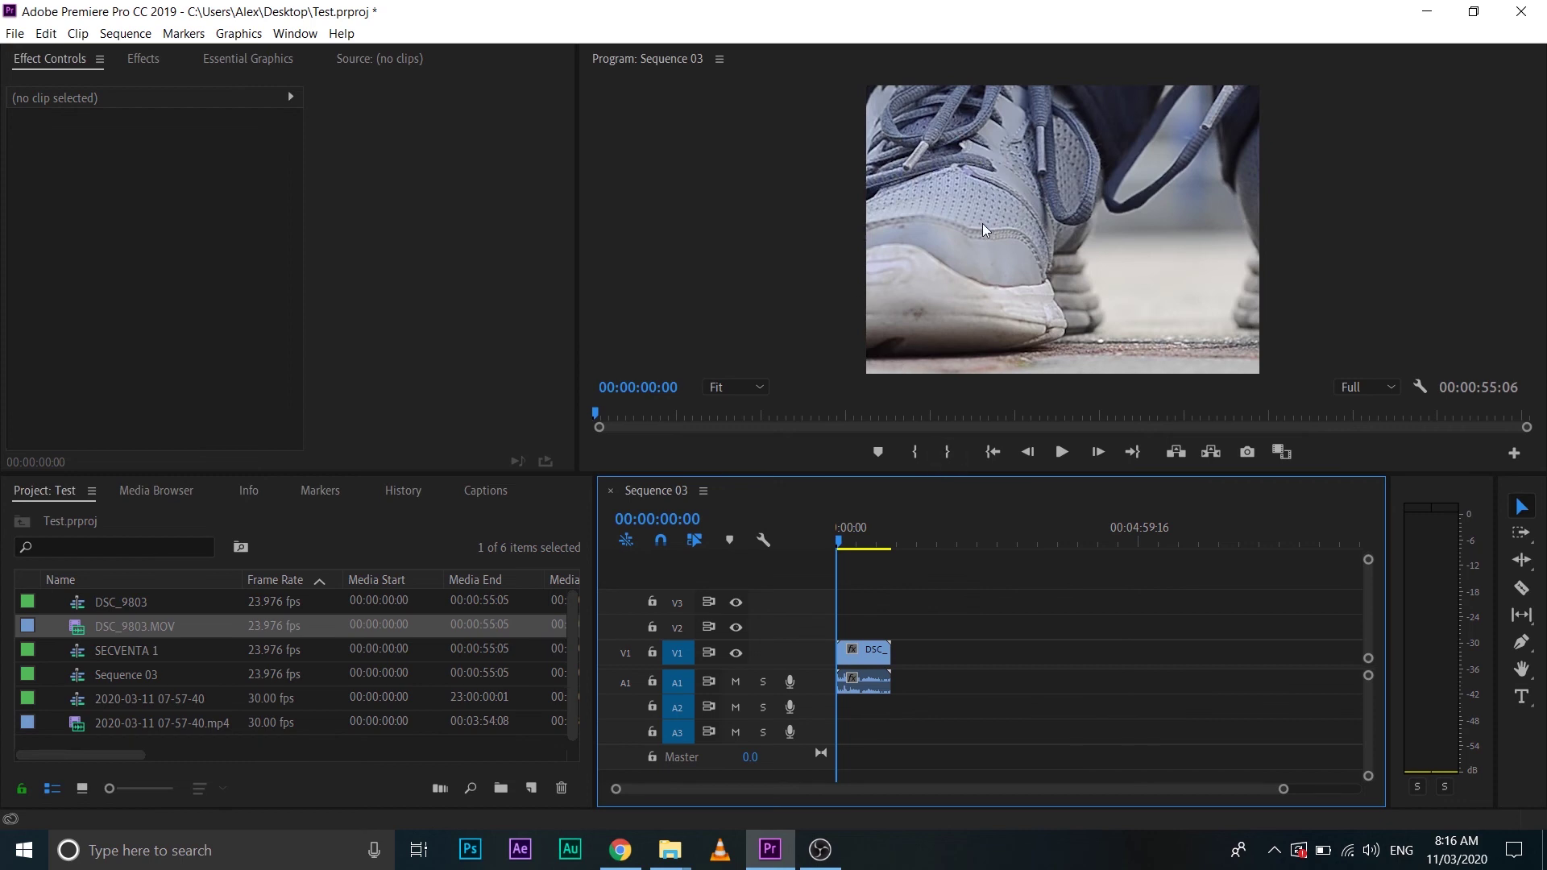
Scale the DSC_9803.MOV clip on V1 down to 60.0 in Effect Controls Motion.
left_click(965, 316)
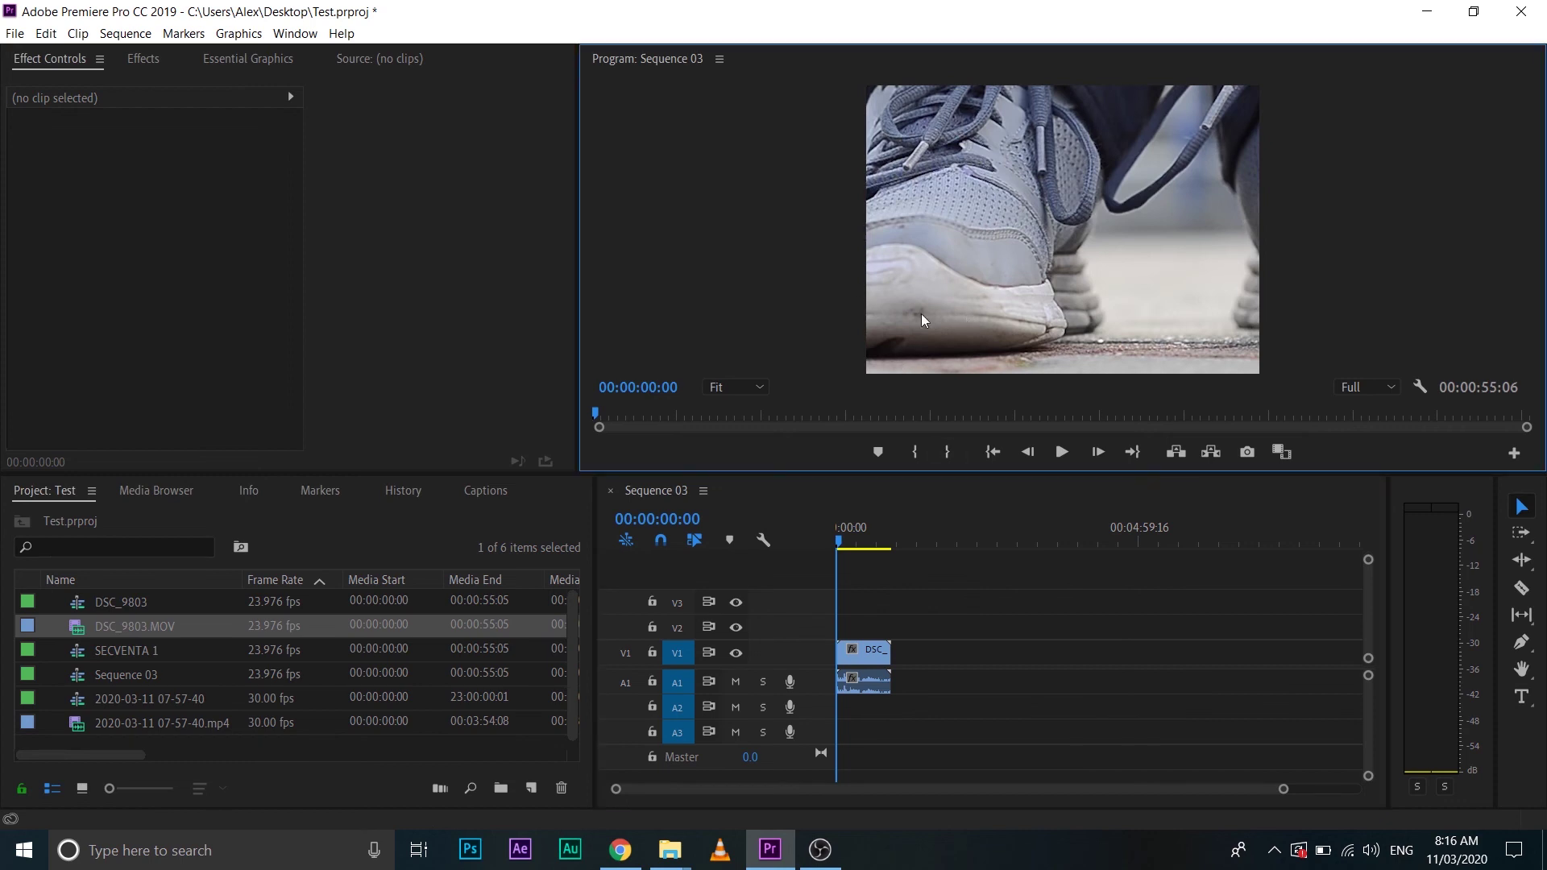
left_click(857, 649)
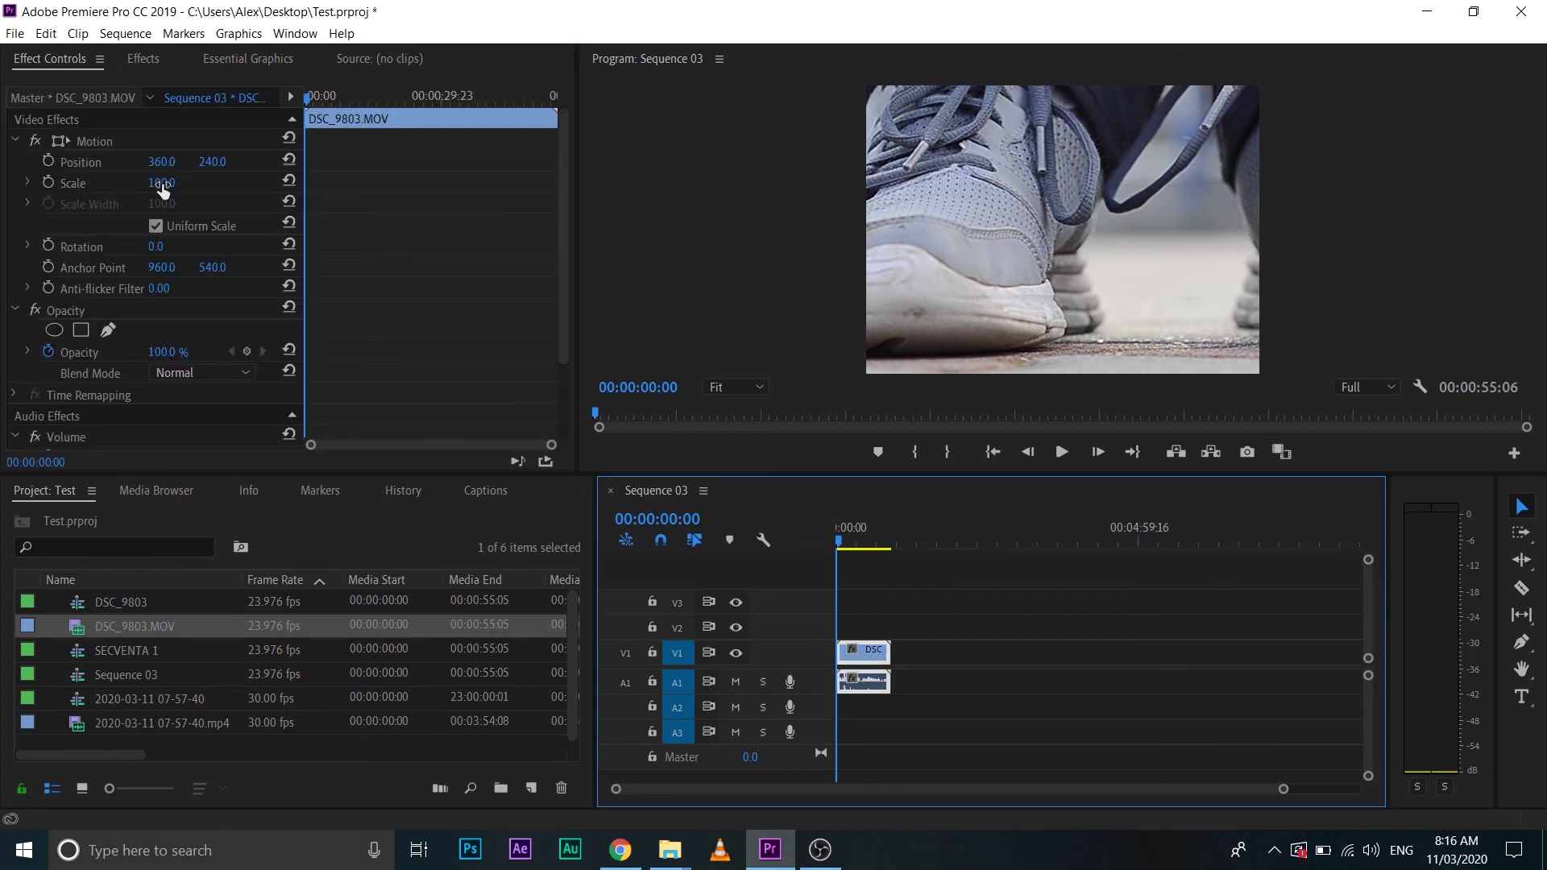
mouse_move(154, 181)
left_mouse_down()
mouse_move(89, 180)
mouse_move(210, 182)
mouse_move(121, 182)
mouse_move(193, 182)
left_mouse_up()
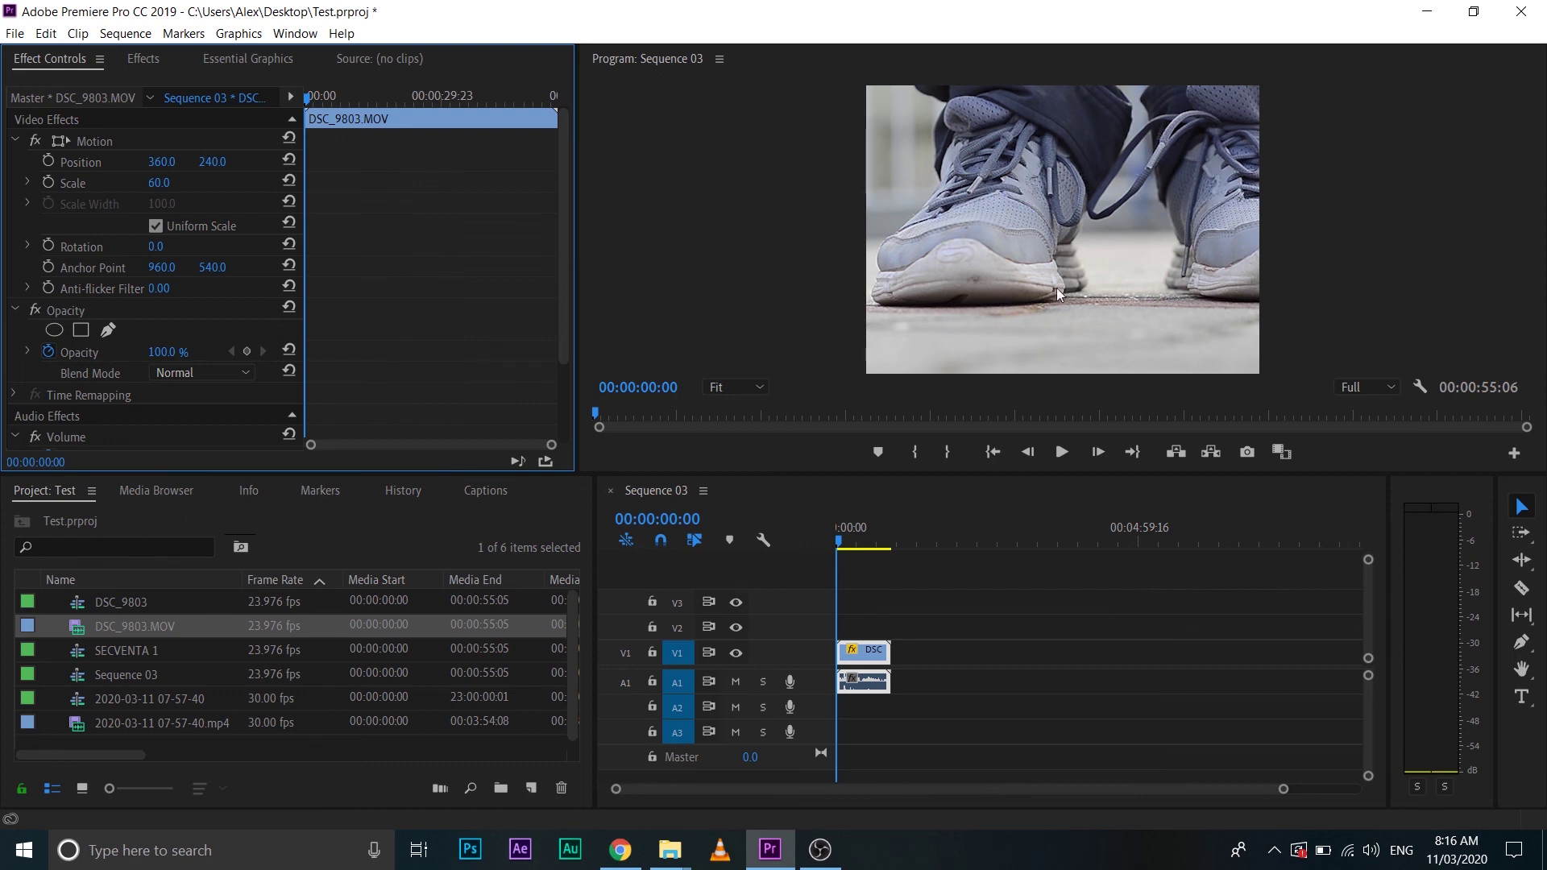
Reselect DSC_9803.MOV in the Project panel list.
left_click(109, 631)
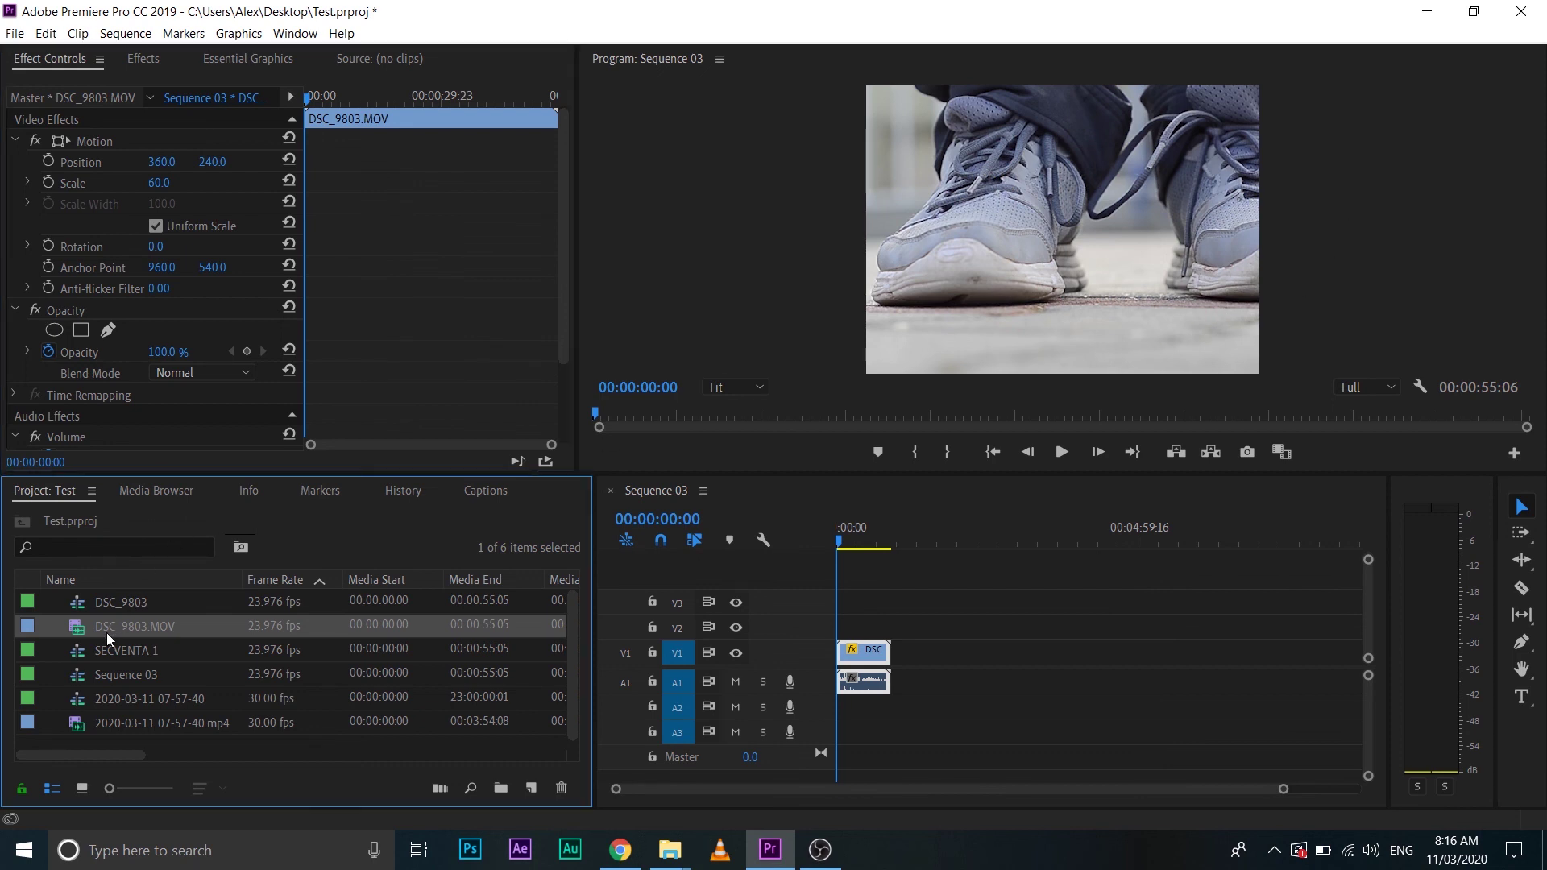
left_click(109, 659)
left_click(107, 635)
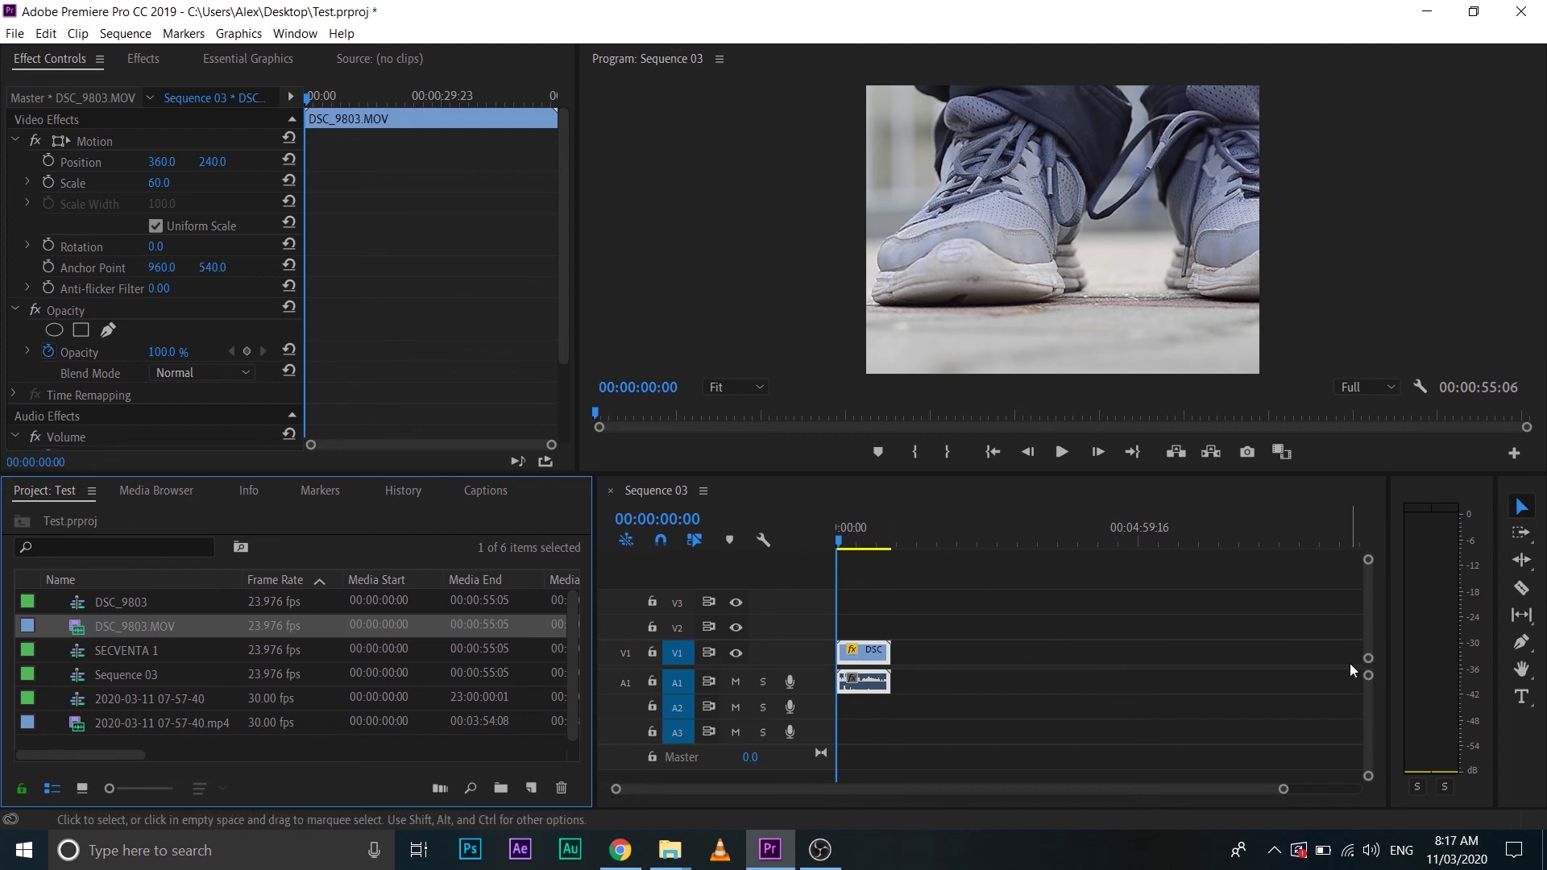
left_click(856, 537)
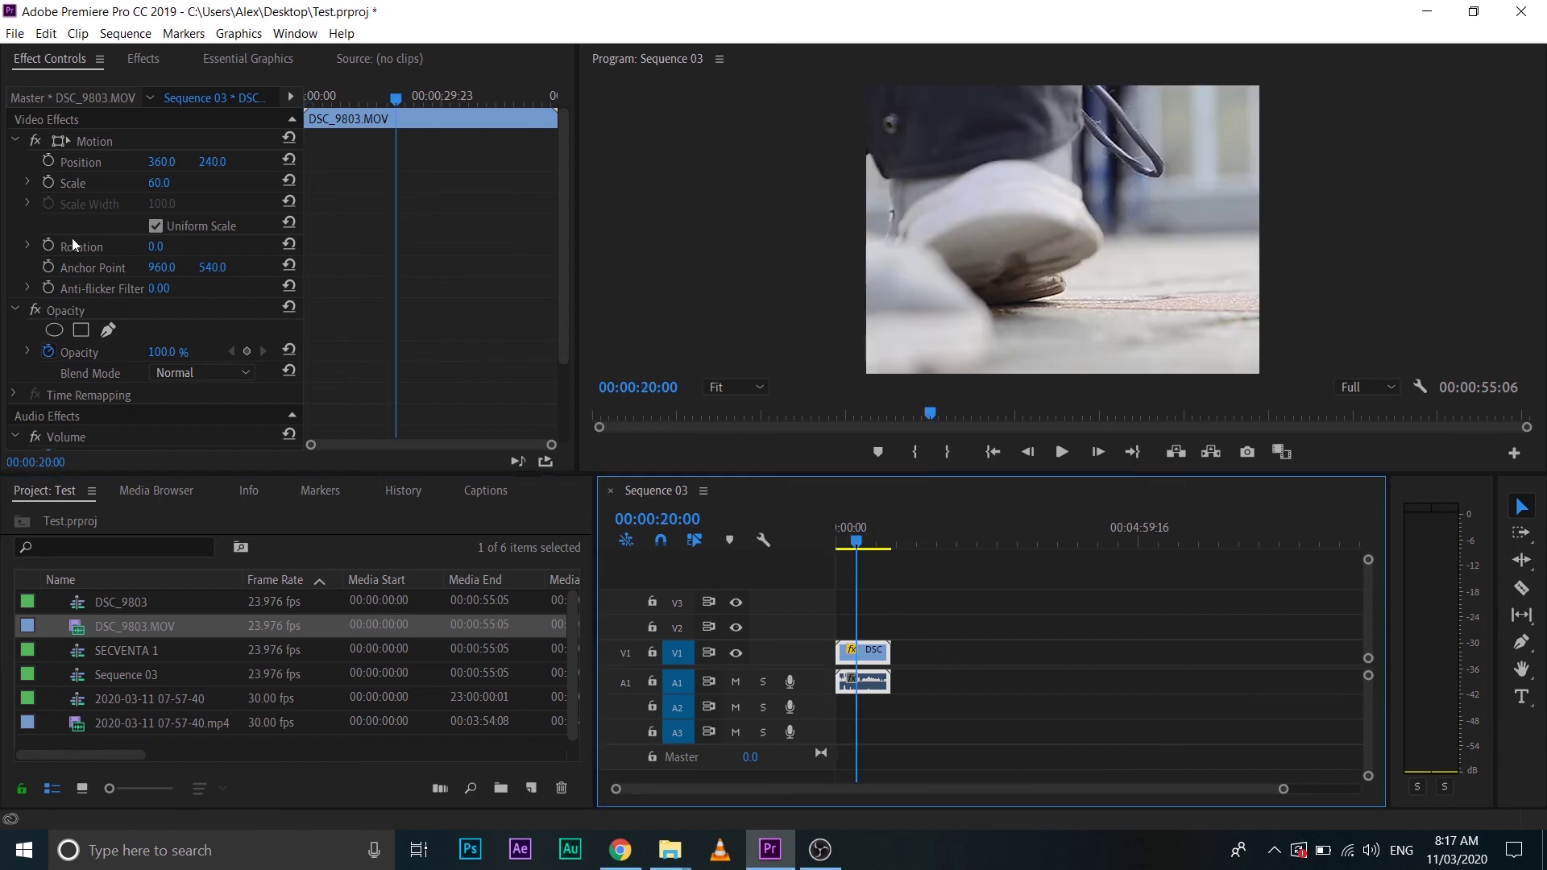
left_click(844, 544)
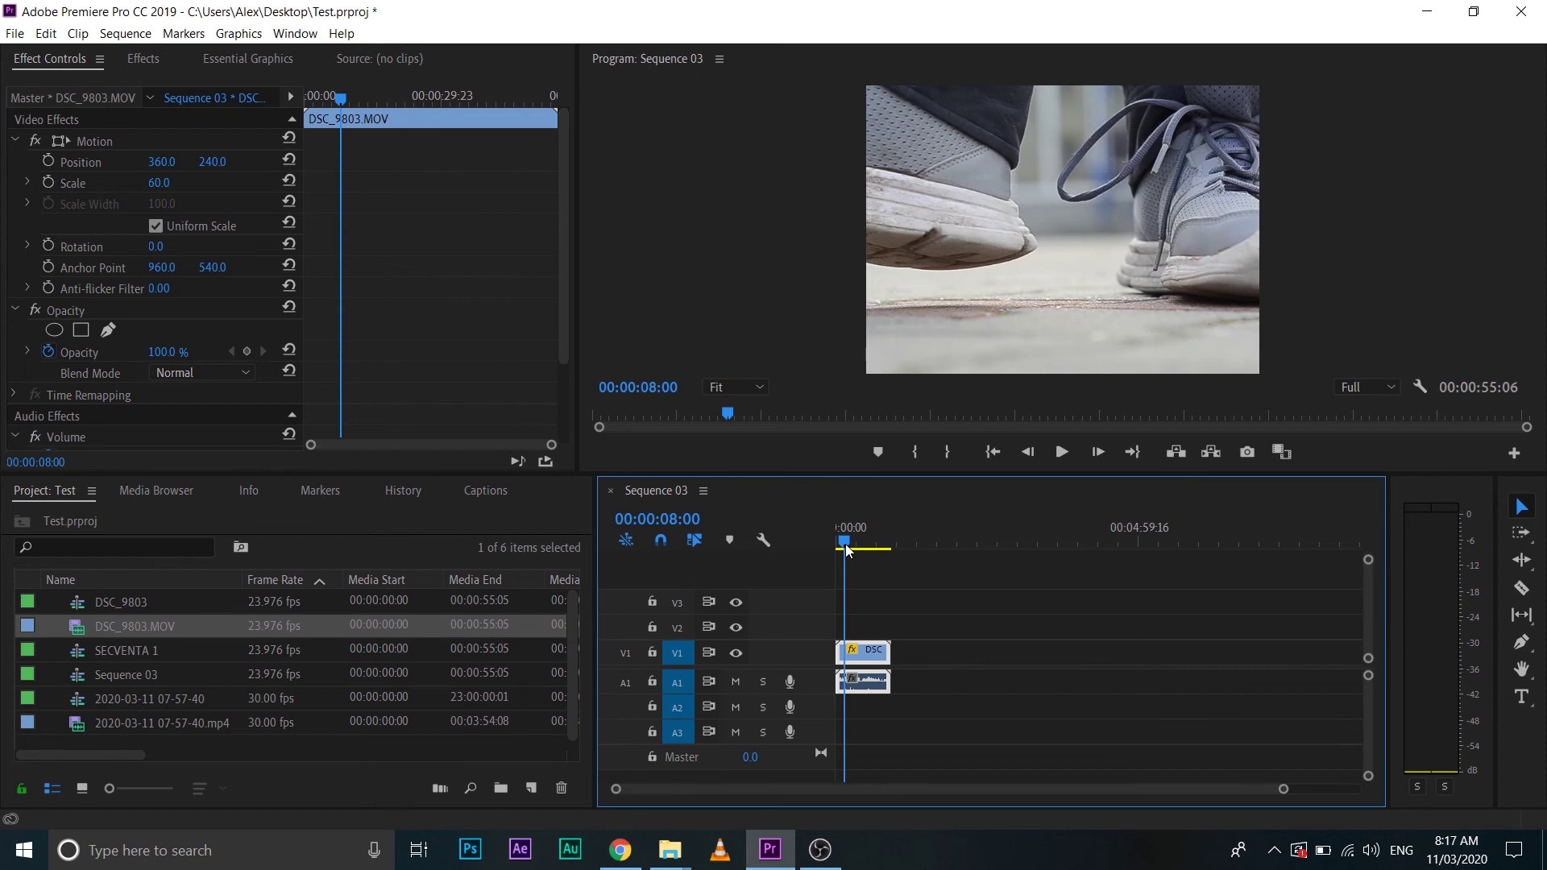
left_click_drag(844, 544, 873, 543)
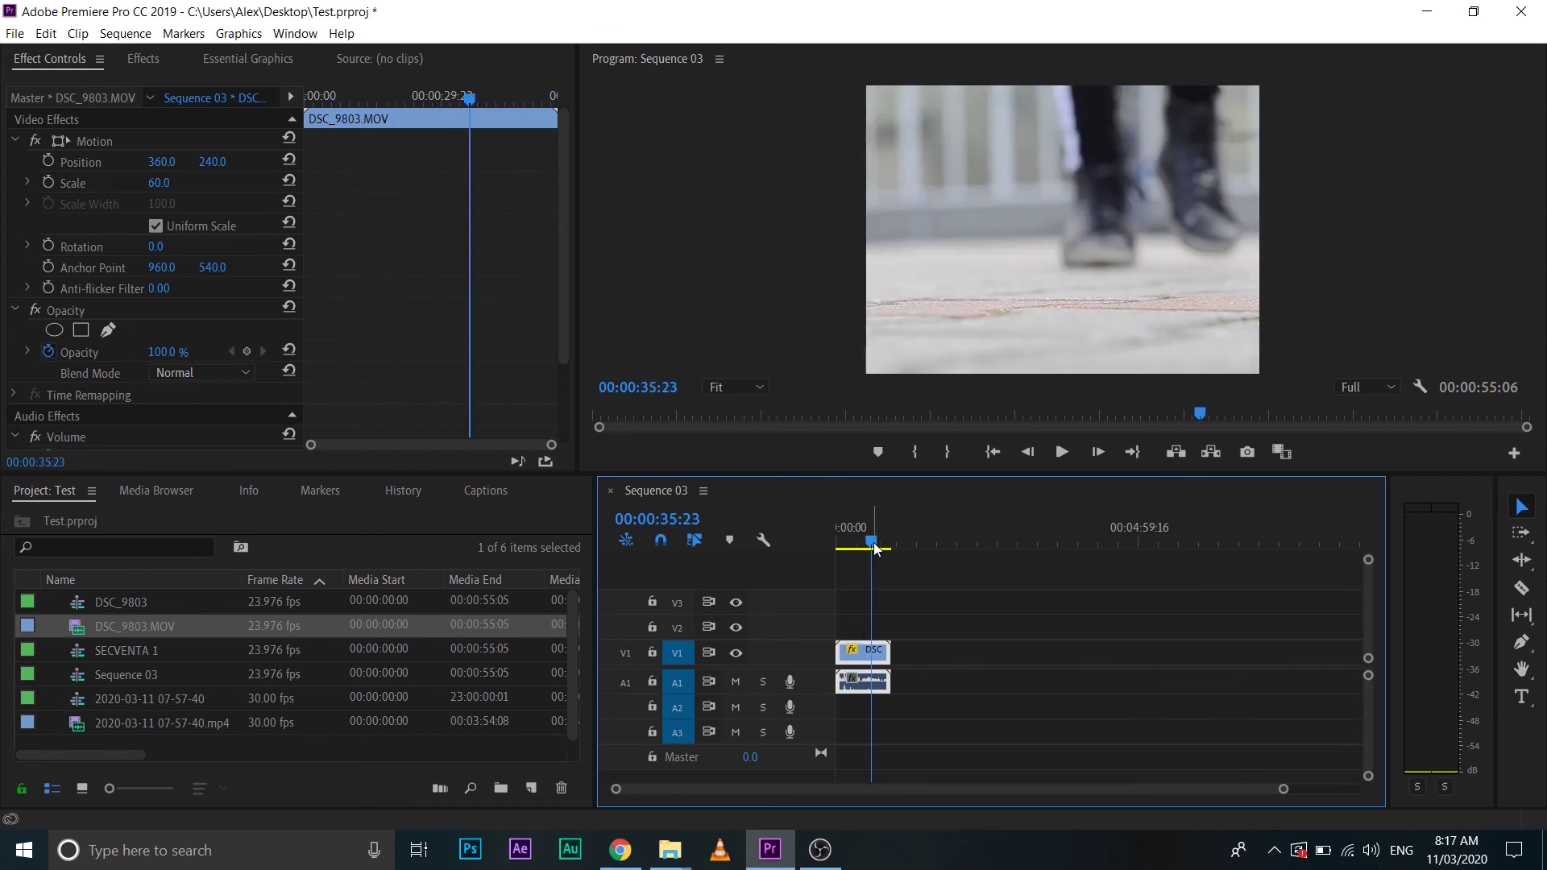